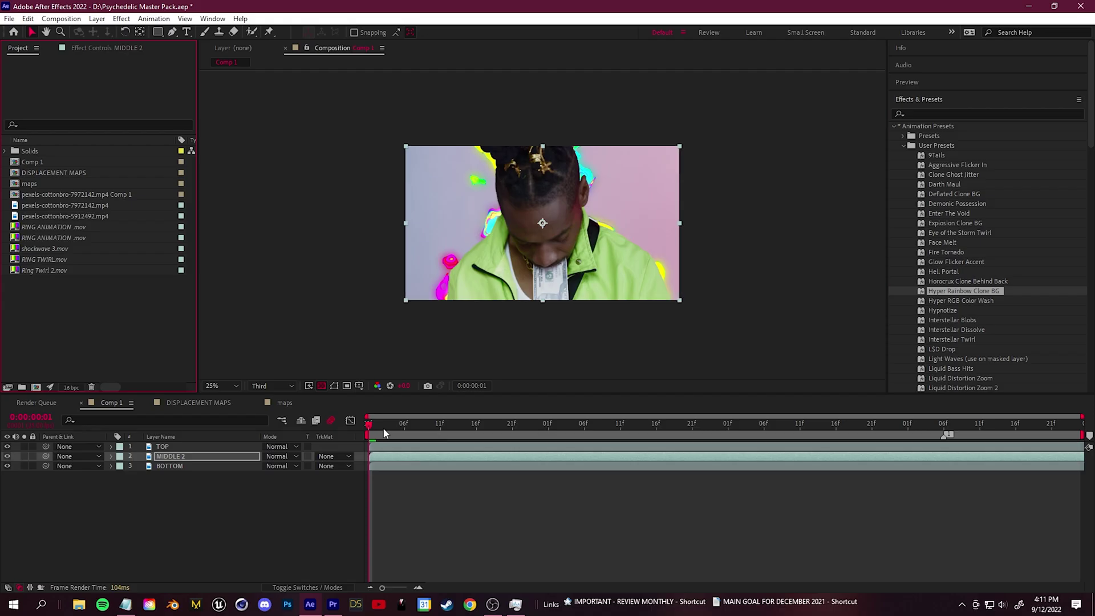
Step: Scrub through Comp 1 to preview the rainbow clone effect behind the man
{"action": "left_click_drag", "start_coordinate": [846, 373], "coordinate": [1049, 394]}
{"action": "left_click_drag", "start_coordinate": [475, 441], "coordinate": [520, 436]}
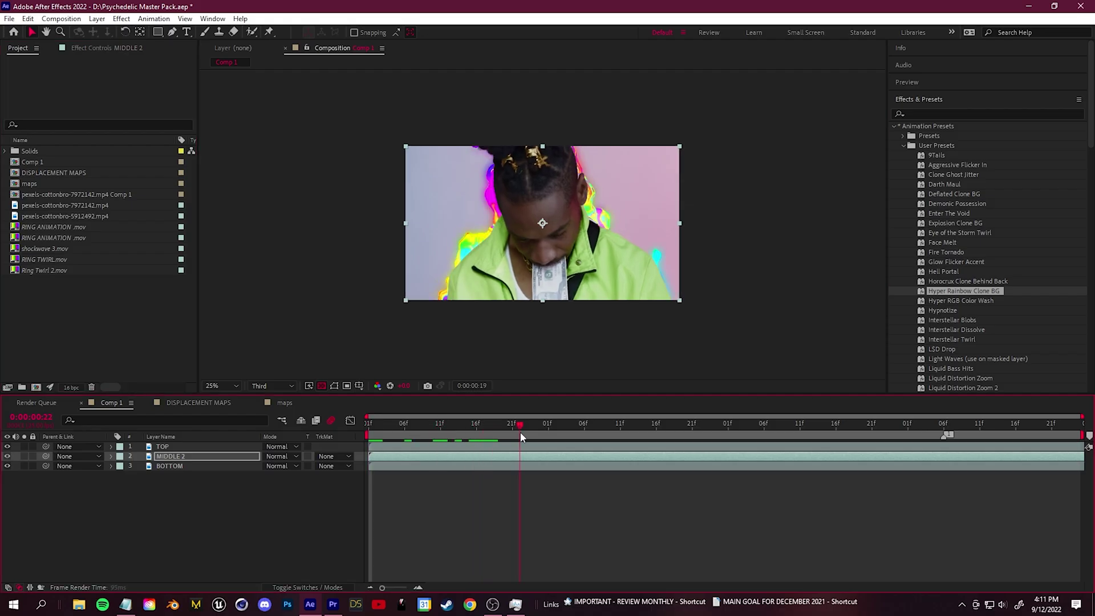
{"action": "left_click_drag", "start_coordinate": [280, 466], "coordinate": [337, 466]}
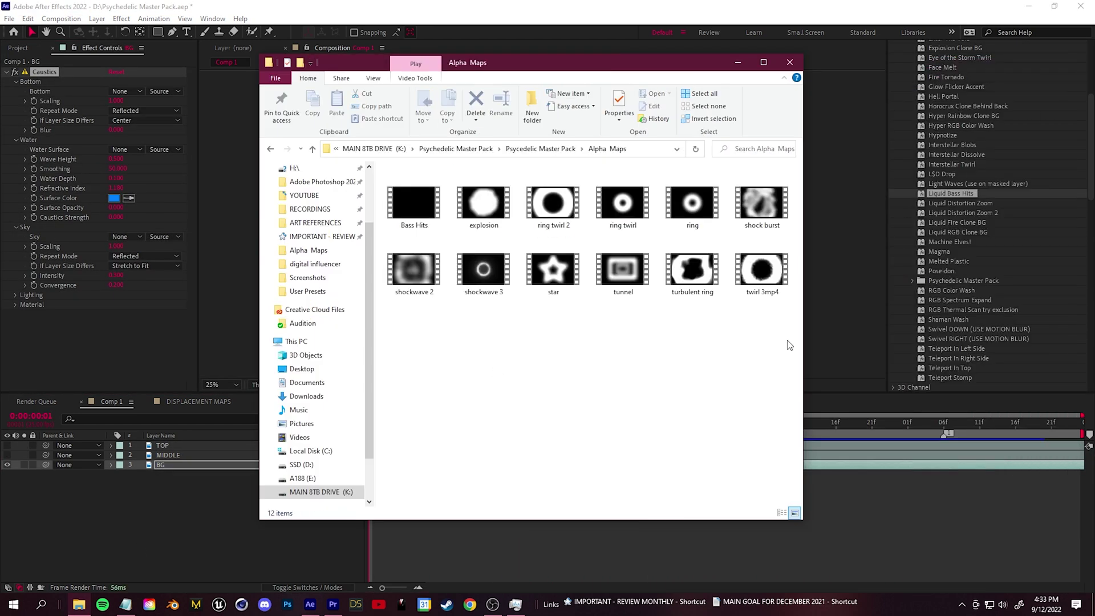
Step: Look over the clips in the Alpha Maps folder and preview the displacement distortion on the man's footage
{"action": "left_click_drag", "start_coordinate": [578, 401], "coordinate": [761, 334]}
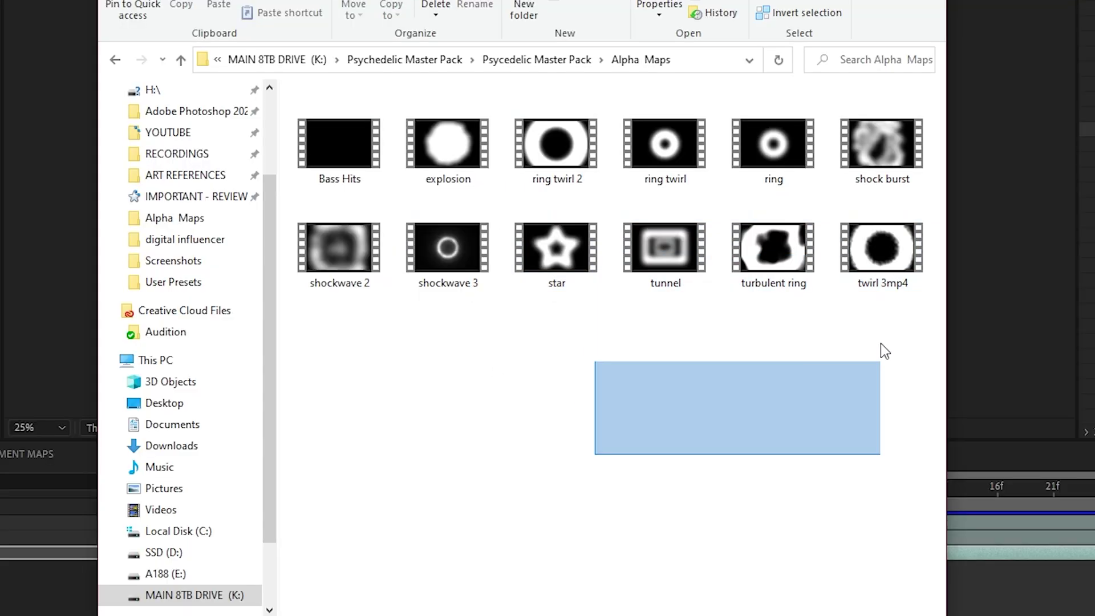
{"action": "left_click", "coordinate": [414, 216]}
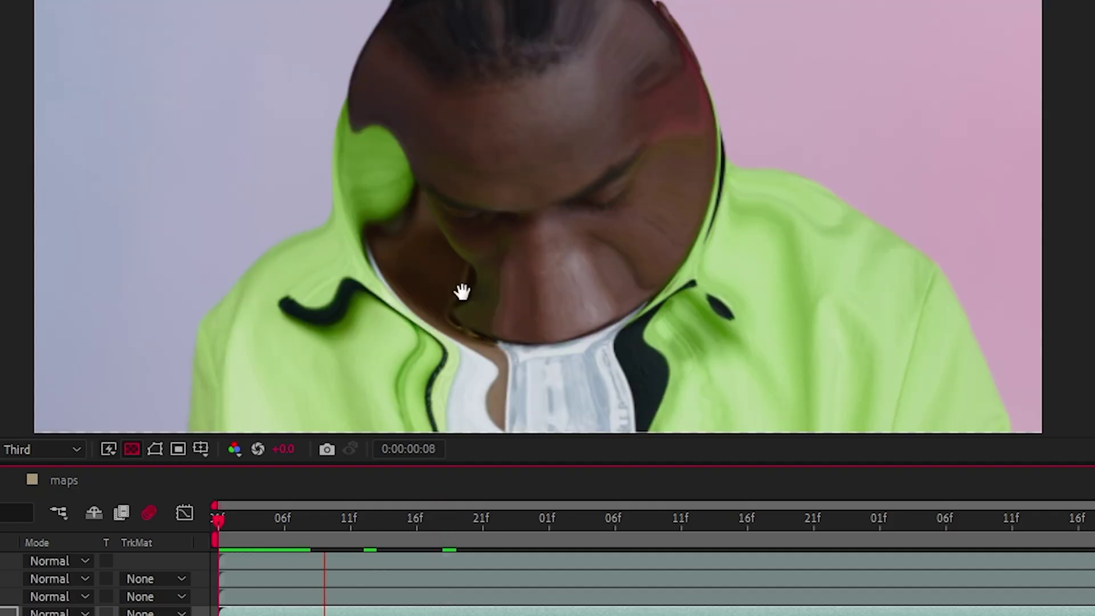
{"action": "left_click_drag", "start_coordinate": [323, 522], "coordinate": [440, 525]}
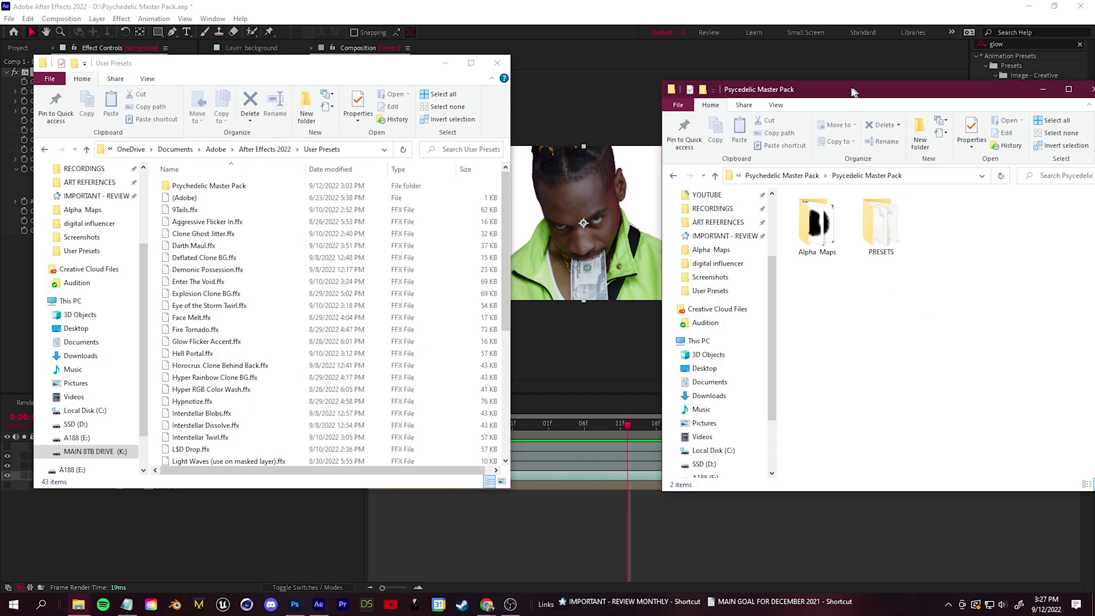
Step: Place the Psycedelic Master Pack folder beside the User Presets folder, open PRESETS and select its preset files
{"action": "left_click_drag", "start_coordinate": [856, 89], "coordinate": [716, 76]}
{"action": "double_click", "coordinate": [747, 213]}
{"action": "left_click_drag", "start_coordinate": [648, 203], "coordinate": [741, 457]}
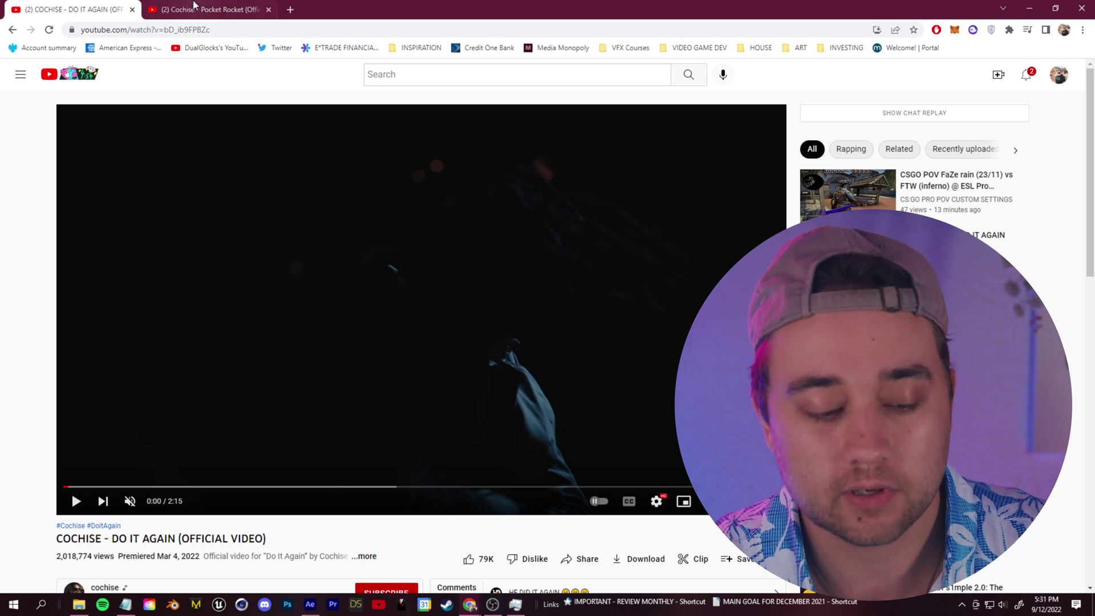
Step: Compare the two Cochise reference videos in the browser and view the Pocket Rocket official video
{"action": "left_click", "coordinate": [194, 7]}
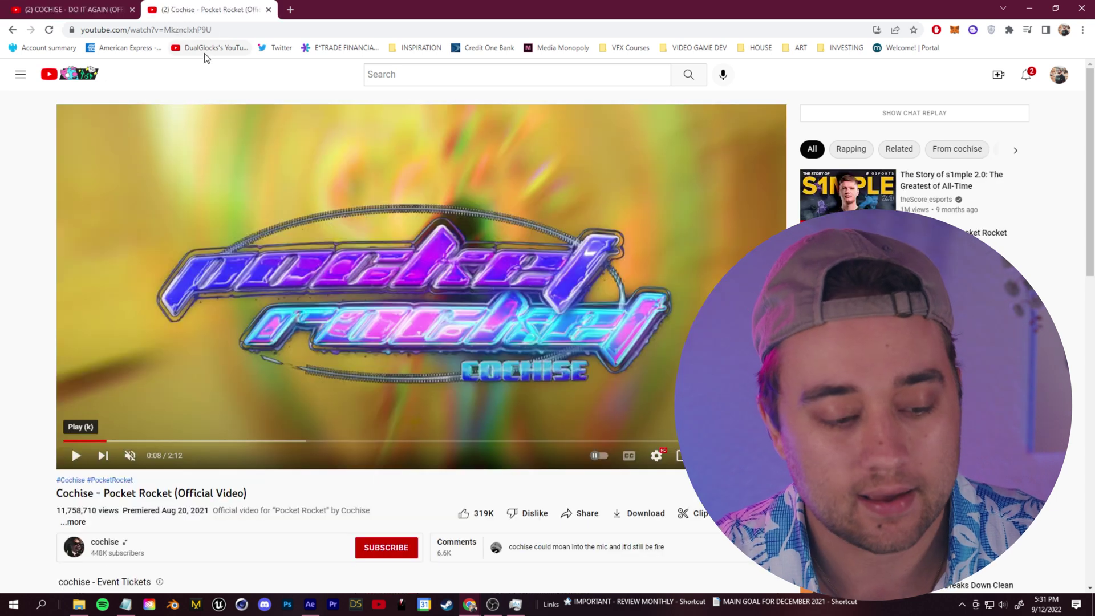
{"action": "left_click", "coordinate": [86, 9]}
{"action": "left_click", "coordinate": [199, 9]}
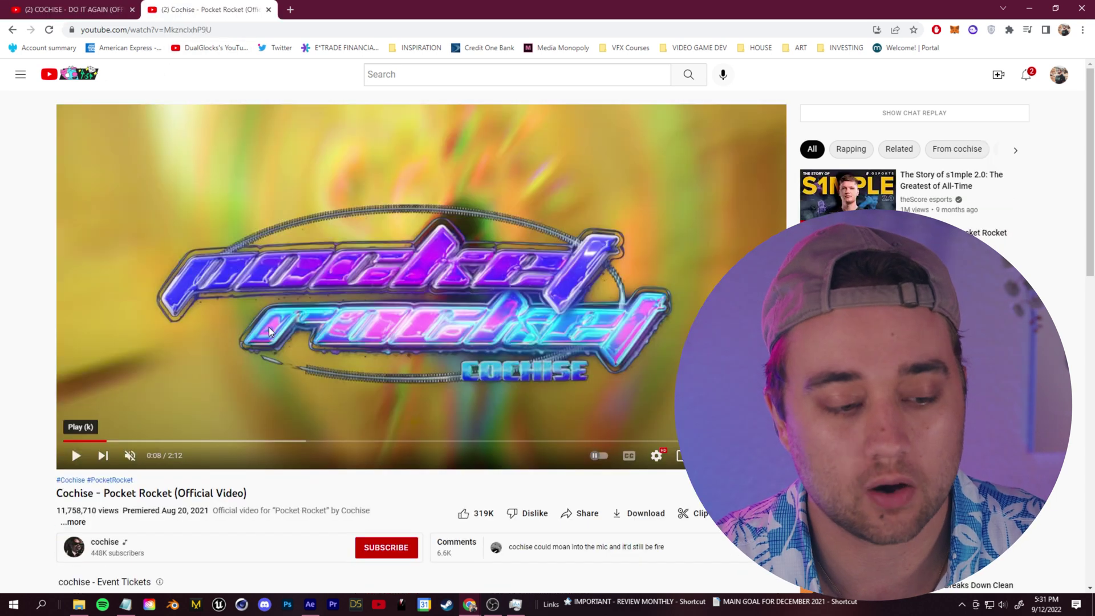
{"action": "double_click", "coordinate": [318, 420]}
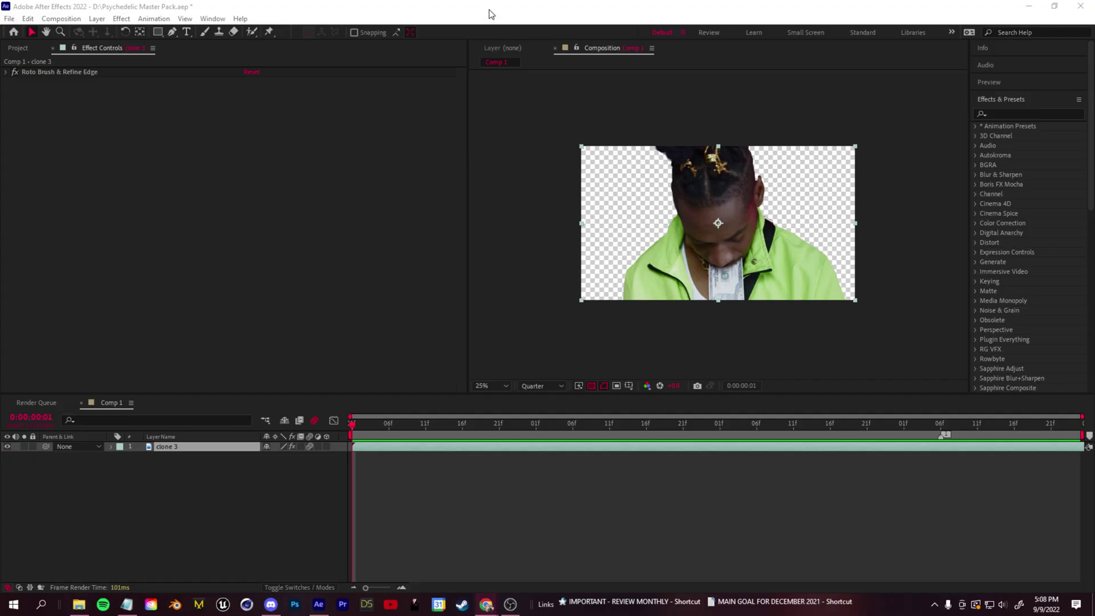
Step: Play and pause the COCHISE - DO IT AGAIN video to study the rainbow-edged clones around the performer
{"action": "left_click", "coordinate": [489, 13]}
{"action": "left_click", "coordinate": [290, 516]}
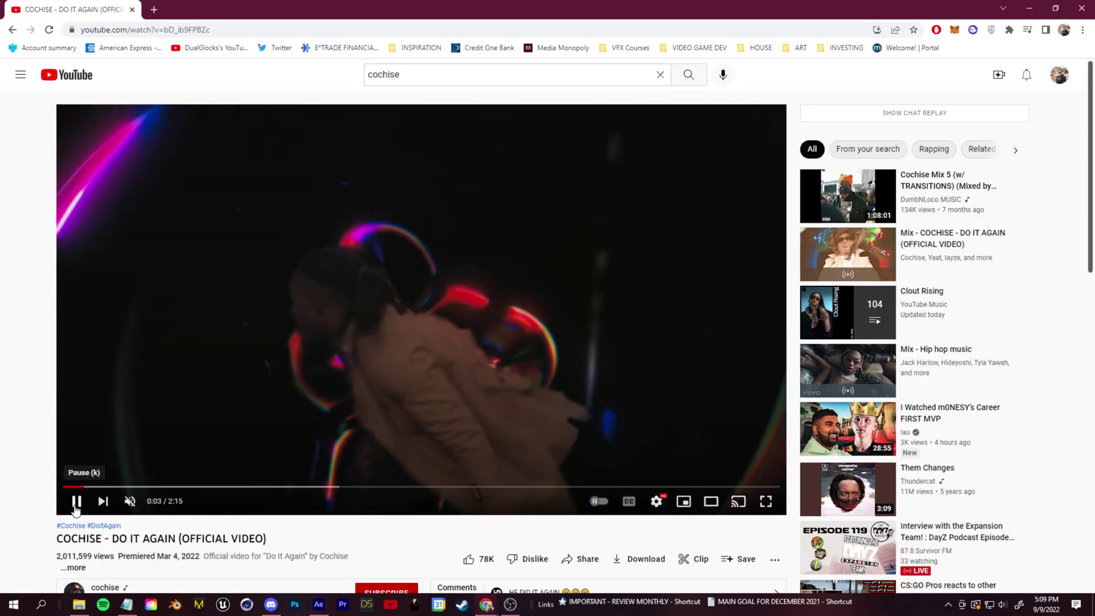
{"action": "left_click", "coordinate": [76, 501]}
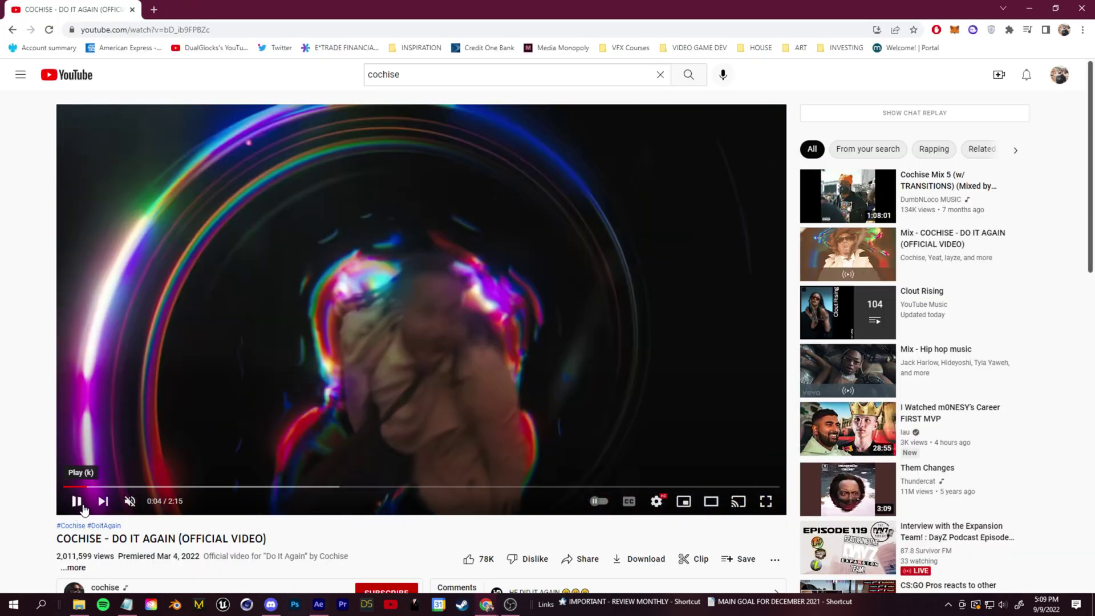
{"action": "left_click", "coordinate": [76, 501]}
{"action": "left_click", "coordinate": [313, 296]}
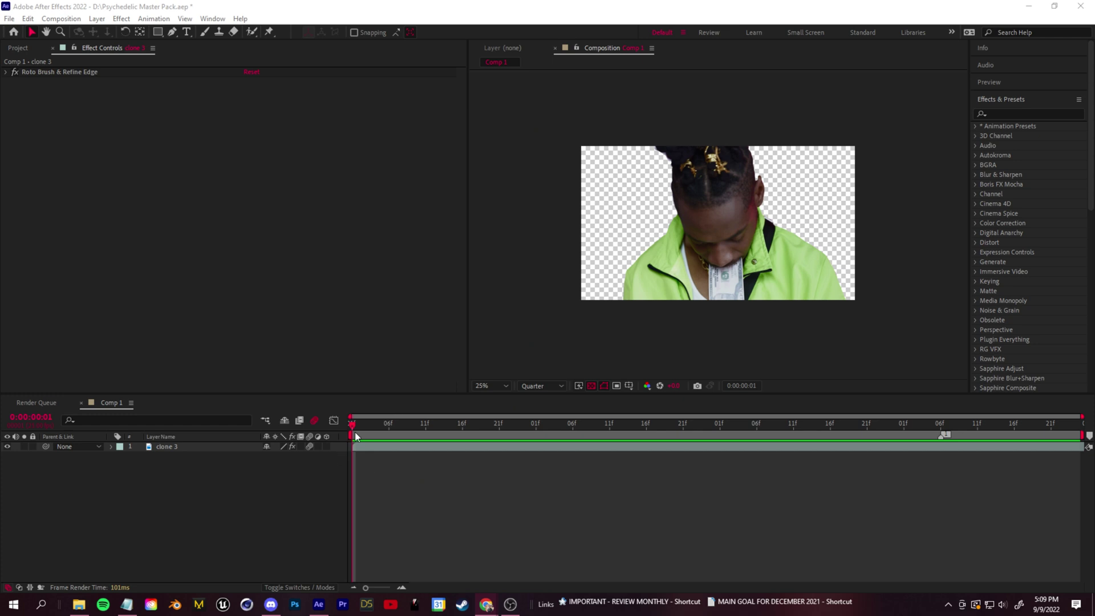
Step: Switch back to After Effects and scrub and play Comp 1 to review the rotoscoped clone 3 layer
{"action": "left_click_drag", "start_coordinate": [354, 427], "coordinate": [882, 425]}
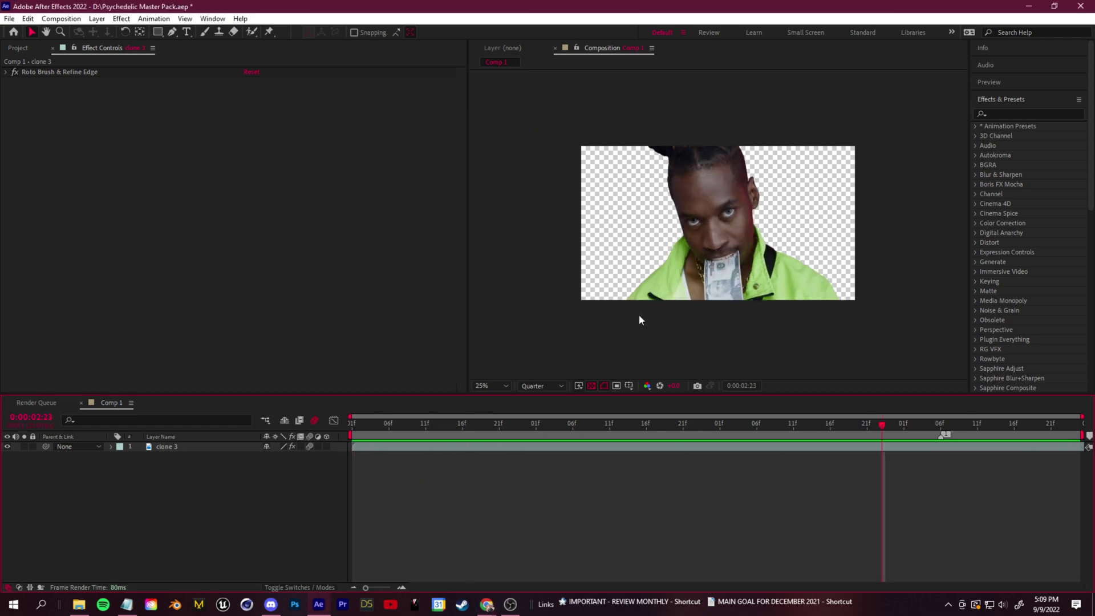
{"action": "left_click", "coordinate": [924, 447]}
{"action": "mouse_move", "coordinate": [879, 433]}
{"action": "left_mouse_down"}
{"action": "mouse_move", "coordinate": [919, 435]}
{"action": "mouse_move", "coordinate": [663, 413]}
{"action": "left_mouse_up"}
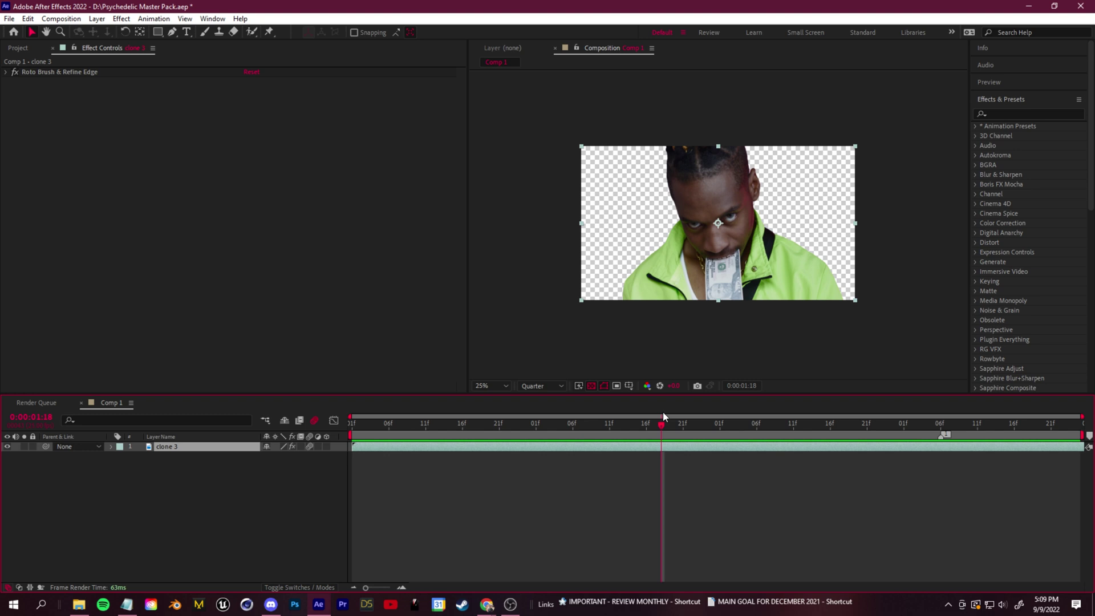
{"action": "key", "text": "space"}
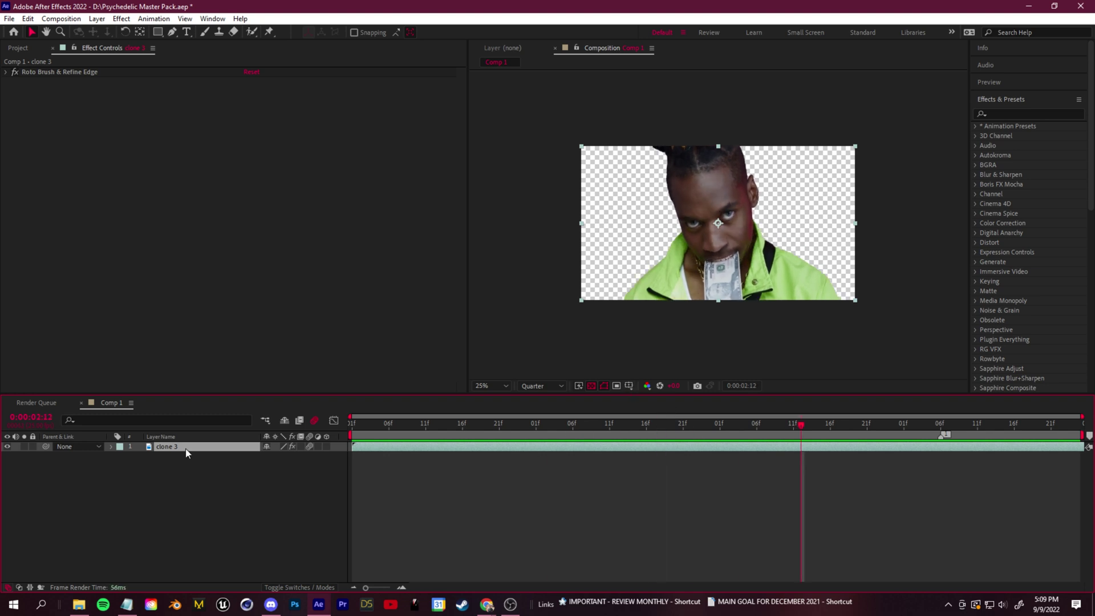
Step: Delete the Roto Brush & Refine Edge effect from the clone 3 layer and check the footage
{"action": "left_click", "coordinate": [44, 73]}
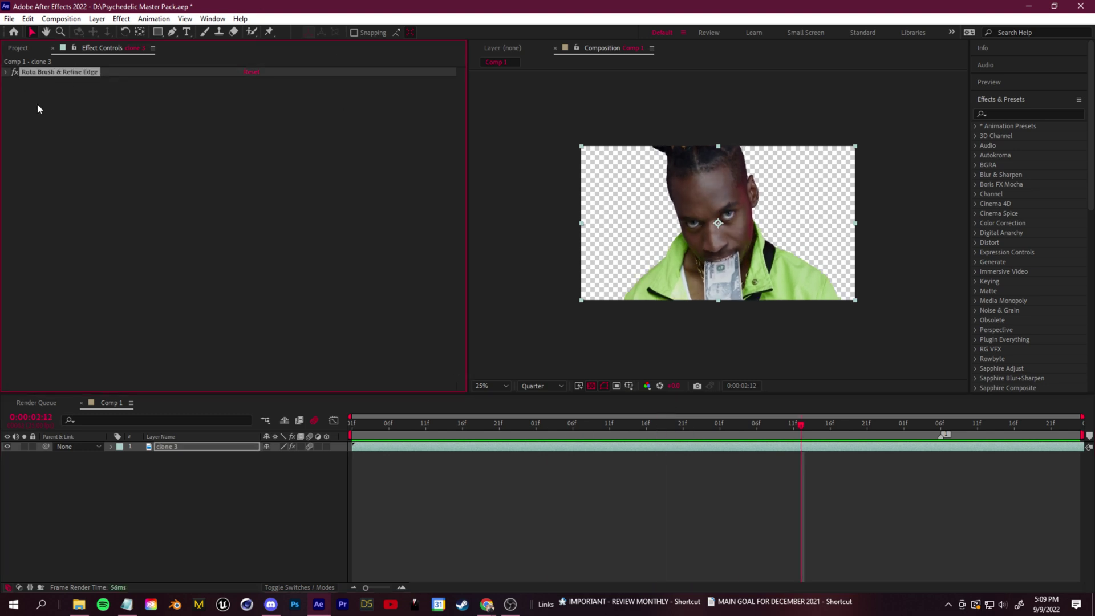
{"action": "key", "text": "Delete"}
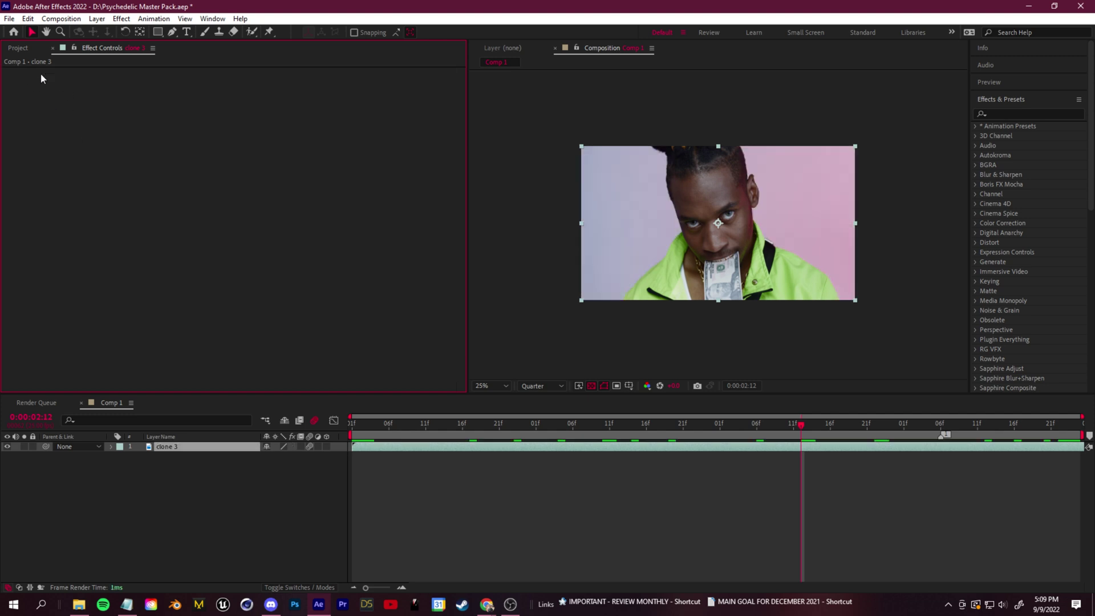
{"action": "left_click_drag", "start_coordinate": [803, 427], "coordinate": [766, 438]}
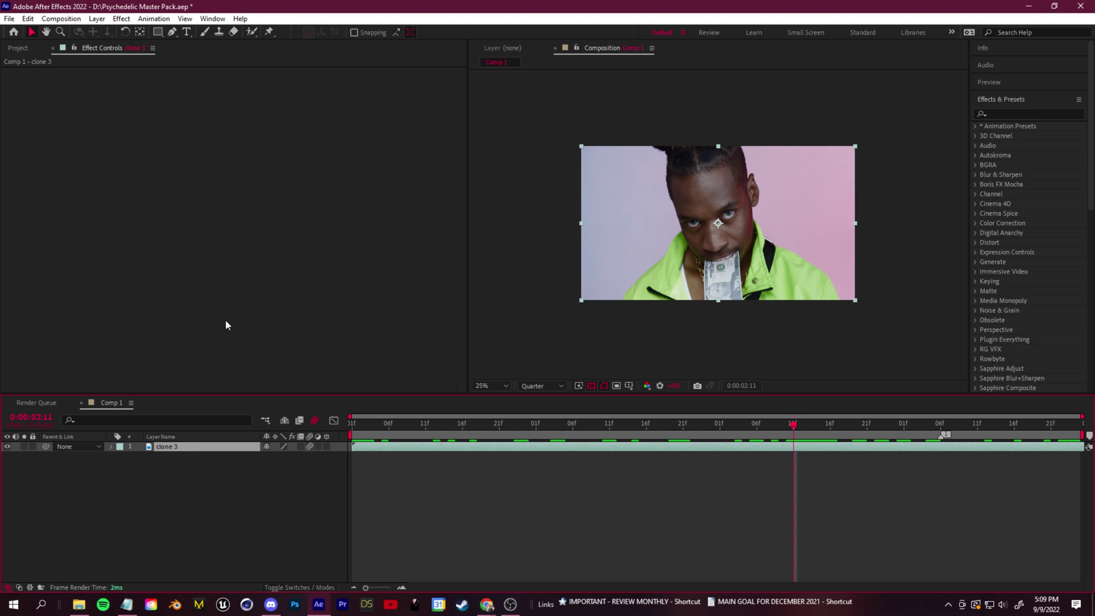
Step: Open clone 3 in its layer view and paint over the man with the Roto Brush on the first frame
{"action": "double_click", "coordinate": [165, 447]}
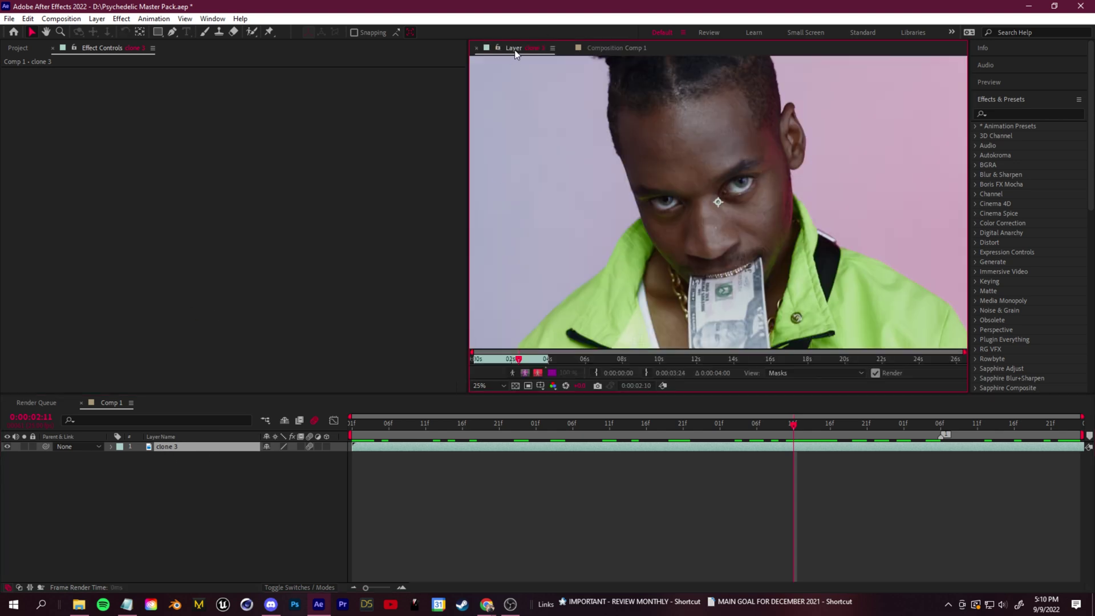
{"action": "key", "text": "comma"}
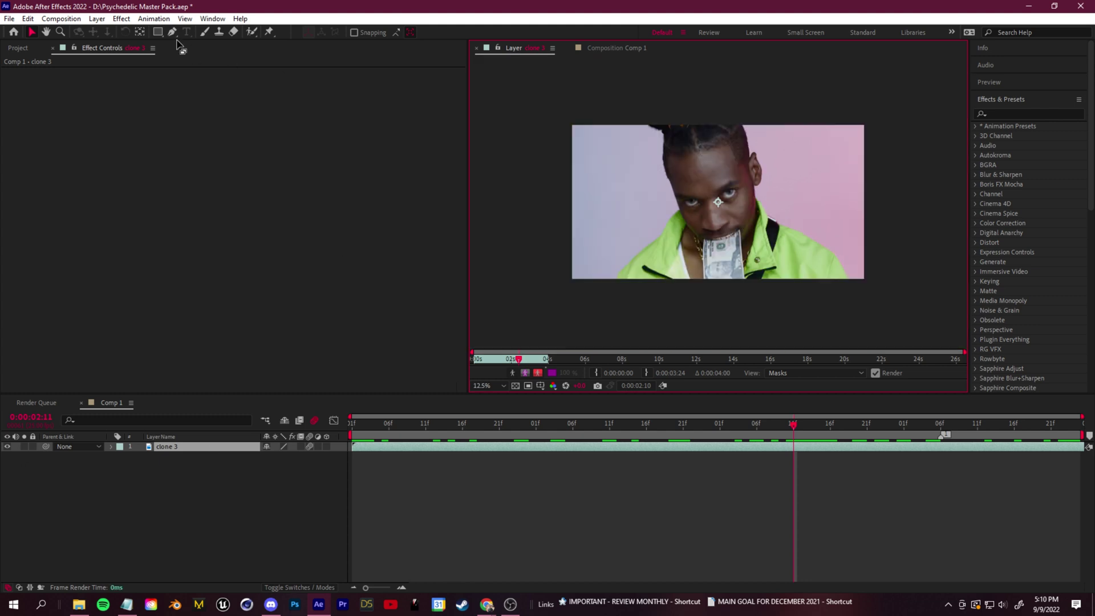
{"action": "left_click", "coordinate": [251, 32]}
{"action": "left_click_drag", "start_coordinate": [790, 441], "coordinate": [340, 437]}
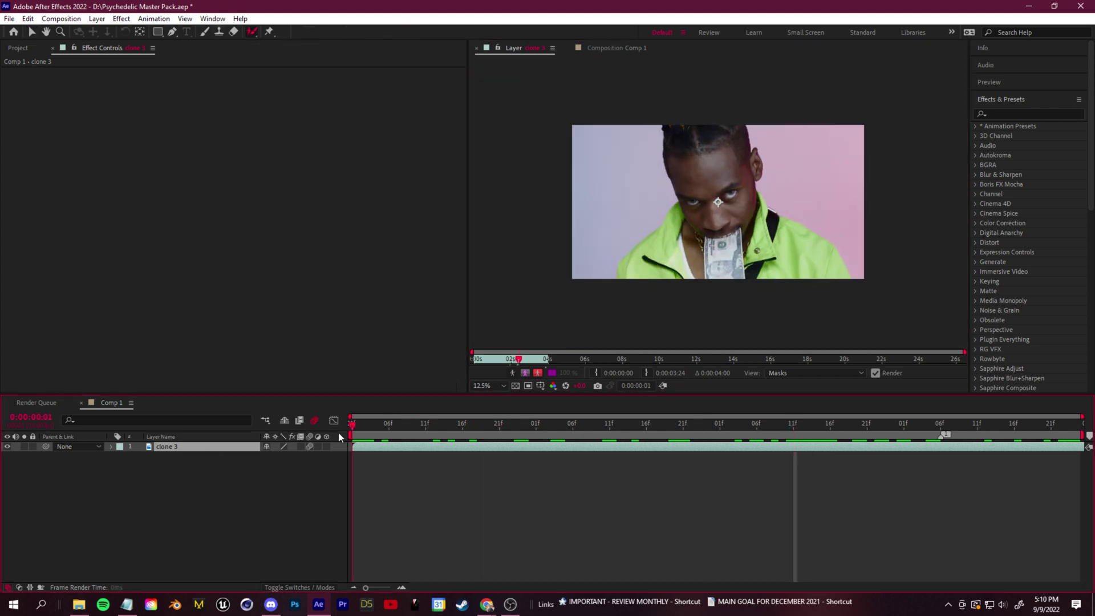
{"action": "left_click_drag", "start_coordinate": [616, 284], "coordinate": [623, 239]}
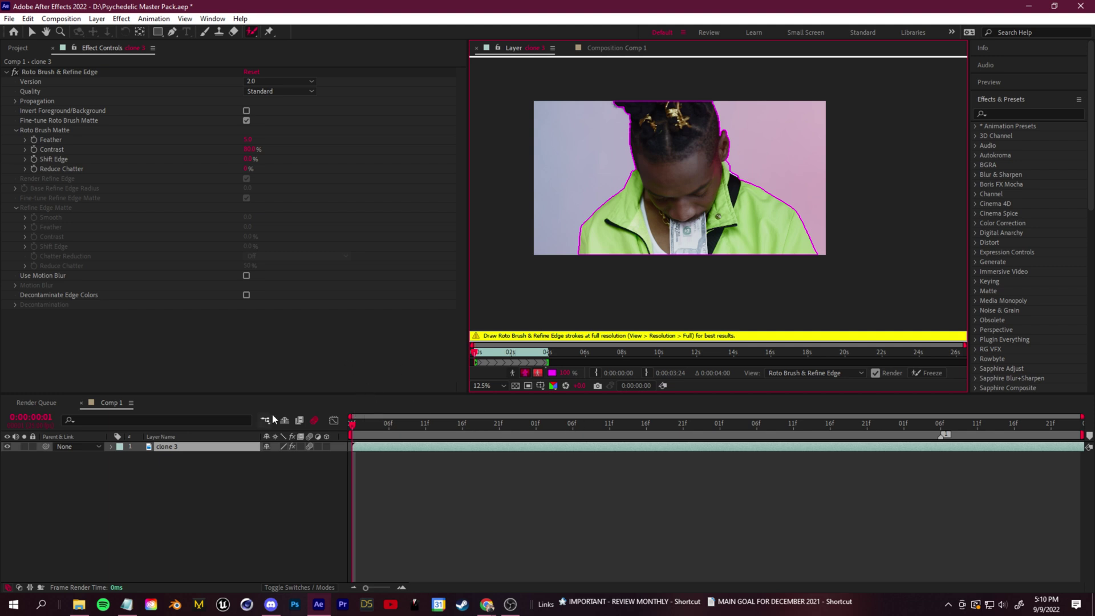
Step: Advance clone 3 frame by frame to about 0:00:01:10, propagating the Roto Brush outline and checking its edge
{"action": "key", "text": "slash"}
{"action": "key", "text": "comma"}
{"action": "key", "text": "comma"}
{"action": "key", "text": "Page_Down"}
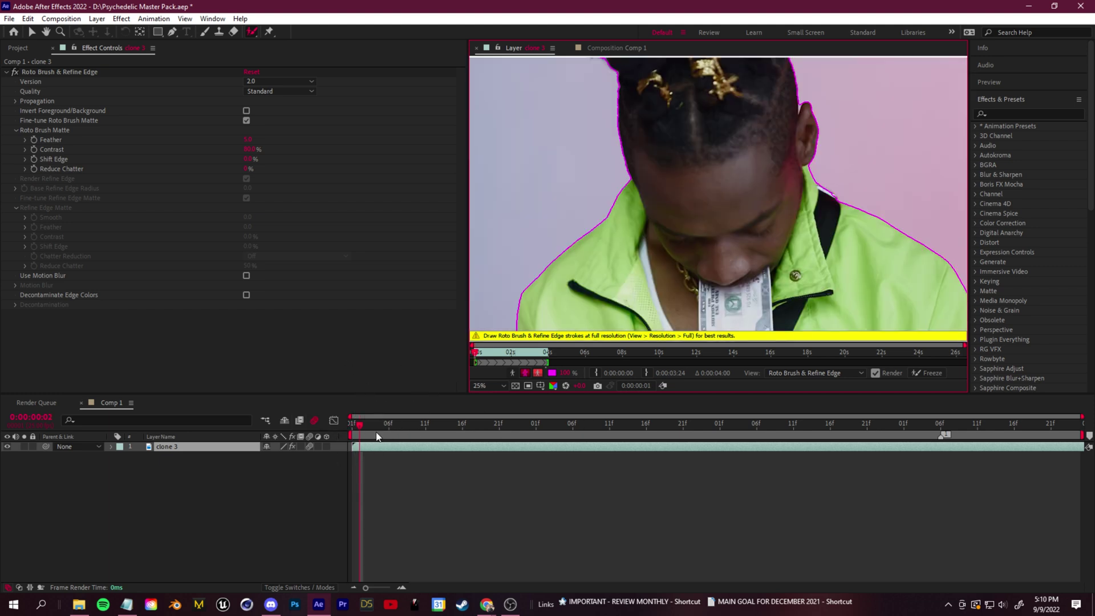
{"action": "key", "text": "Page_Down"}
{"action": "key", "text": "comma"}
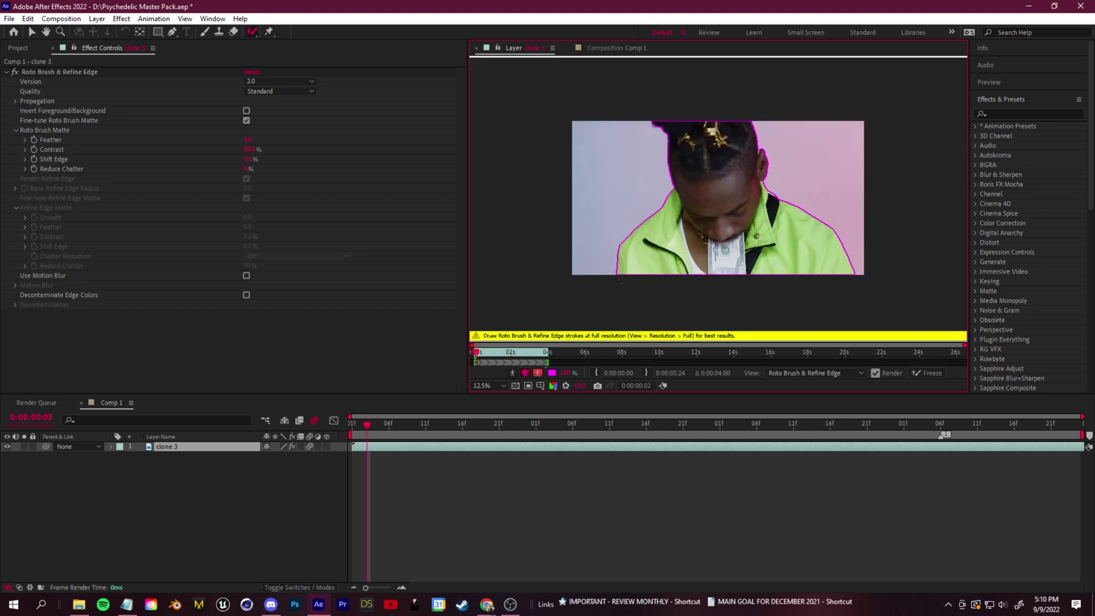
{"action": "key", "text": "Page_Down"}
{"action": "key", "text": "Page_Down"}
{"action": "key", "text": "Page_Down"}
{"action": "key", "text": "Page_Down"}
{"action": "key", "text": "Page_Down"}
{"action": "key", "text": "Page_Down"}
{"action": "key", "text": "Page_Down"}
{"action": "key", "text": "Page_Down"}
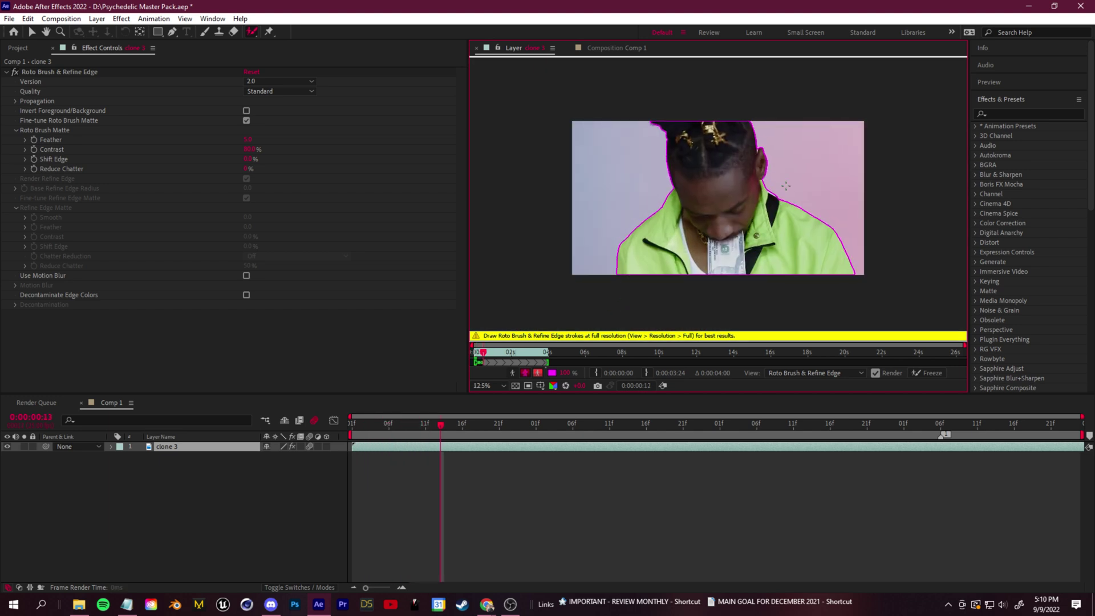
{"action": "key", "text": "Page_Down"}
{"action": "key", "text": "Page_Down"}
{"action": "key", "text": "Page_Down"}
{"action": "key", "text": "Page_Down"}
{"action": "key", "text": "Page_Down"}
{"action": "key", "text": "Page_Down"}
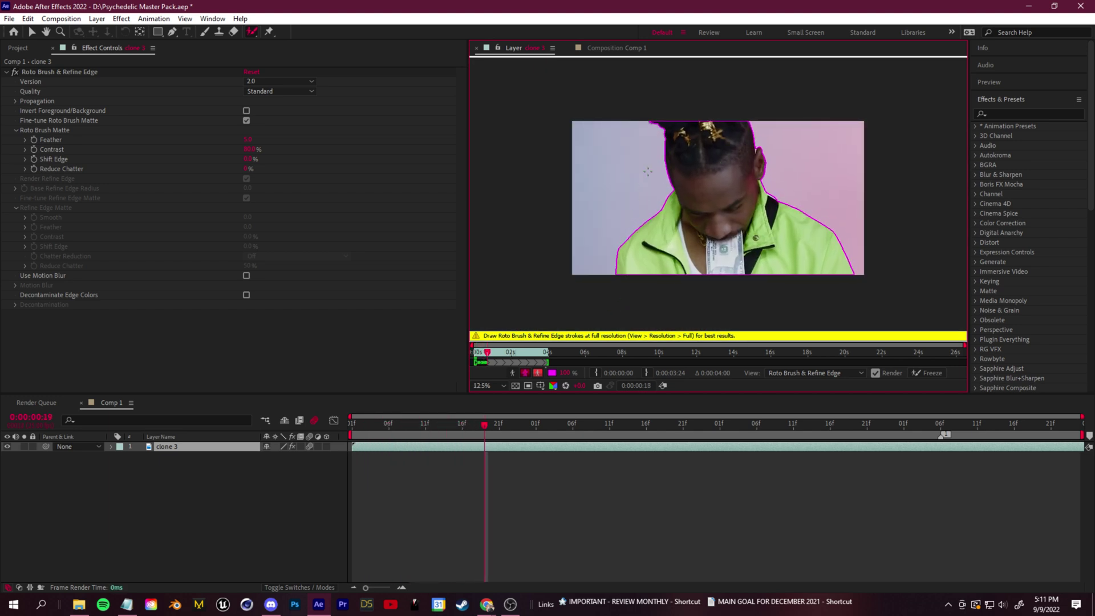
{"action": "key", "text": "Page_Down"}
{"action": "key", "text": "Page_Down"}
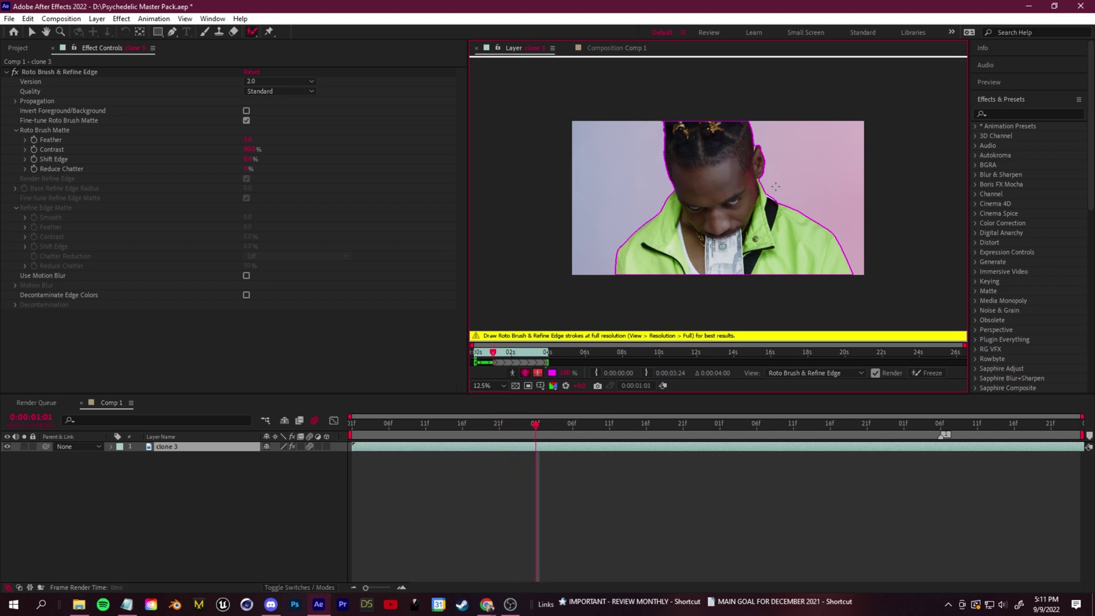
{"action": "key", "text": "Page_Down"}
{"action": "key", "text": "Page_Down"}
{"action": "key", "text": "Page_Down"}
{"action": "key", "text": "Page_Down"}
{"action": "key", "text": "Page_Down"}
{"action": "key", "text": "Page_Down"}
{"action": "key", "text": "Page_Down"}
{"action": "key", "text": "Page_Down"}
{"action": "key", "text": "Page_Down"}
{"action": "key", "text": "Page_Down"}
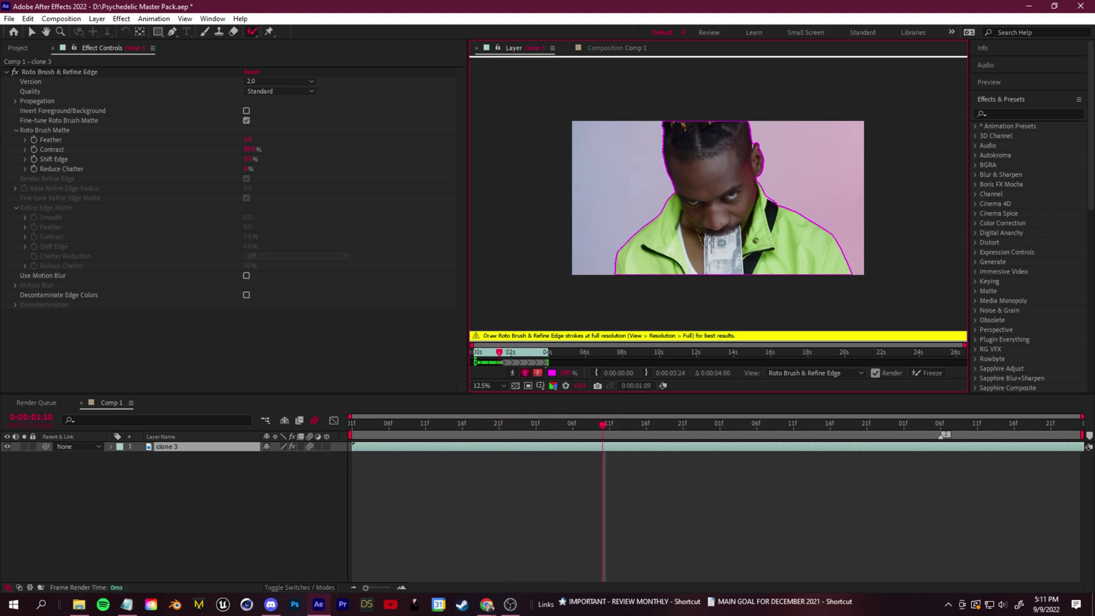
Step: Propagate the Roto Brush outline through the rest of clone 3, inspect the edge around the face, and freeze the result
{"action": "left_click_drag", "start_coordinate": [621, 428], "coordinate": [742, 427]}
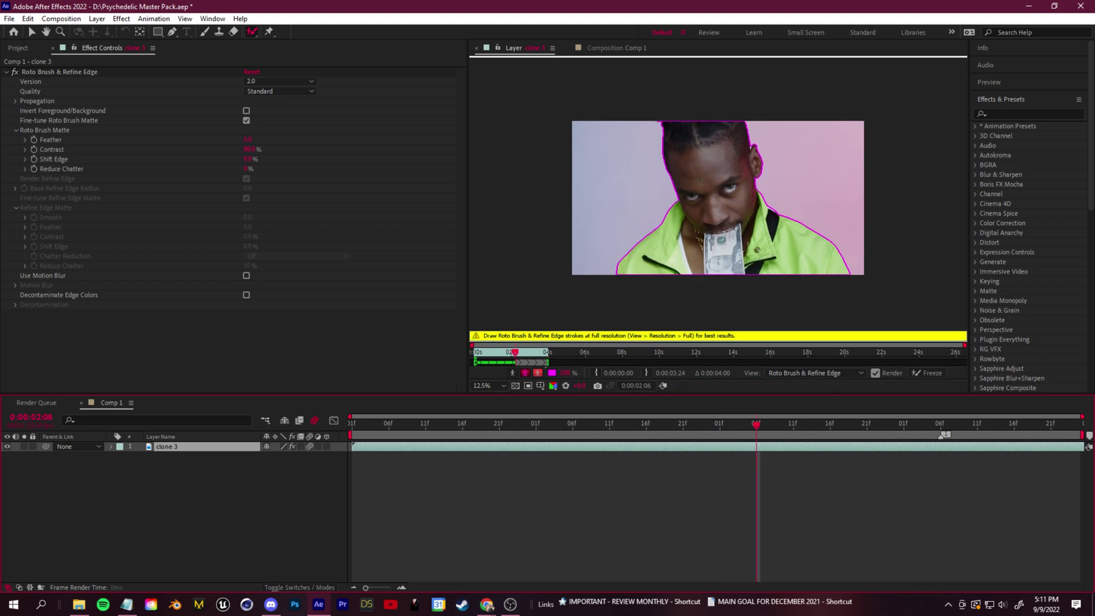
{"action": "key", "text": "Page_Down"}
{"action": "key", "text": "Page_Down"}
{"action": "key", "text": "Page_Down"}
{"action": "key", "text": "Page_Down"}
{"action": "key", "text": "Page_Down"}
{"action": "key", "text": "Page_Down"}
{"action": "key", "text": "Page_Down"}
{"action": "key", "text": "Page_Down"}
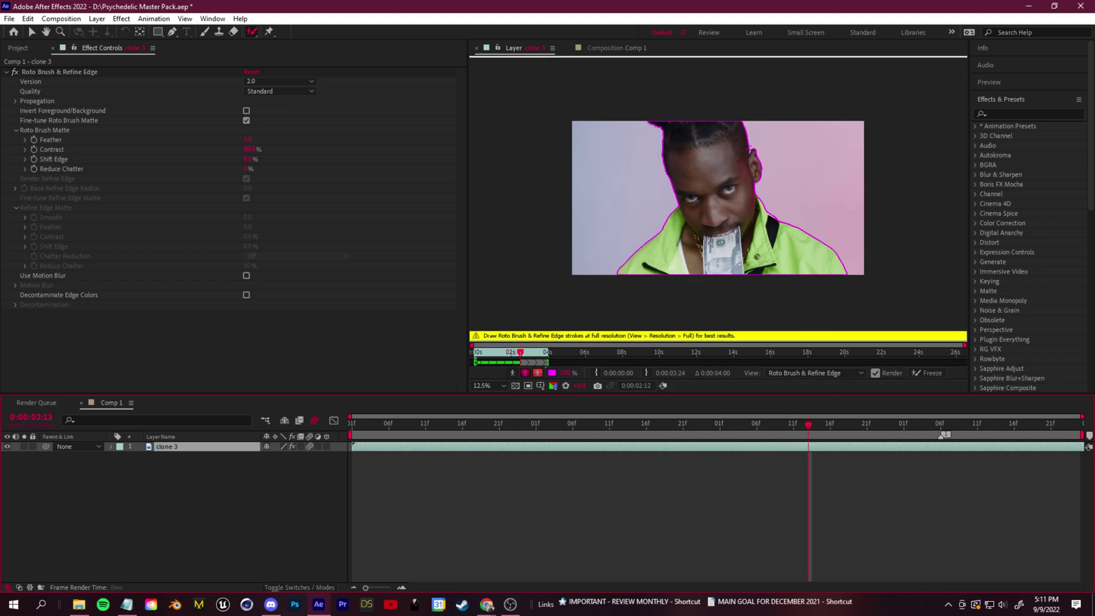
{"action": "scroll", "coordinate": [765, 165], "scroll_direction": "up", "scroll_amount": 4}
{"action": "key", "text": "Page_Down"}
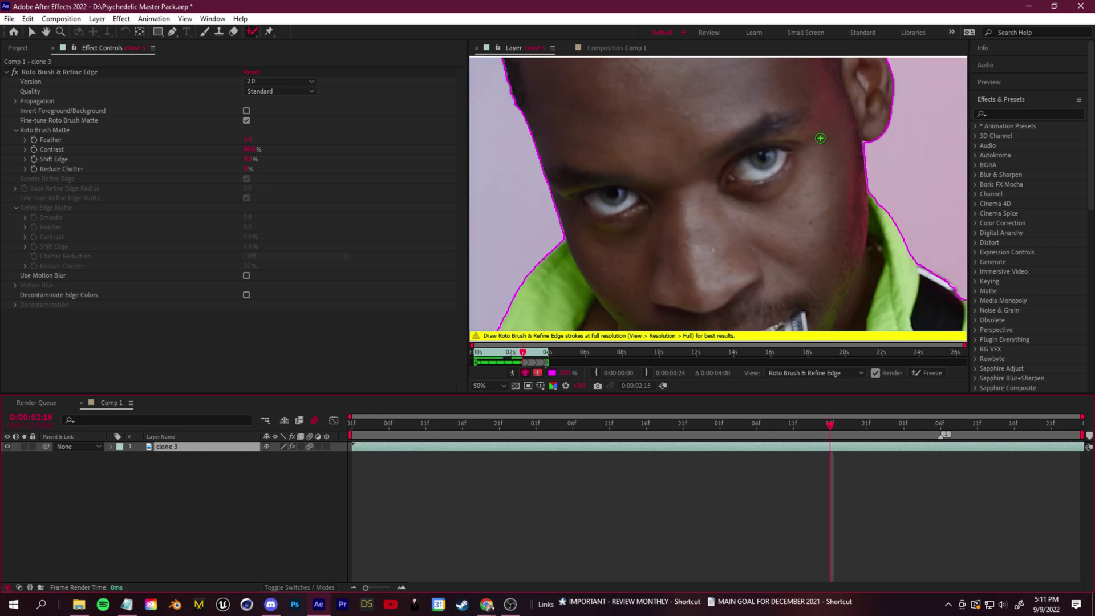
{"action": "scroll", "coordinate": [820, 138], "scroll_direction": "down", "scroll_amount": 4}
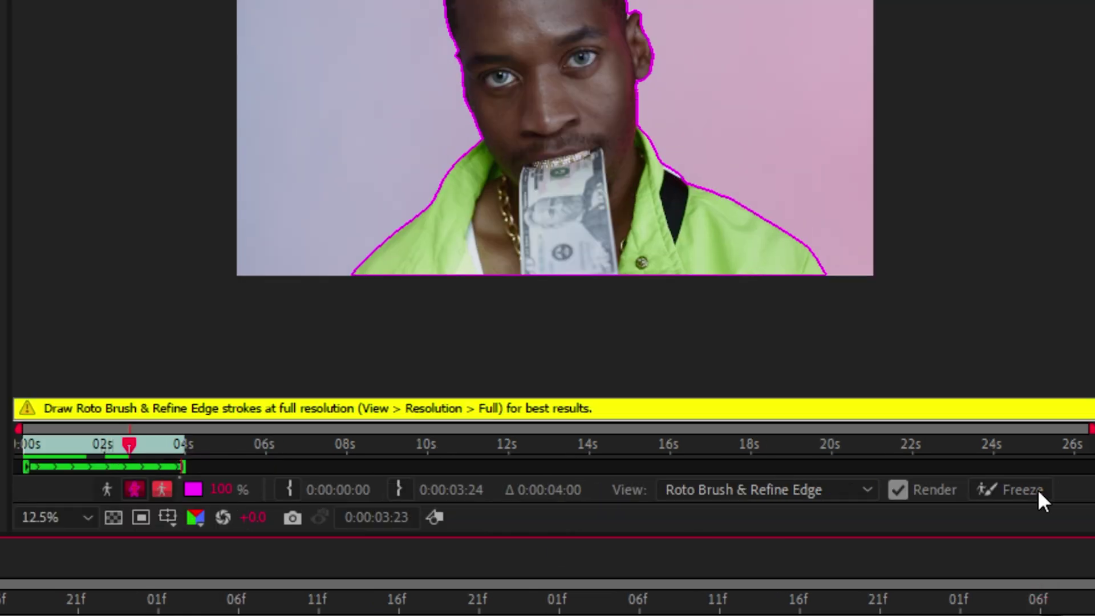
{"action": "left_click", "coordinate": [1015, 492]}
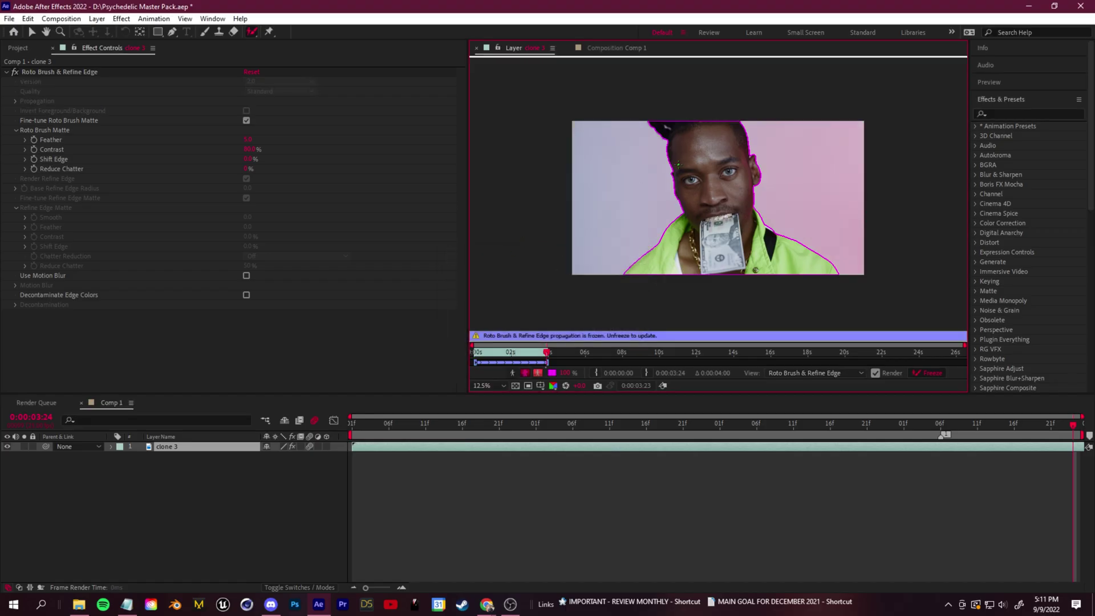
Step: Return to the Comp 1 view and turn off its transparency grid to show the cutout on black
{"action": "left_click", "coordinate": [614, 46]}
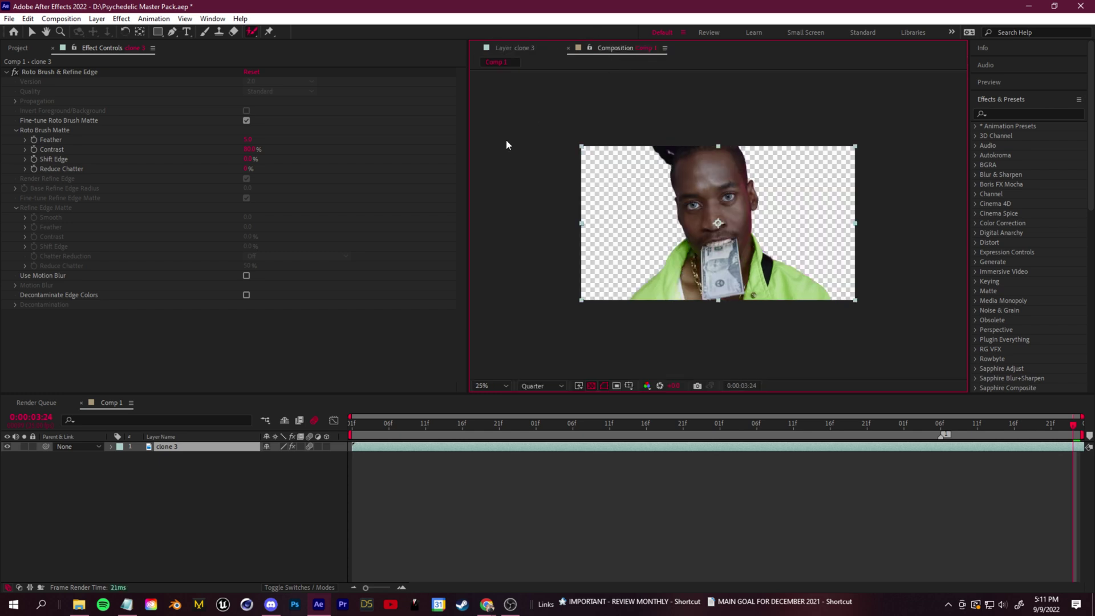
{"action": "left_click", "coordinate": [591, 386]}
{"action": "left_click", "coordinate": [591, 387]}
{"action": "left_click", "coordinate": [591, 386]}
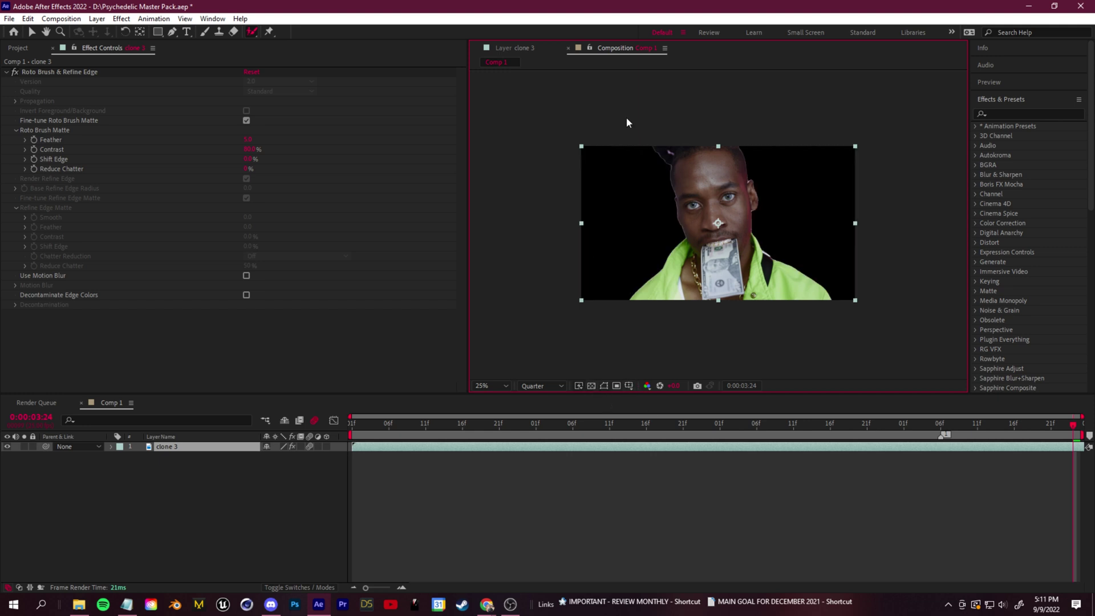
Step: With the transparency grid turned back on, duplicate clone 3 and rename the lower copy "background"
{"action": "left_click", "coordinate": [591, 386]}
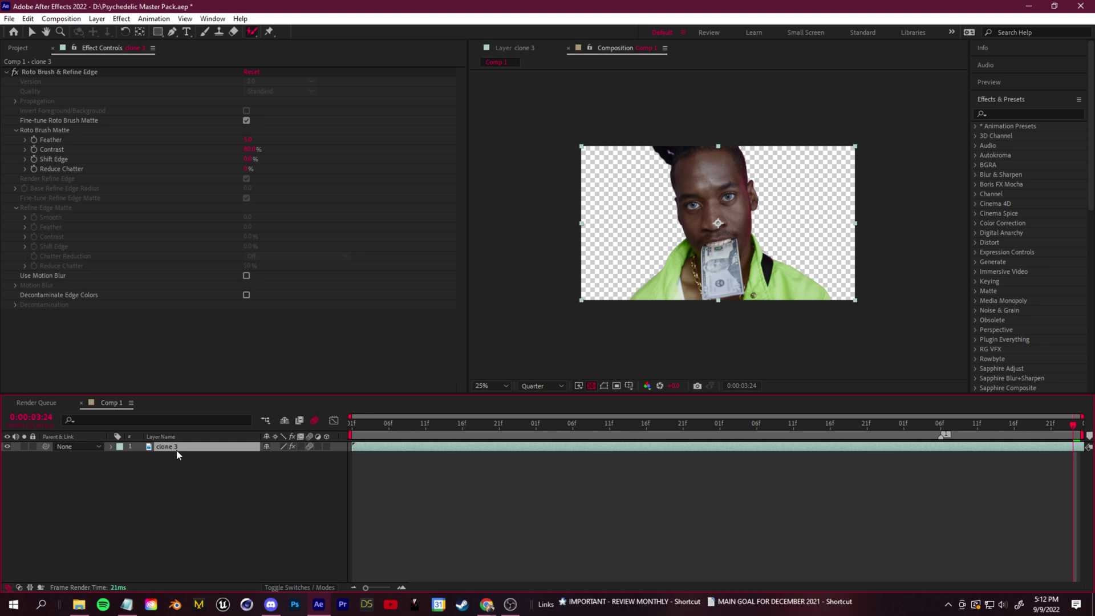
{"action": "key", "text": "ctrl+d"}
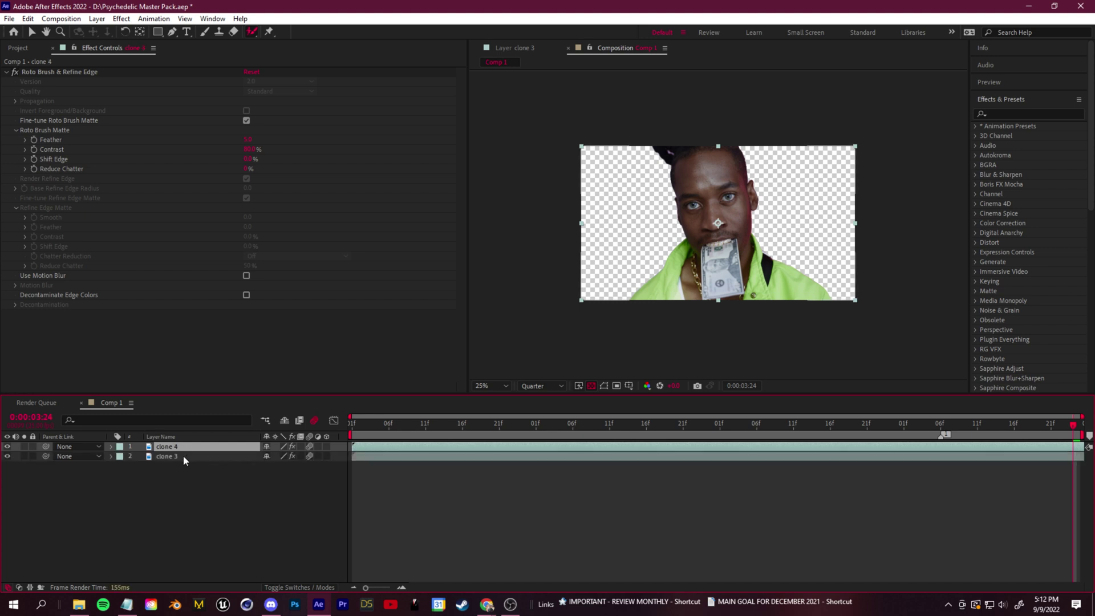
{"action": "left_click", "coordinate": [172, 458]}
{"action": "right_click", "coordinate": [171, 454]}
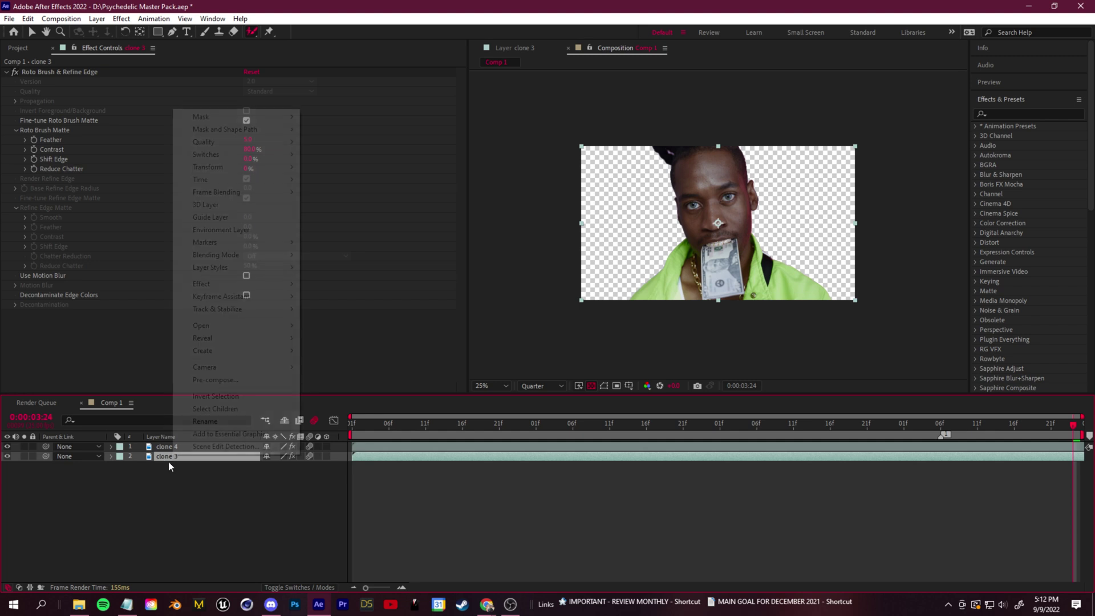
{"action": "left_click", "coordinate": [217, 423]}
{"action": "type", "text": "background"}
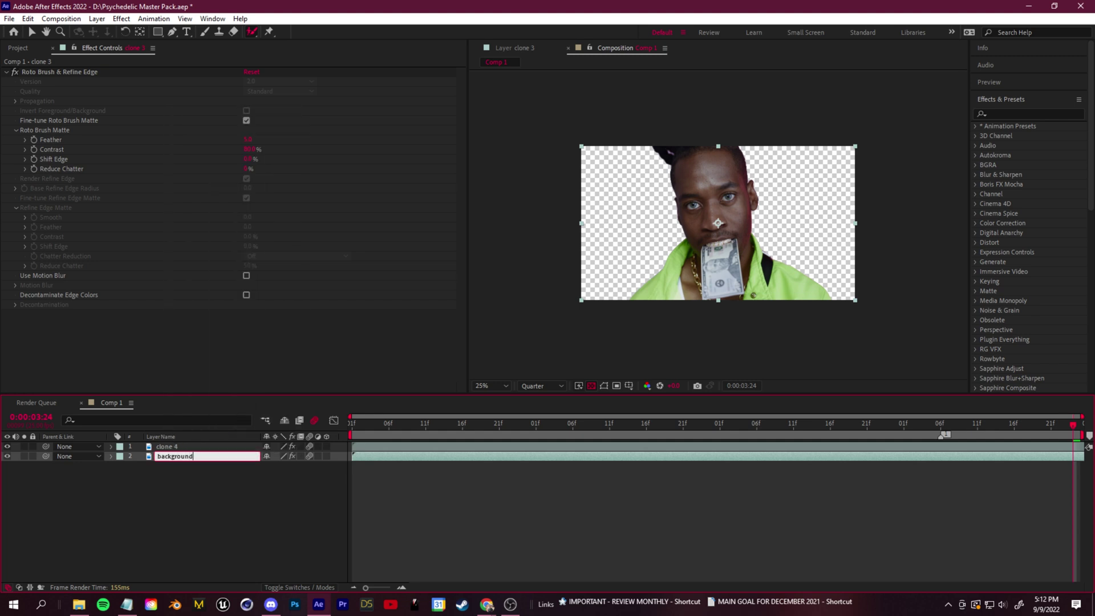
{"action": "key", "text": "Return"}
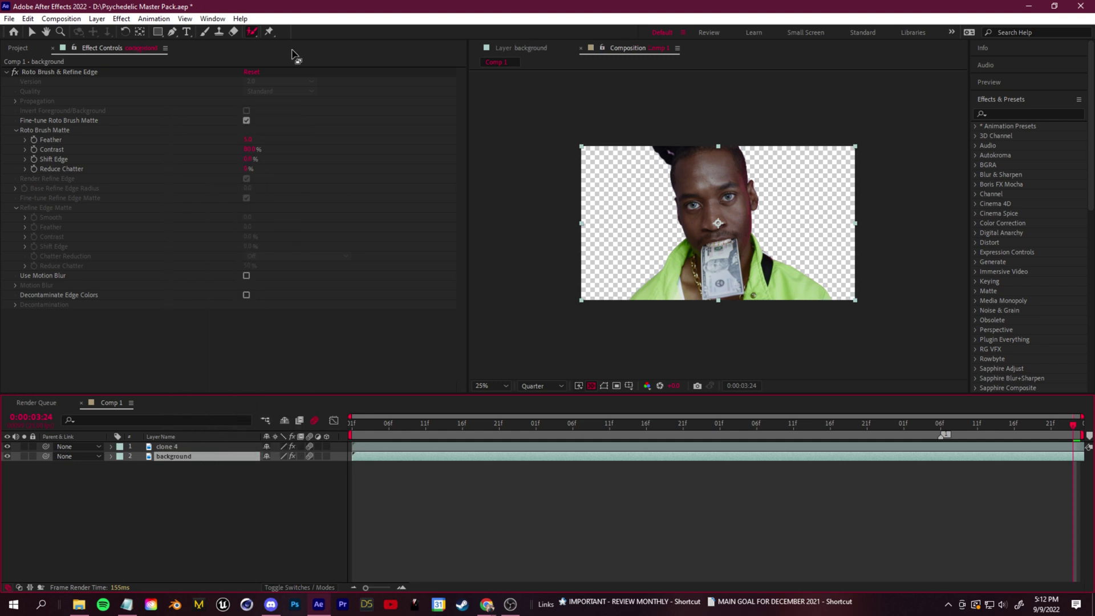
Step: Delete the Roto Brush & Refine Edge effect from the background layer and toggle the layer's visibility to compare
{"action": "left_click", "coordinate": [54, 73]}
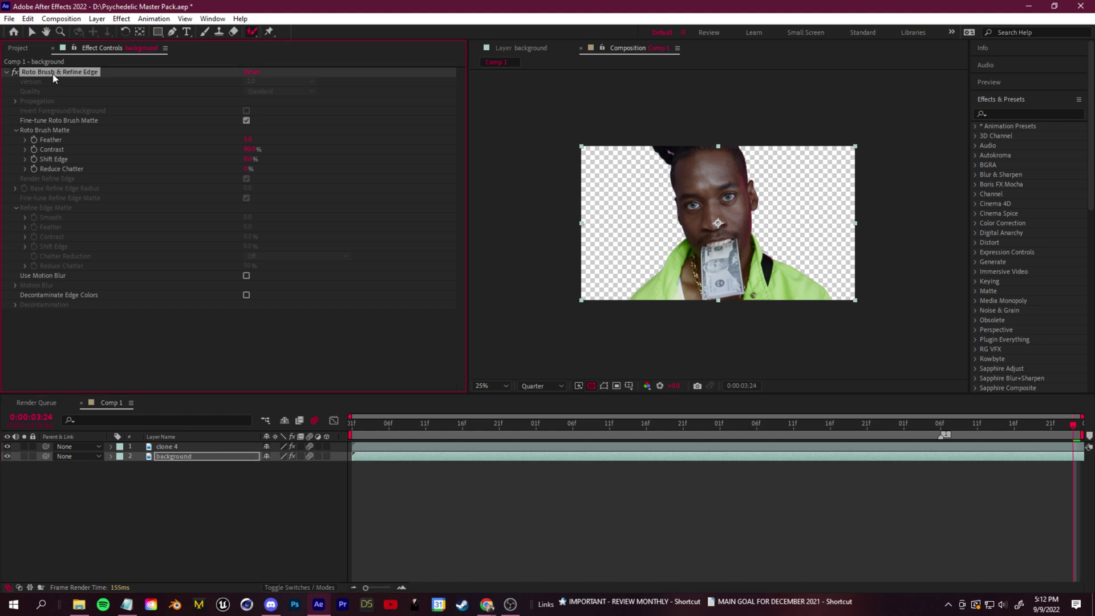
{"action": "key", "text": "Delete"}
{"action": "left_click", "coordinate": [127, 483]}
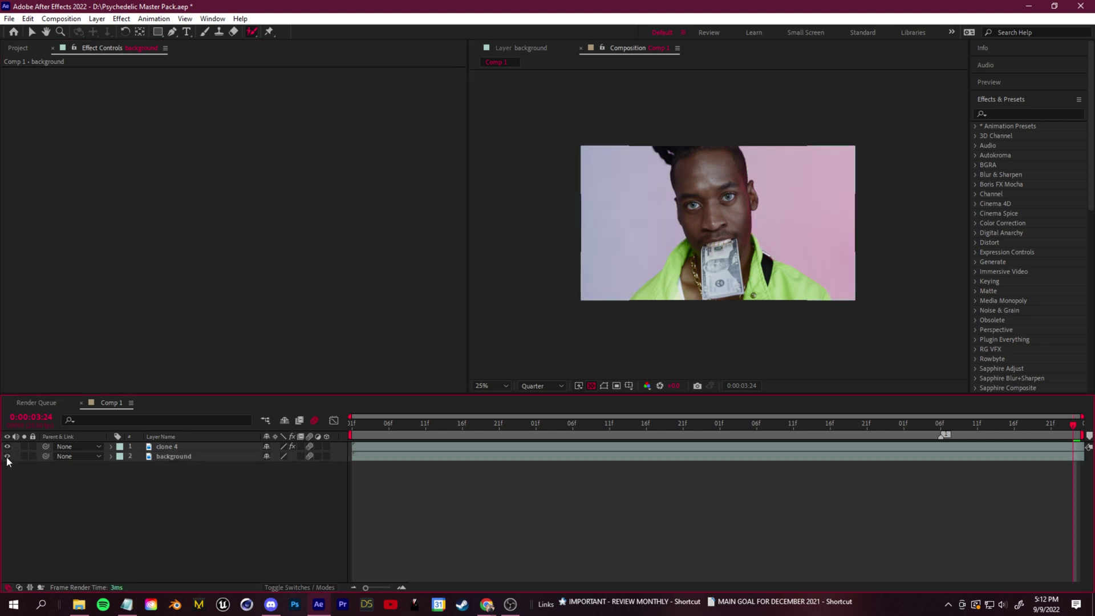
{"action": "left_click", "coordinate": [7, 456]}
{"action": "left_click", "coordinate": [7, 456]}
{"action": "left_click", "coordinate": [176, 456]}
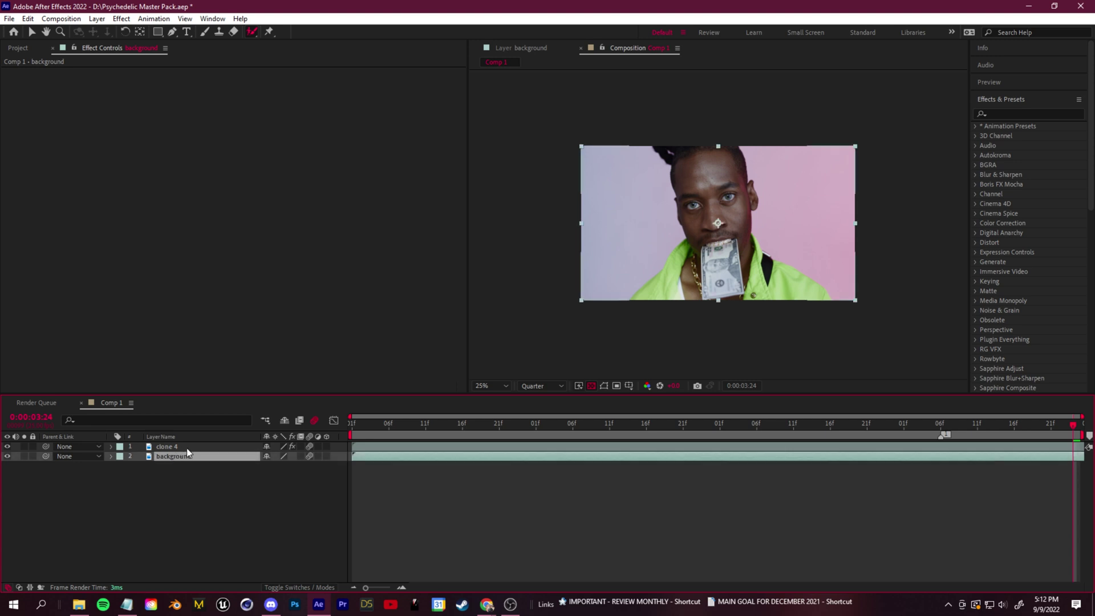
Step: Apply Turbulent Displace to clone 4, try a much higher Amount, and undo the Amount change
{"action": "left_click", "coordinate": [1010, 113]}
{"action": "type", "text": "turbulent"}
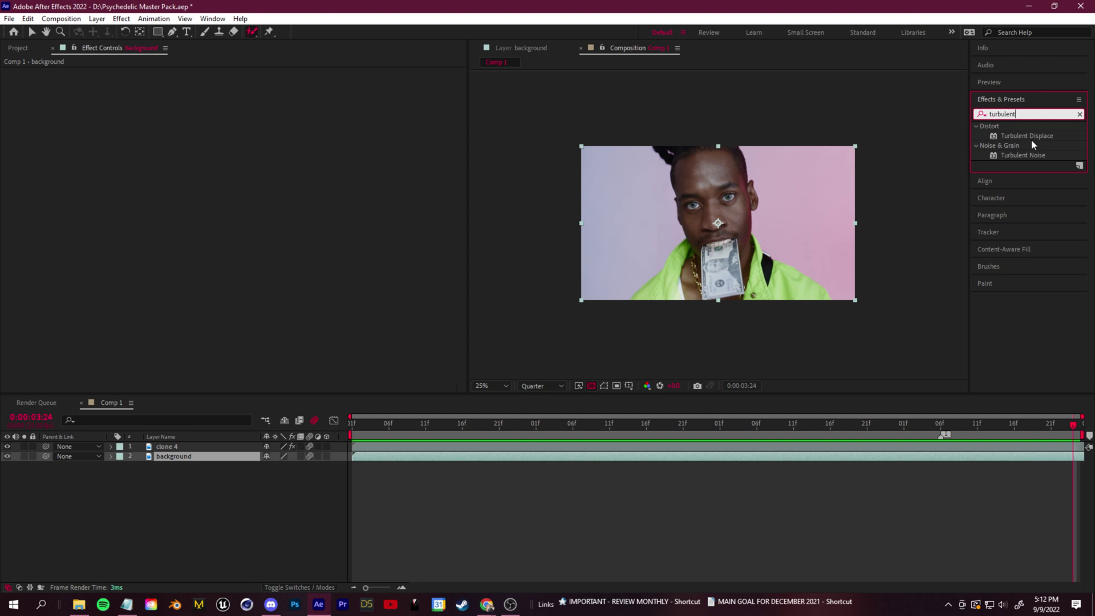
{"action": "mouse_move", "coordinate": [1028, 137]}
{"action": "left_mouse_down"}
{"action": "mouse_move", "coordinate": [1038, 121]}
{"action": "mouse_move", "coordinate": [347, 366]}
{"action": "mouse_move", "coordinate": [194, 457]}
{"action": "mouse_move", "coordinate": [194, 447]}
{"action": "left_mouse_up"}
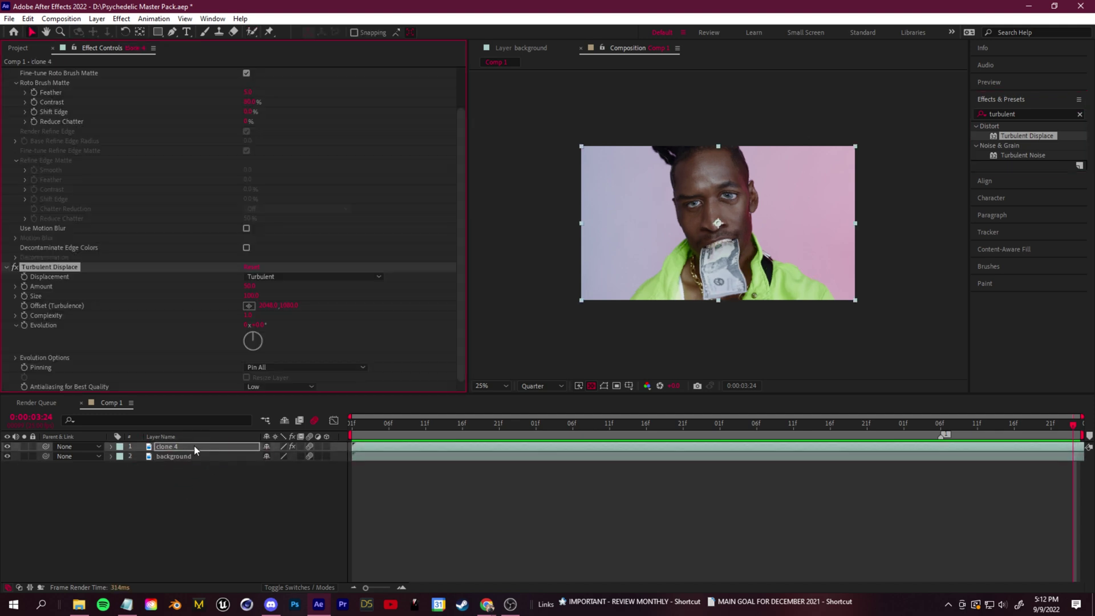
{"action": "left_click_drag", "start_coordinate": [252, 290], "coordinate": [279, 289]}
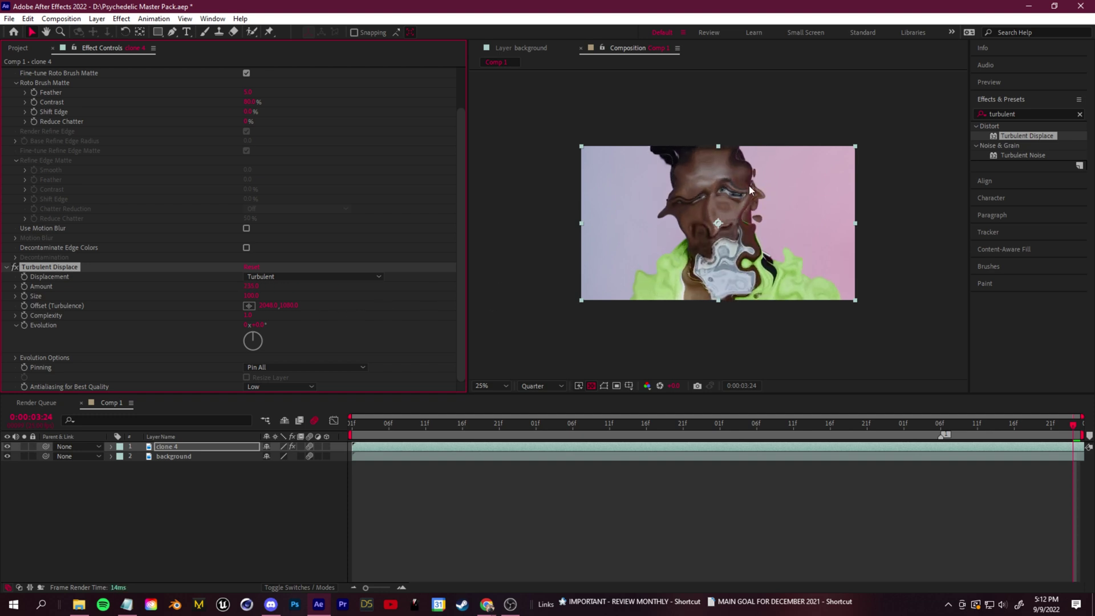
{"action": "key", "text": "ctrl+z"}
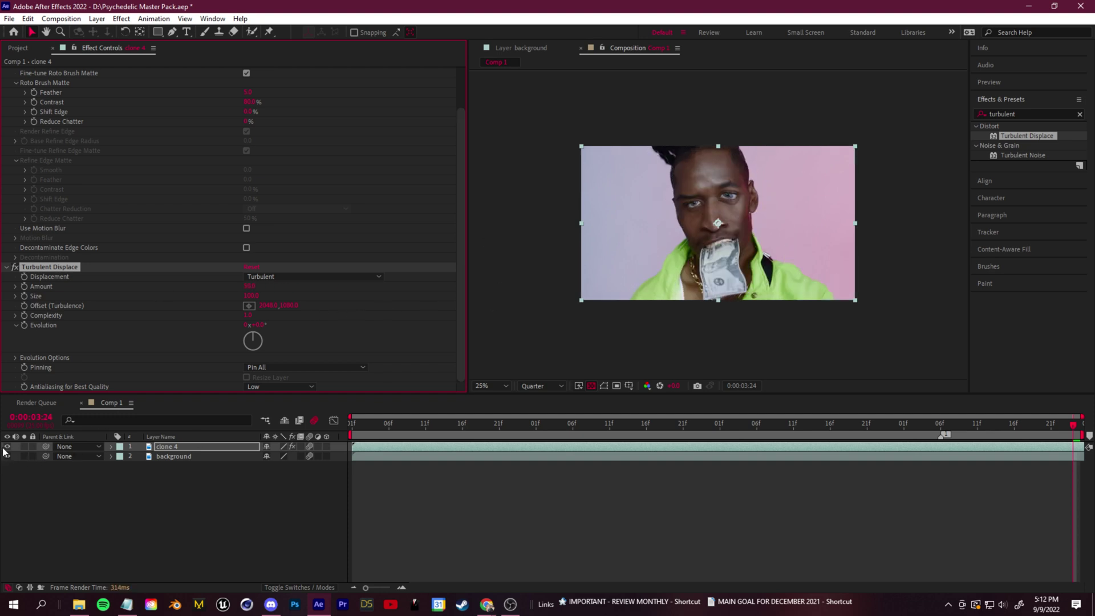
Step: With clone 4 hidden, try Turbulent Displace with a raised Amount on the background layer, and undo both
{"action": "left_click", "coordinate": [7, 447]}
{"action": "left_click_drag", "start_coordinate": [1027, 136], "coordinate": [188, 456]}
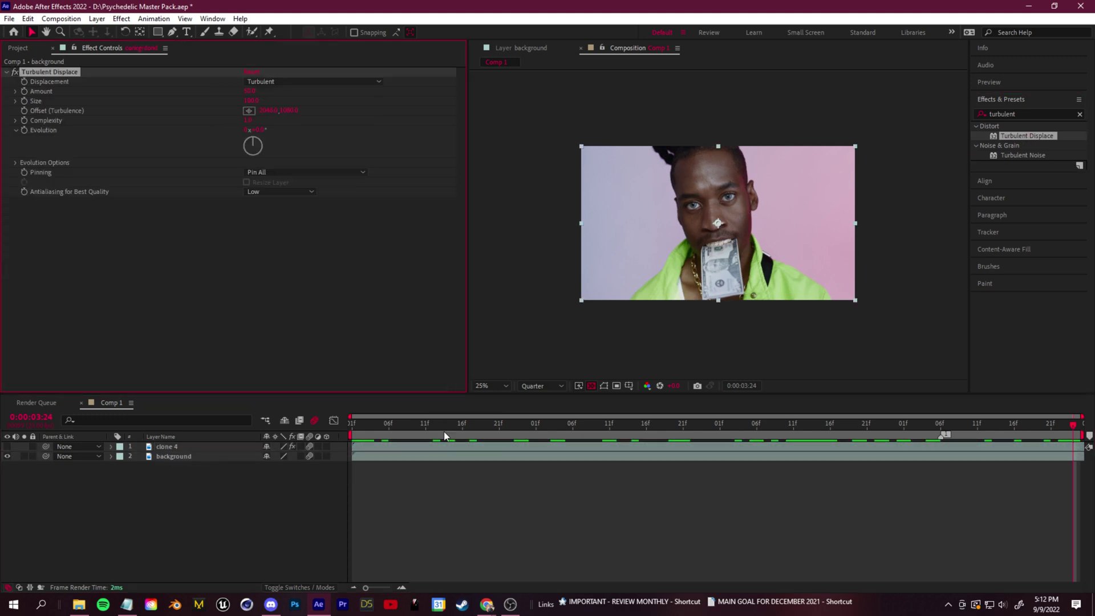
{"action": "left_click_drag", "start_coordinate": [249, 93], "coordinate": [297, 92]}
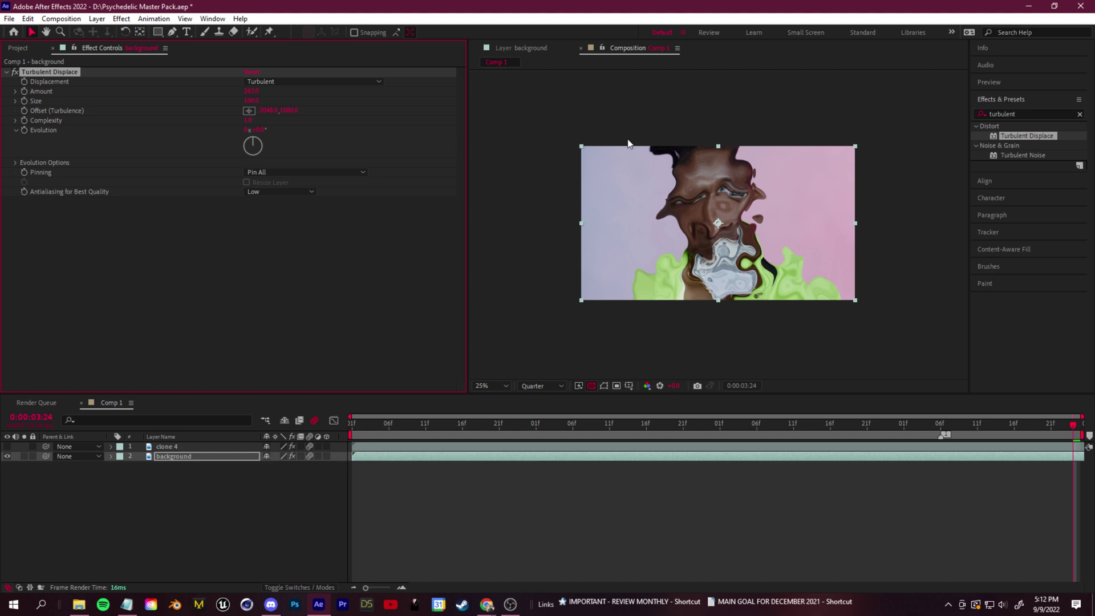
{"action": "key", "text": "ctrl+z"}
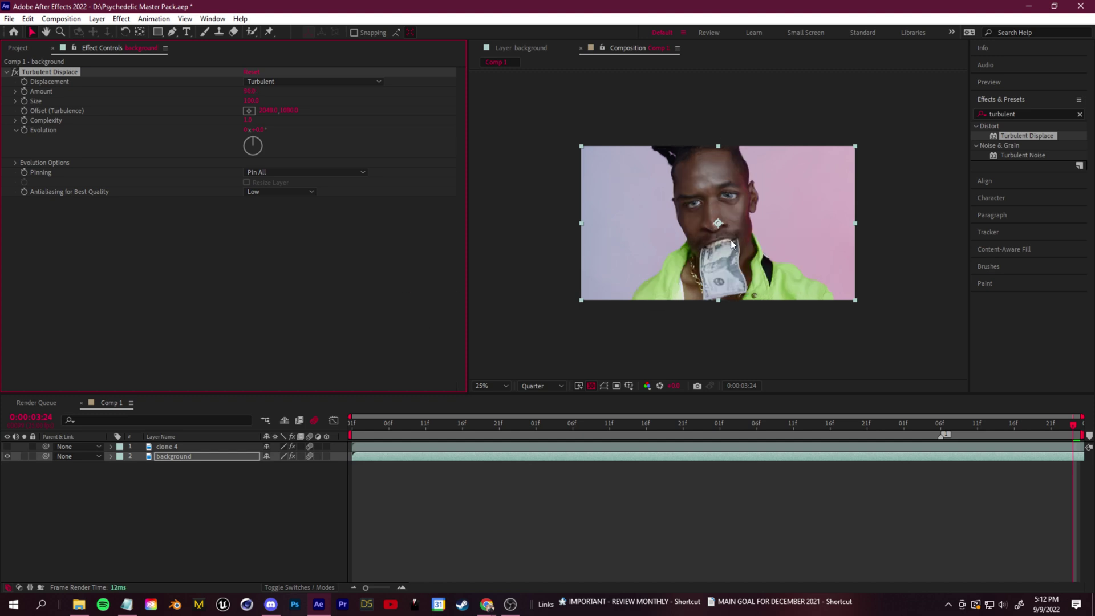
{"action": "key", "text": "ctrl+z"}
Step: Delete the Turbulent Displace effect from clone 4
{"action": "left_click", "coordinate": [170, 446]}
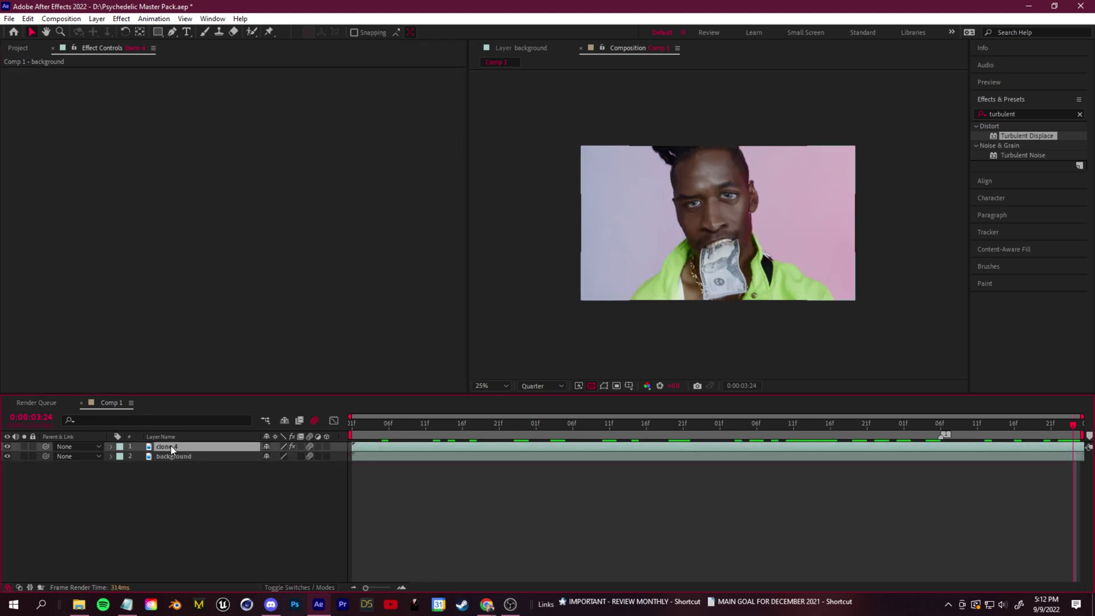
{"action": "left_click", "coordinate": [8, 447]}
{"action": "left_click", "coordinate": [55, 315]}
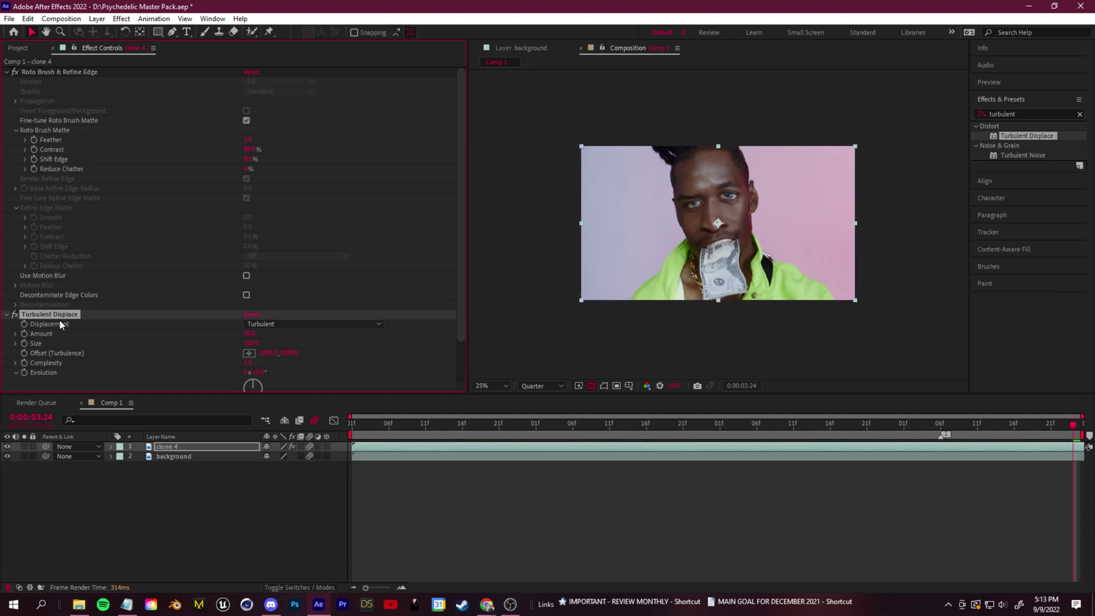
{"action": "key", "text": "Delete"}
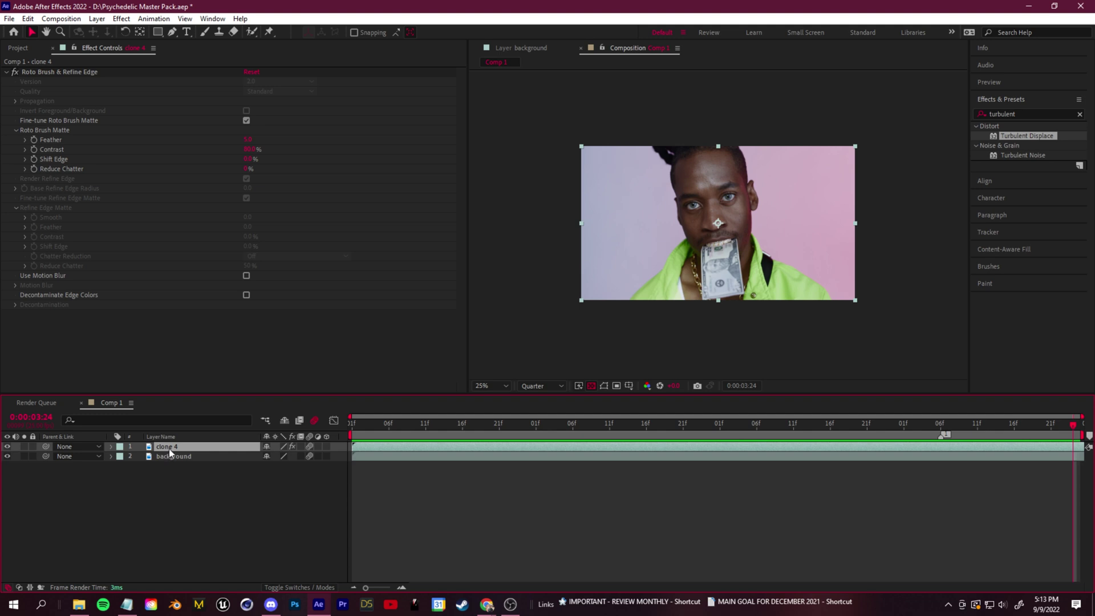
Step: Duplicate clone 4 and rename the lower copy "middle"
{"action": "key", "text": "ctrl+d"}
{"action": "right_click", "coordinate": [176, 455]}
{"action": "left_click", "coordinate": [203, 425]}
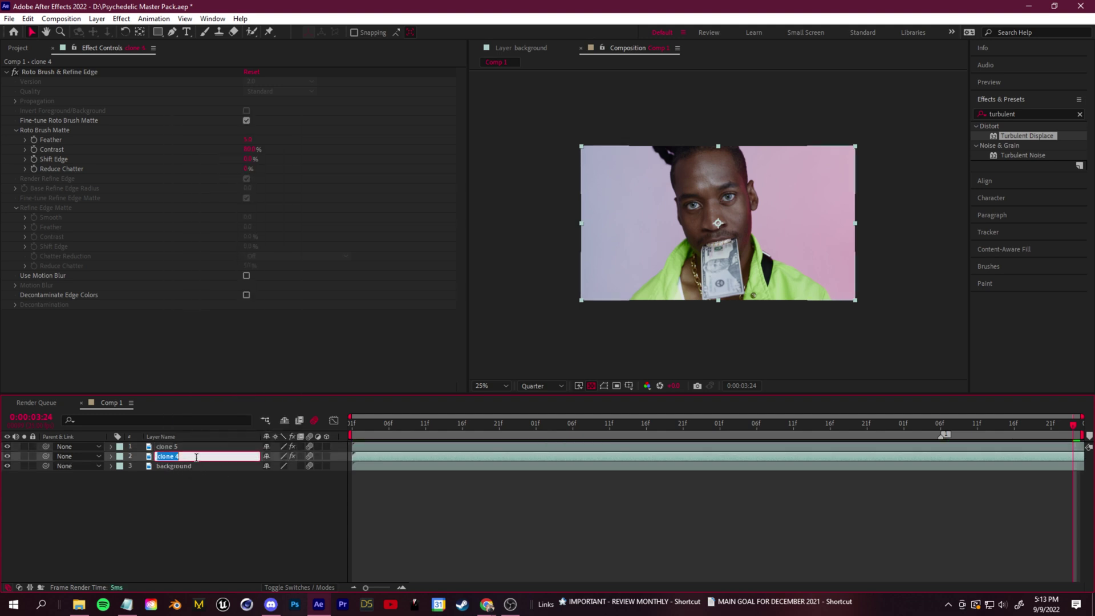
{"action": "type", "text": "middle"}
{"action": "key", "text": "Return"}
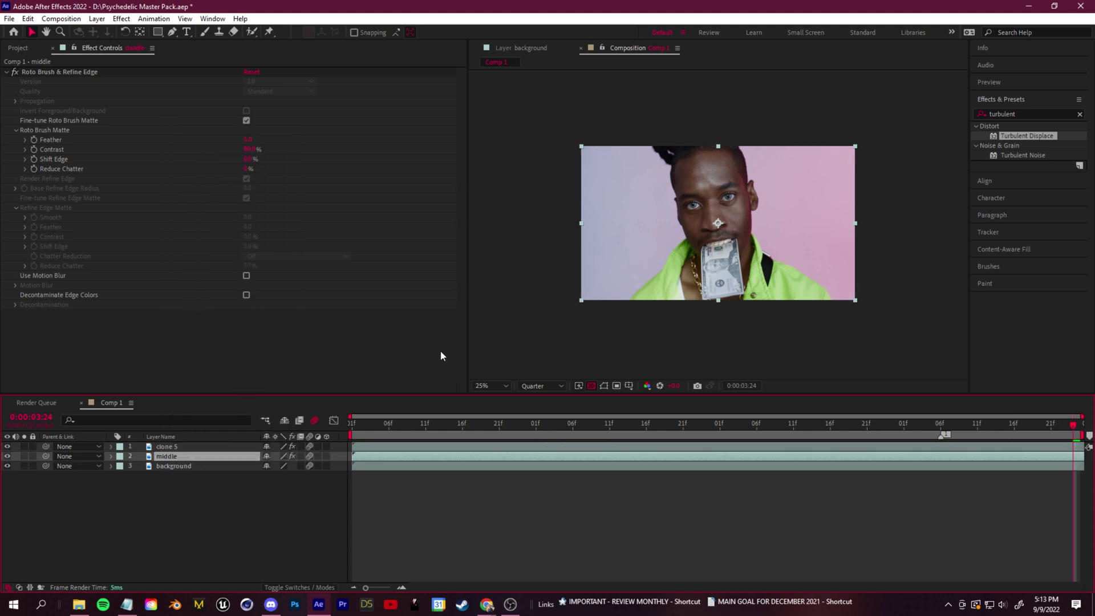
Step: Try Turbulent Displace with a strongly raised Amount on the middle layer to distort the clone behind the man
{"action": "left_click_drag", "start_coordinate": [1028, 147], "coordinate": [183, 456]}
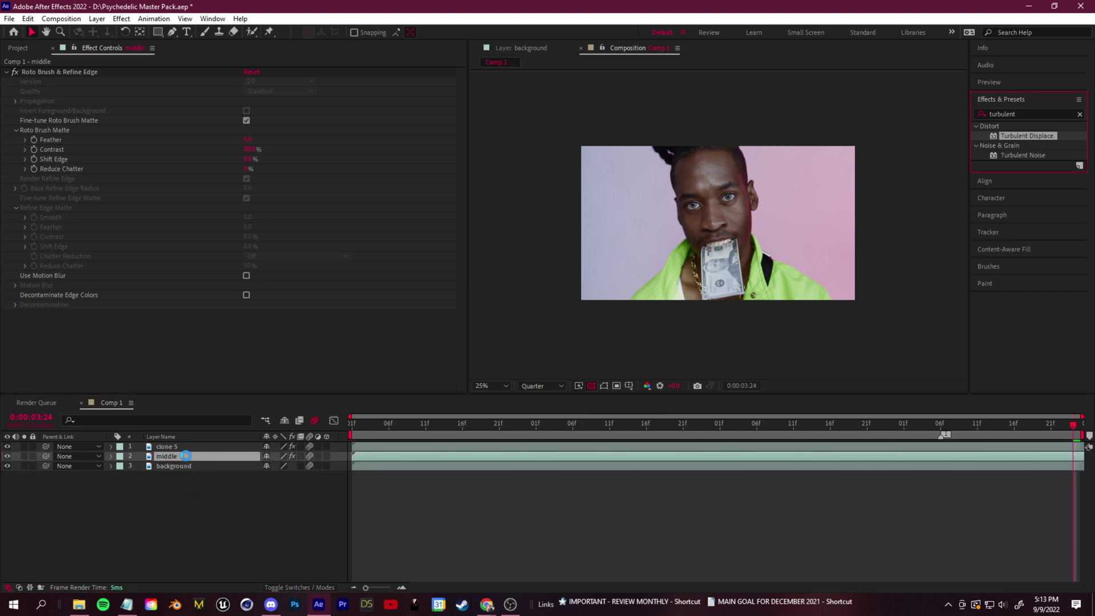
{"action": "left_click_drag", "start_coordinate": [250, 288], "coordinate": [517, 280]}
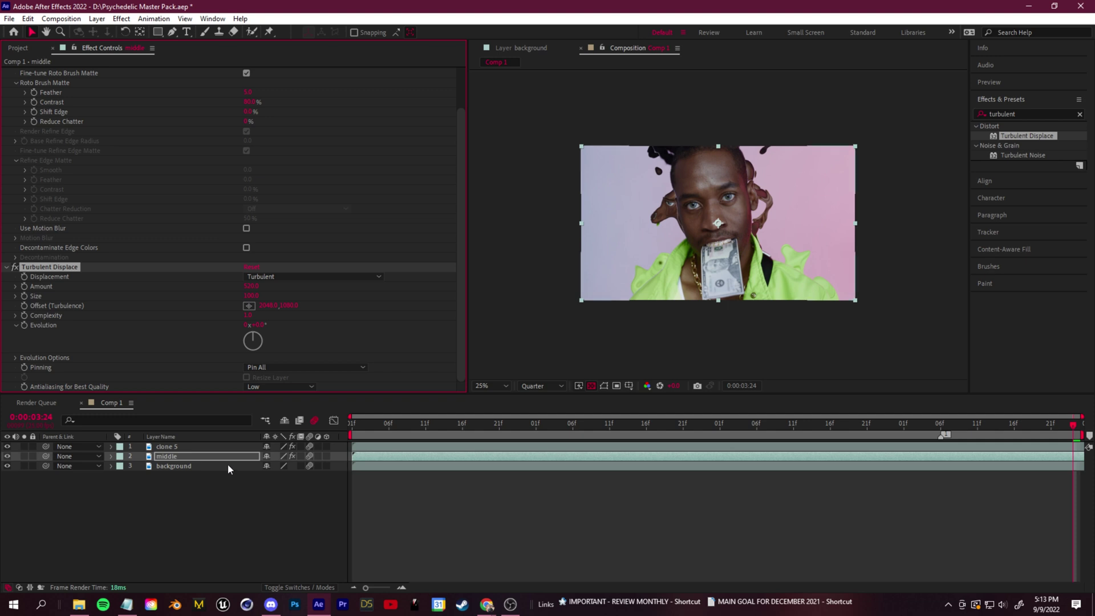
{"action": "left_click", "coordinate": [180, 463]}
{"action": "left_click", "coordinate": [180, 457]}
{"action": "left_click", "coordinate": [176, 447]}
{"action": "left_click_drag", "start_coordinate": [176, 458], "coordinate": [174, 458]}
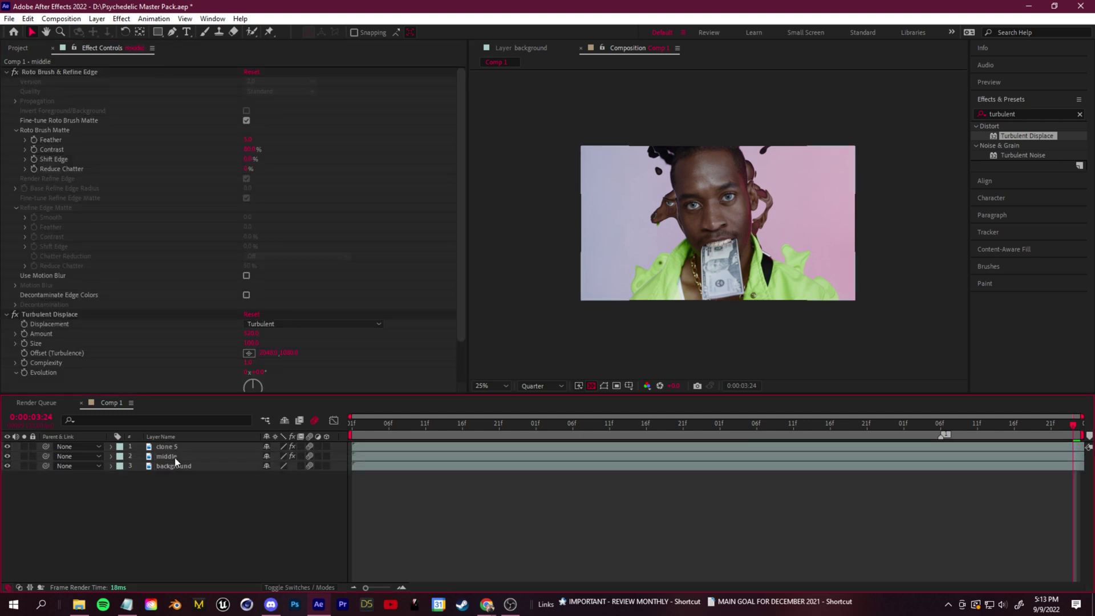
{"action": "left_click", "coordinate": [175, 457]}
{"action": "left_click", "coordinate": [178, 447]}
Step: Delete the Turbulent Displace effect from the middle layer
{"action": "left_click", "coordinate": [185, 457]}
{"action": "left_click", "coordinate": [51, 315]}
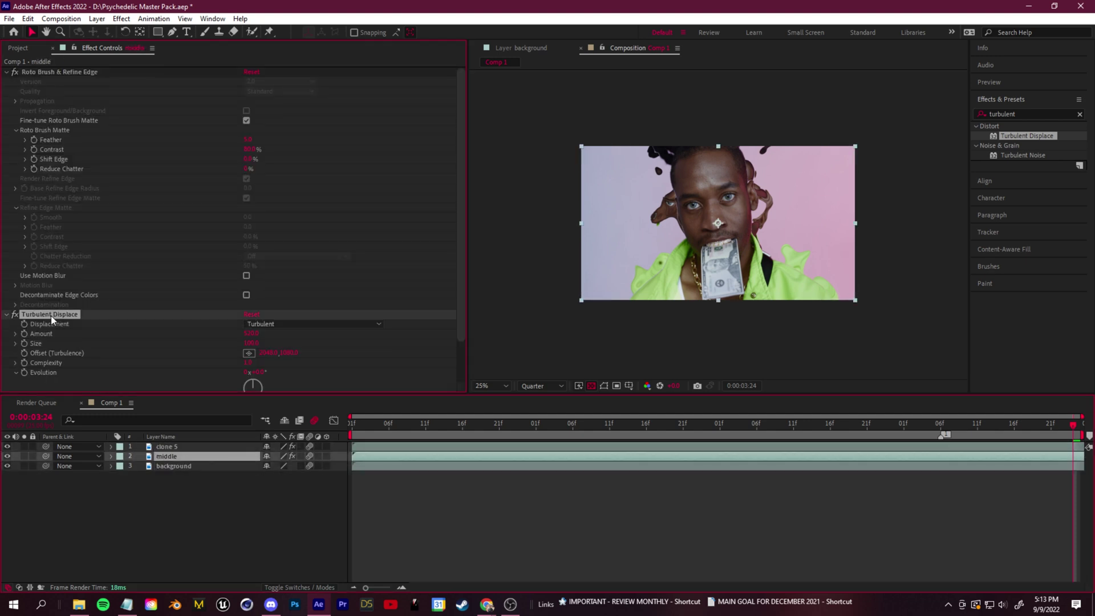
{"action": "key", "text": "Delete"}
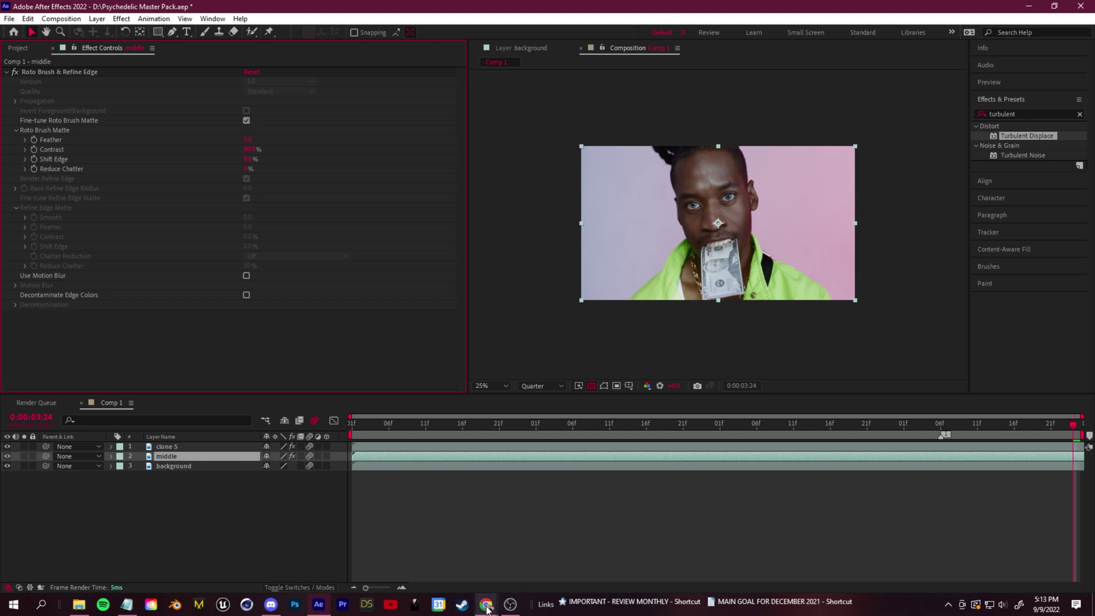
Step: Switch to Chrome, play a moment of the Cochise "Do It Again" video to study the rainbow outlines, and return to After Effects
{"action": "left_click", "coordinate": [487, 607]}
{"action": "left_click", "coordinate": [640, 561]}
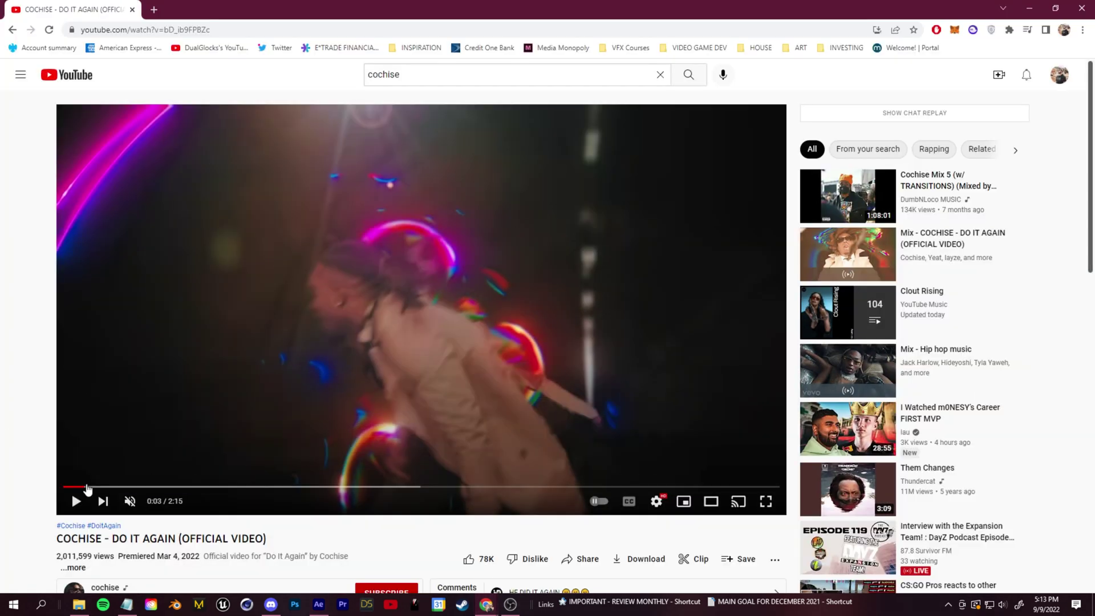
{"action": "left_click", "coordinate": [74, 501]}
{"action": "left_click", "coordinate": [74, 501]}
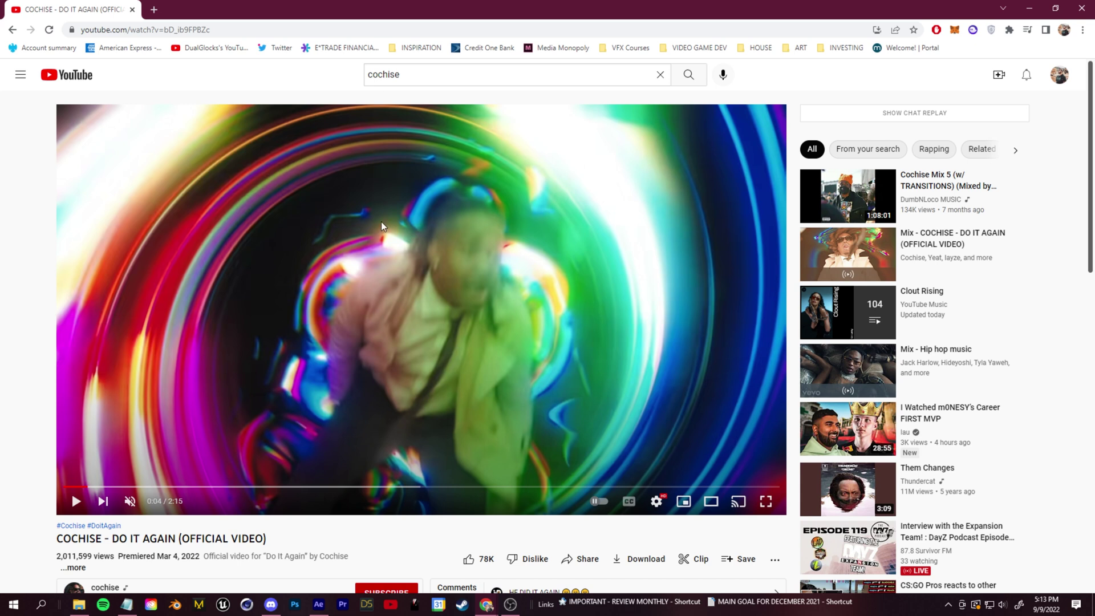
{"action": "left_click", "coordinate": [1029, 8]}
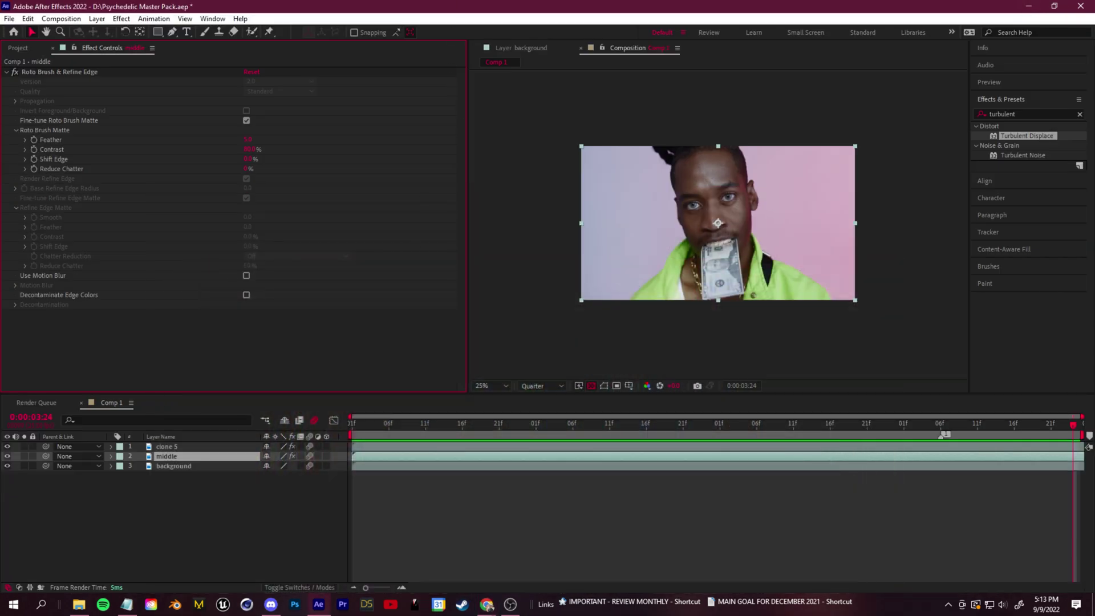
Step: Apply the Colorama effect to the middle layer and hide clone 5 to expose it
{"action": "left_click", "coordinate": [157, 457]}
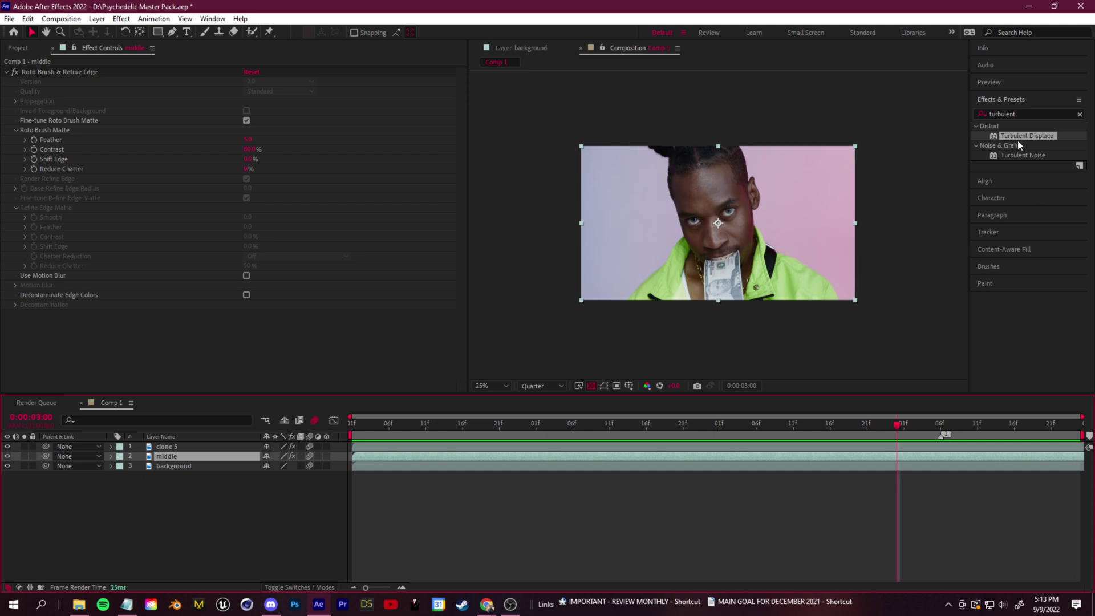
{"action": "left_click", "coordinate": [1027, 114]}
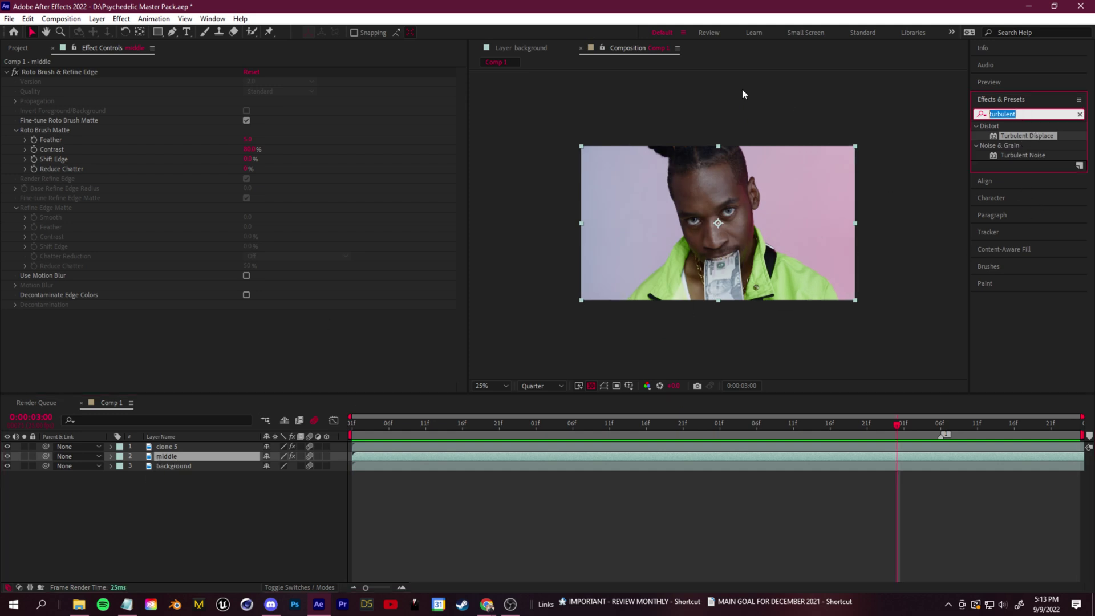
{"action": "type", "text": "colorama"}
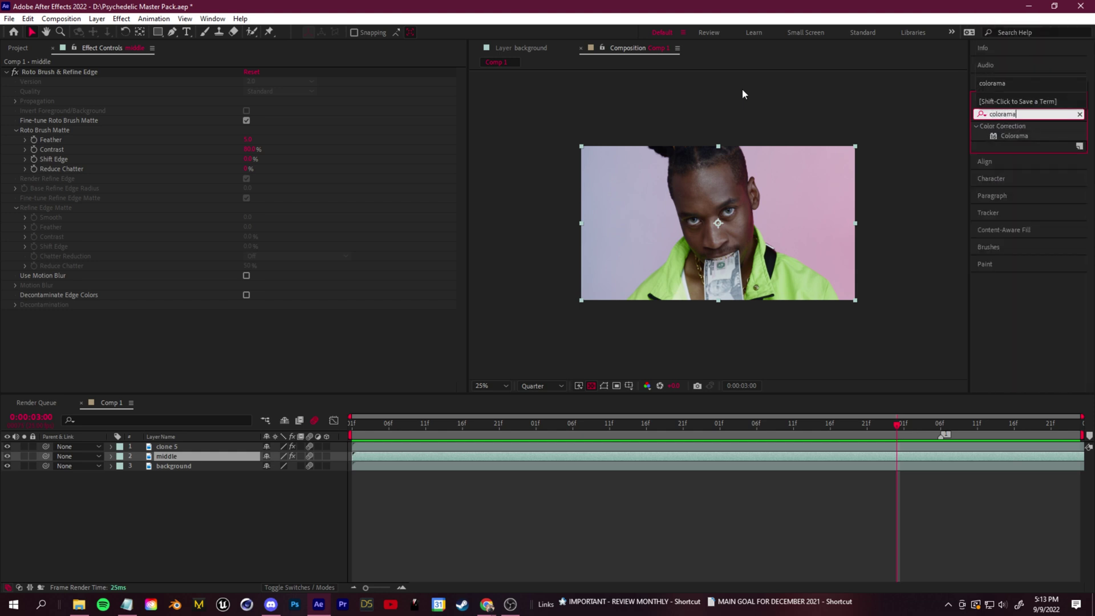
{"action": "left_click_drag", "start_coordinate": [1007, 136], "coordinate": [199, 456]}
{"action": "left_click", "coordinate": [171, 447]}
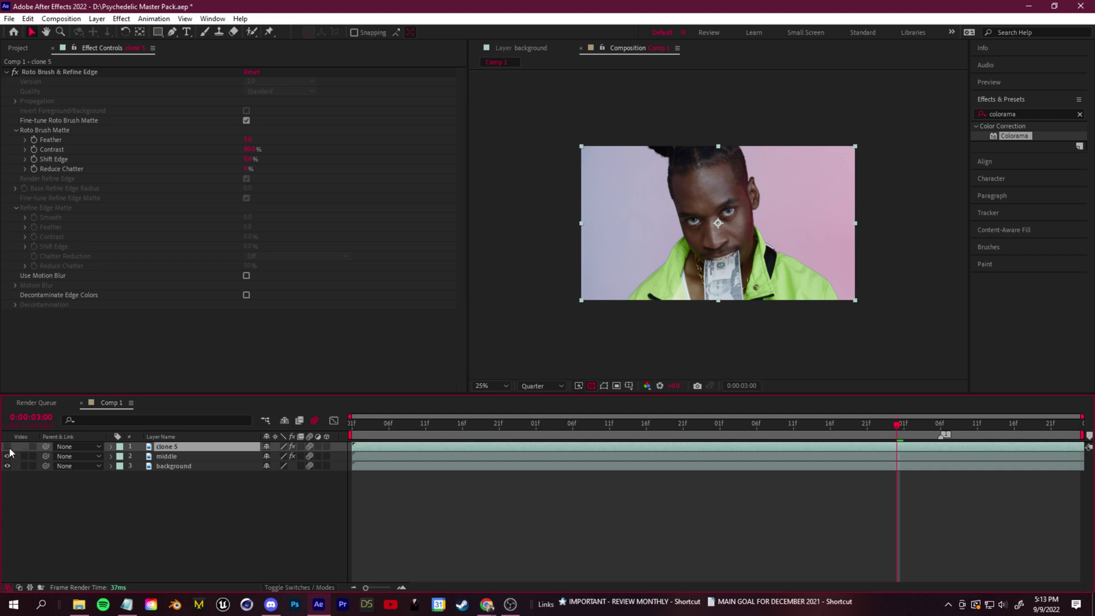
{"action": "left_click", "coordinate": [8, 447]}
{"action": "left_click", "coordinate": [221, 456]}
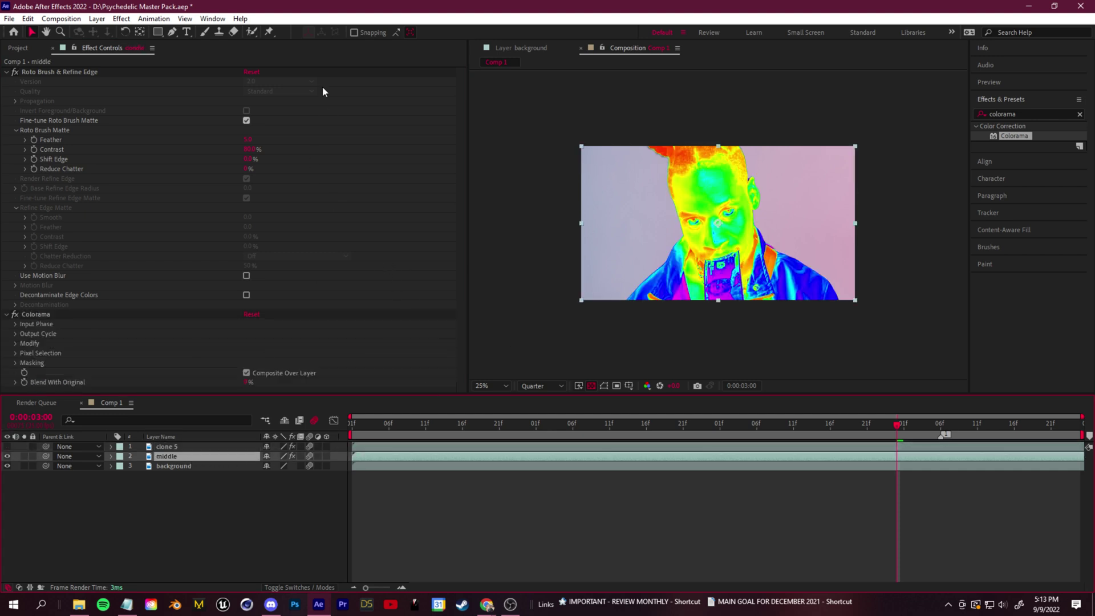
Step: Set the preset palette of Colorama's Output Cycle to Hue Cycle on the middle layer
{"action": "left_click", "coordinate": [15, 334]}
{"action": "scroll", "coordinate": [180, 354], "scroll_direction": "down", "scroll_amount": 5}
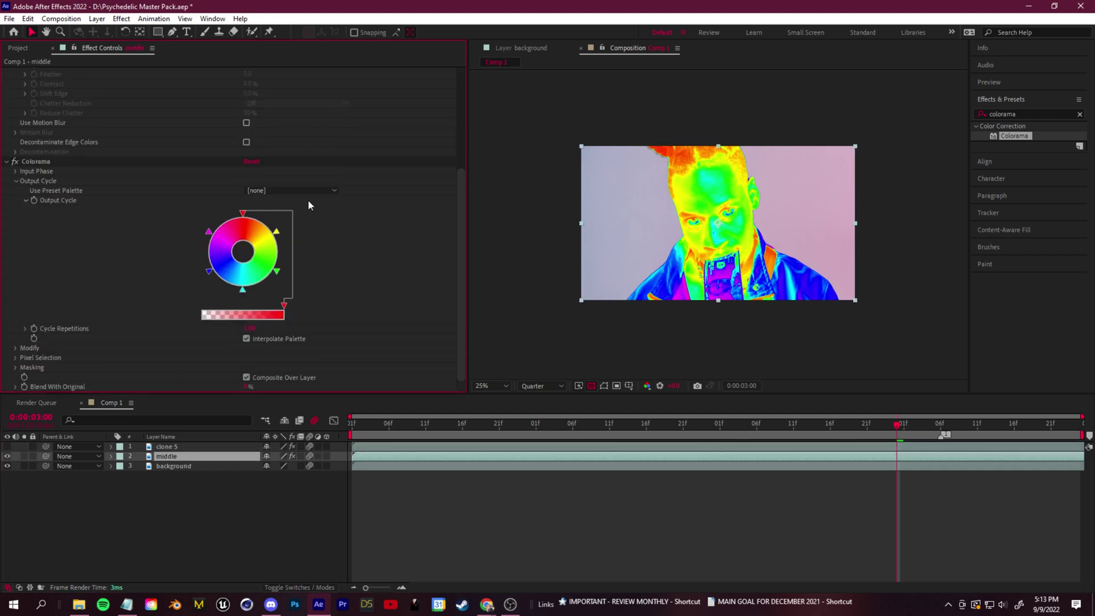
{"action": "left_click", "coordinate": [306, 220]}
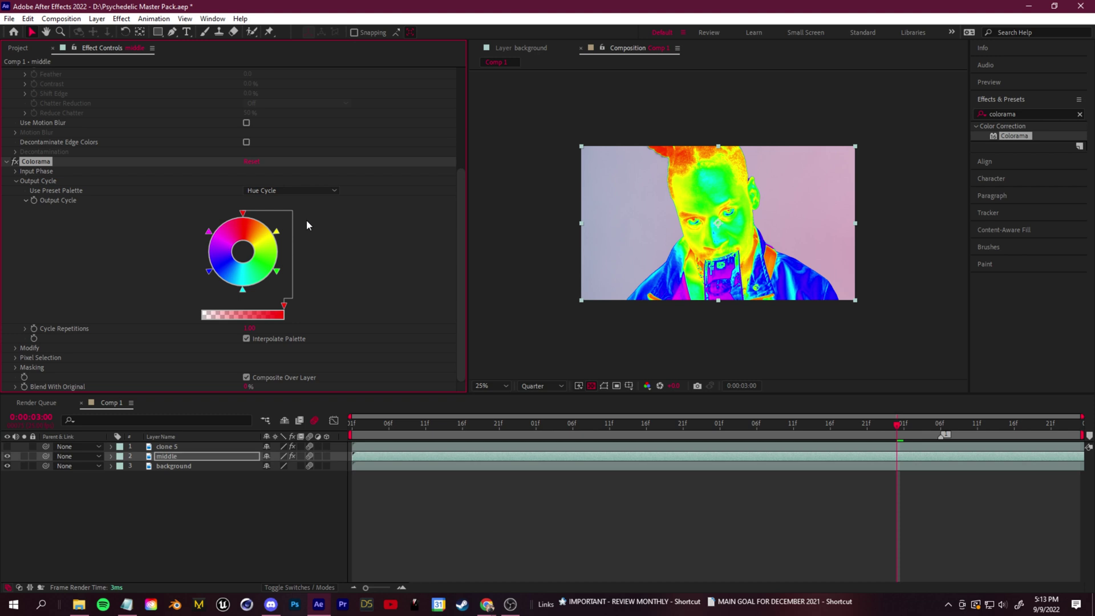
Step: Try the RGB and Solarize Red palettes, settle on Fire And Smoke for the middle layer's Colorama output cycle, and scrub to check it
{"action": "left_click", "coordinate": [331, 192]}
{"action": "left_click", "coordinate": [345, 254]}
{"action": "left_click", "coordinate": [312, 192]}
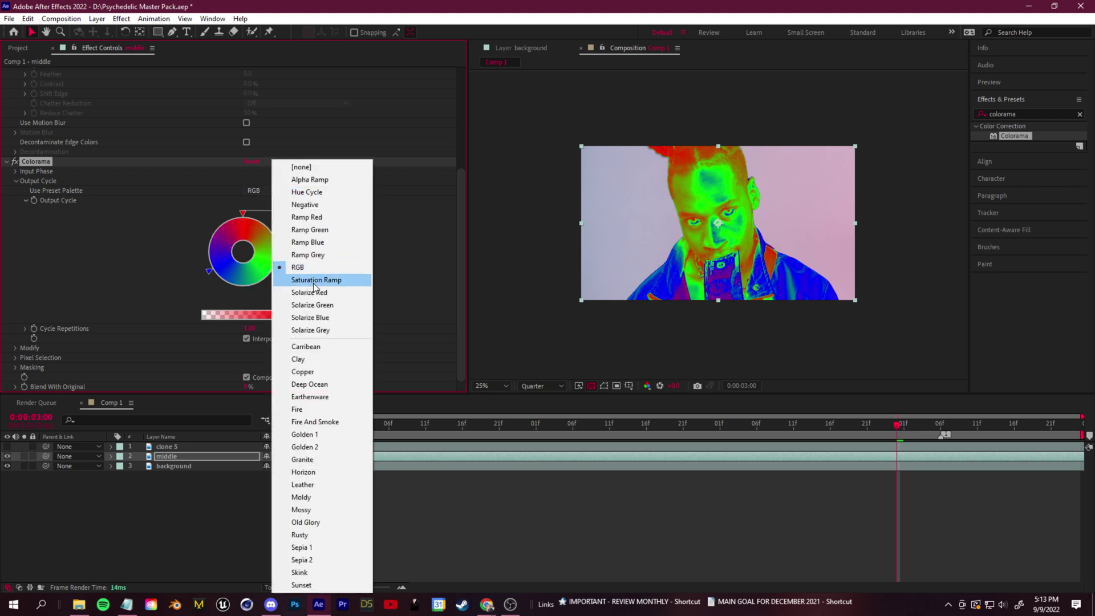
{"action": "left_click", "coordinate": [323, 282]}
{"action": "left_click", "coordinate": [279, 191]}
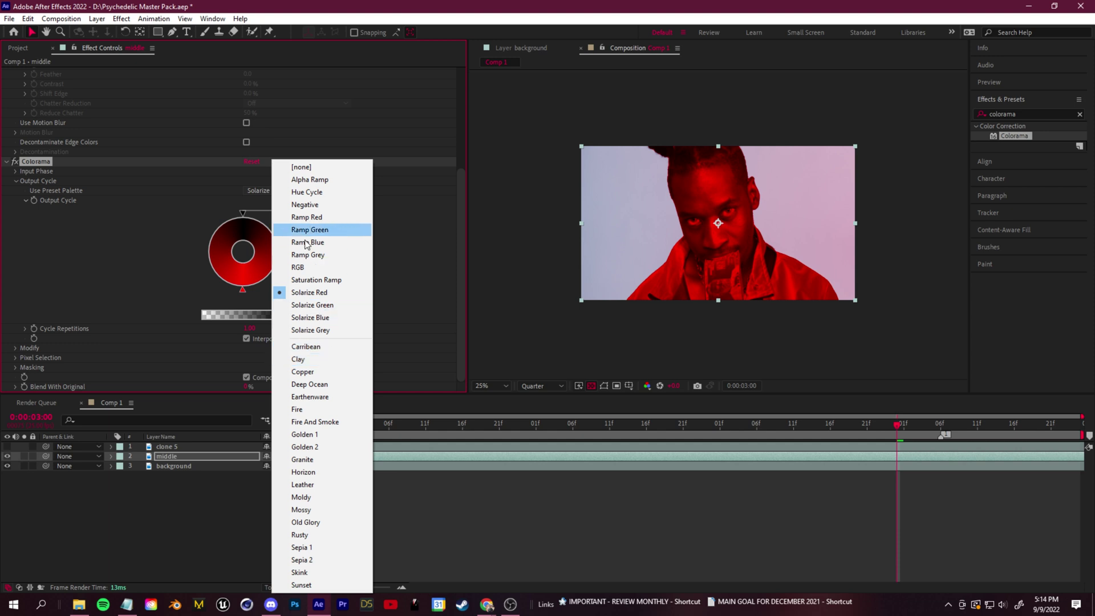
{"action": "left_click", "coordinate": [336, 425]}
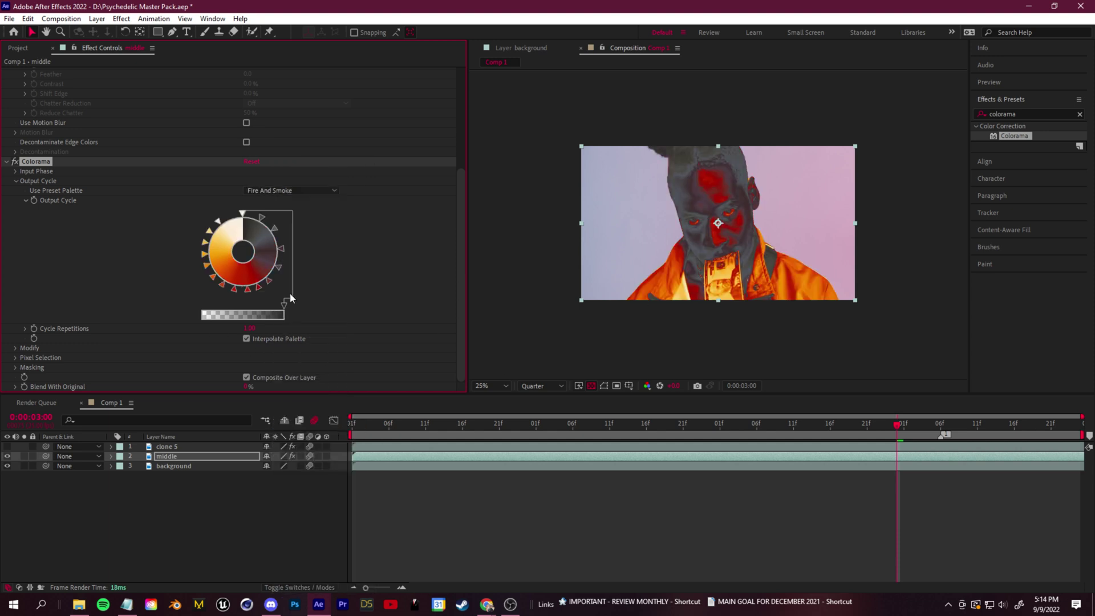
{"action": "left_click_drag", "start_coordinate": [283, 309], "coordinate": [357, 327]}
{"action": "mouse_move", "coordinate": [897, 425]}
{"action": "left_mouse_down"}
{"action": "mouse_move", "coordinate": [601, 431]}
{"action": "mouse_move", "coordinate": [905, 409]}
{"action": "left_mouse_up"}
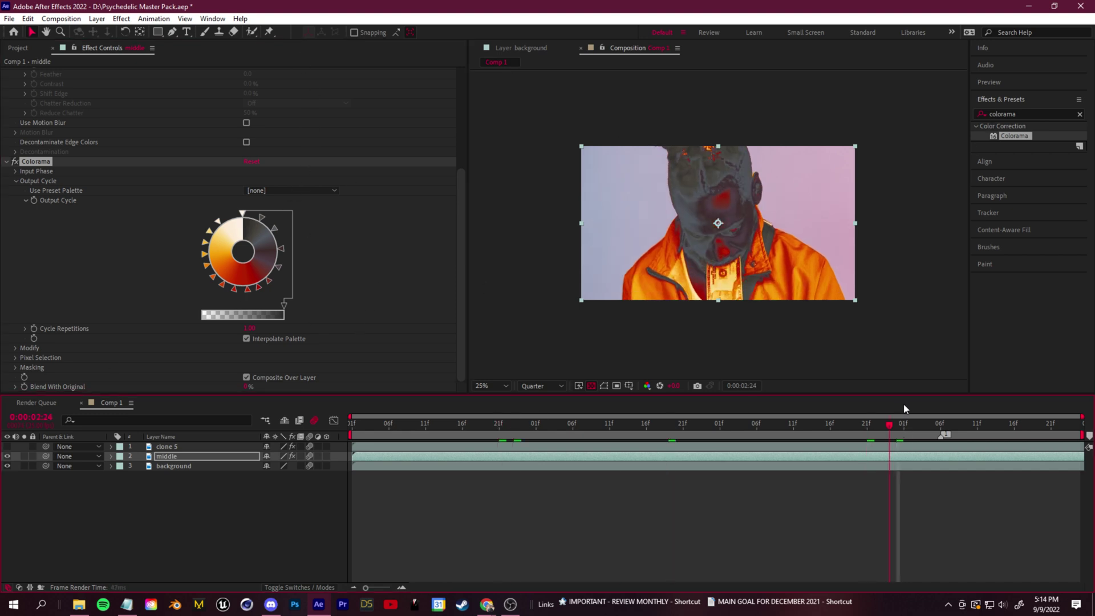
Step: Apply the Turbulent Displace effect to the middle layer and increase its Amount
{"action": "left_click_drag", "start_coordinate": [1022, 112], "coordinate": [947, 128]}
{"action": "type", "text": "tuy"}
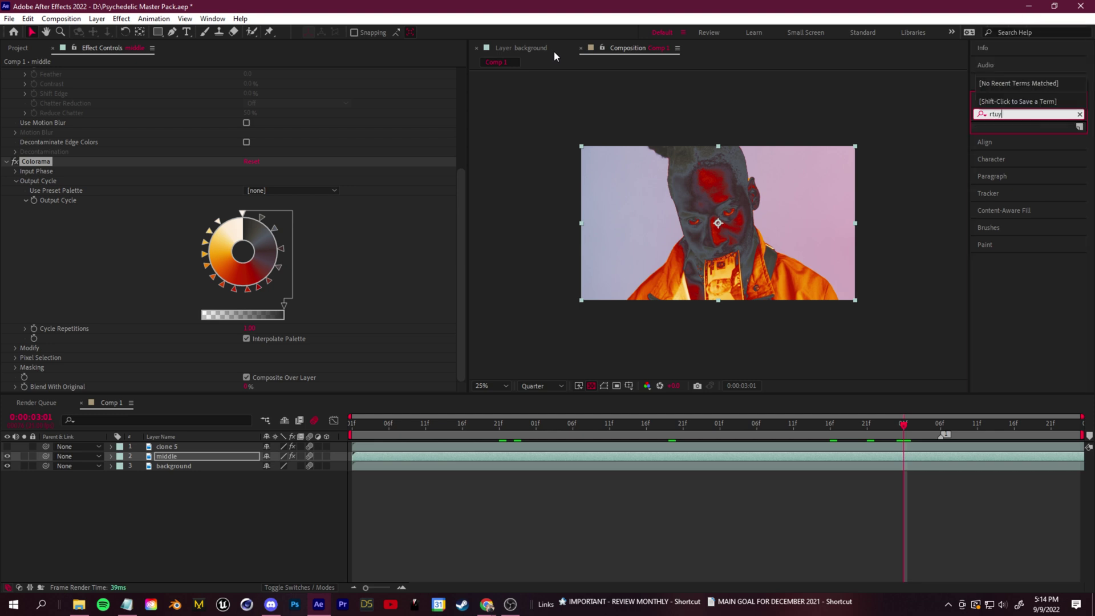
{"action": "left_click", "coordinate": [992, 21]}
{"action": "left_click_drag", "start_coordinate": [1027, 135], "coordinate": [203, 457]}
{"action": "mouse_move", "coordinate": [249, 286]}
{"action": "left_mouse_down"}
{"action": "mouse_move", "coordinate": [250, 296]}
{"action": "mouse_move", "coordinate": [267, 285]}
{"action": "left_mouse_up"}
Step: Show clone 5 and preview the displaced middle layer behind it
{"action": "left_click", "coordinate": [8, 446]}
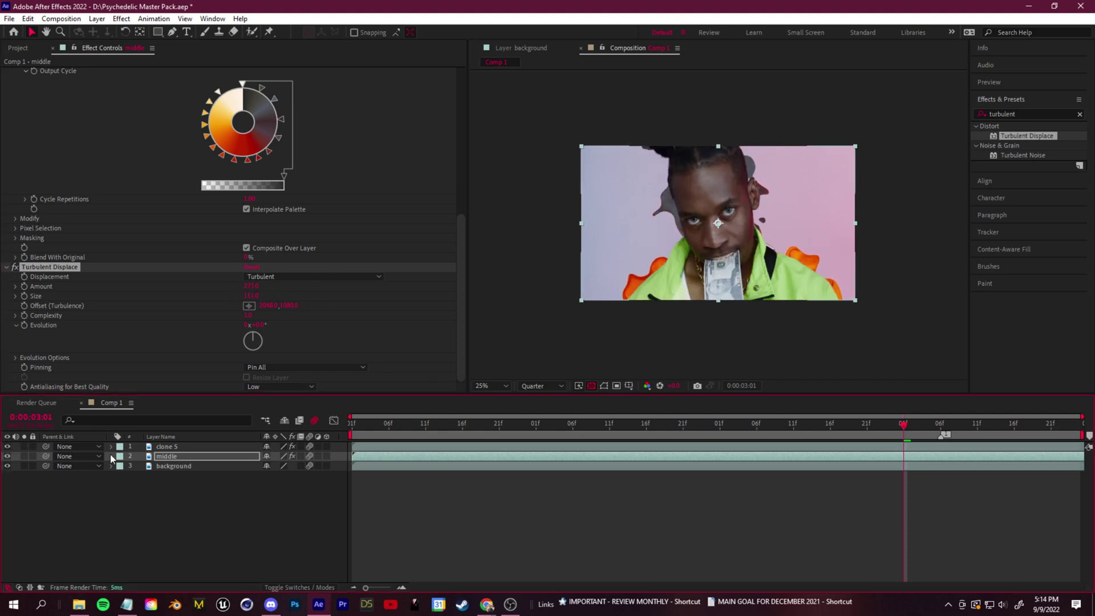
{"action": "key", "text": "space"}
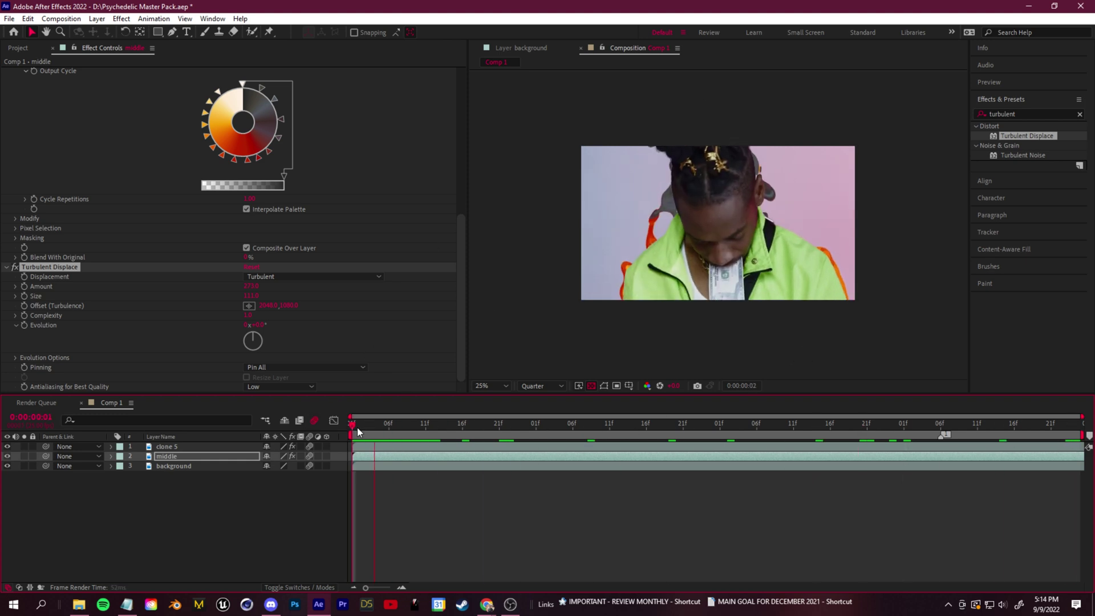
{"action": "key", "text": "space"}
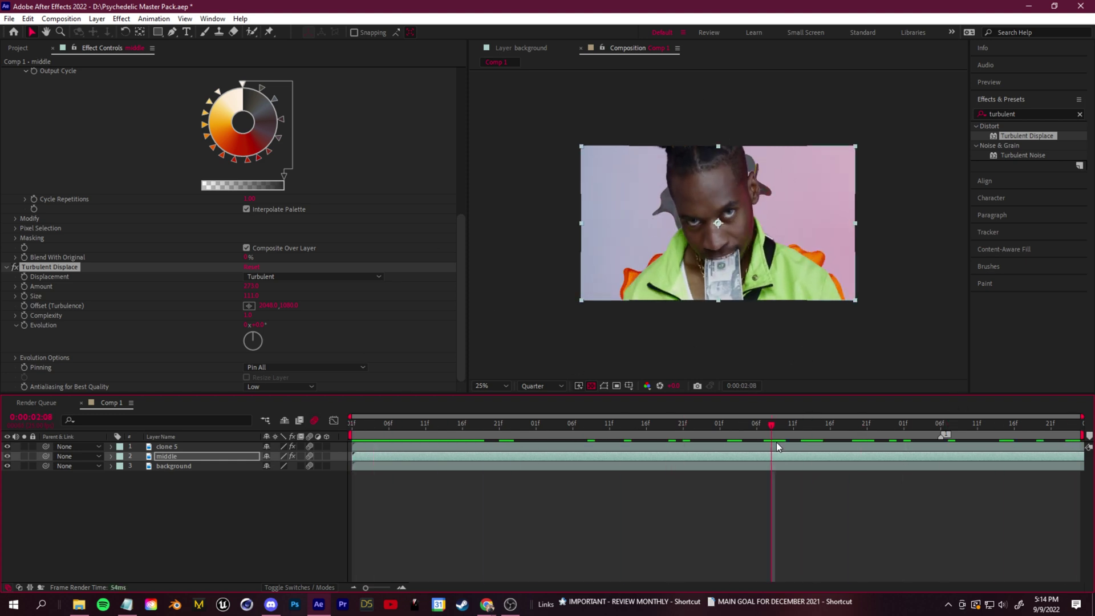
{"action": "left_click_drag", "start_coordinate": [771, 425], "coordinate": [632, 425]}
Step: Apply the Transform effect to the middle layer with a Scale of 200 and preview the result
{"action": "left_click", "coordinate": [169, 457]}
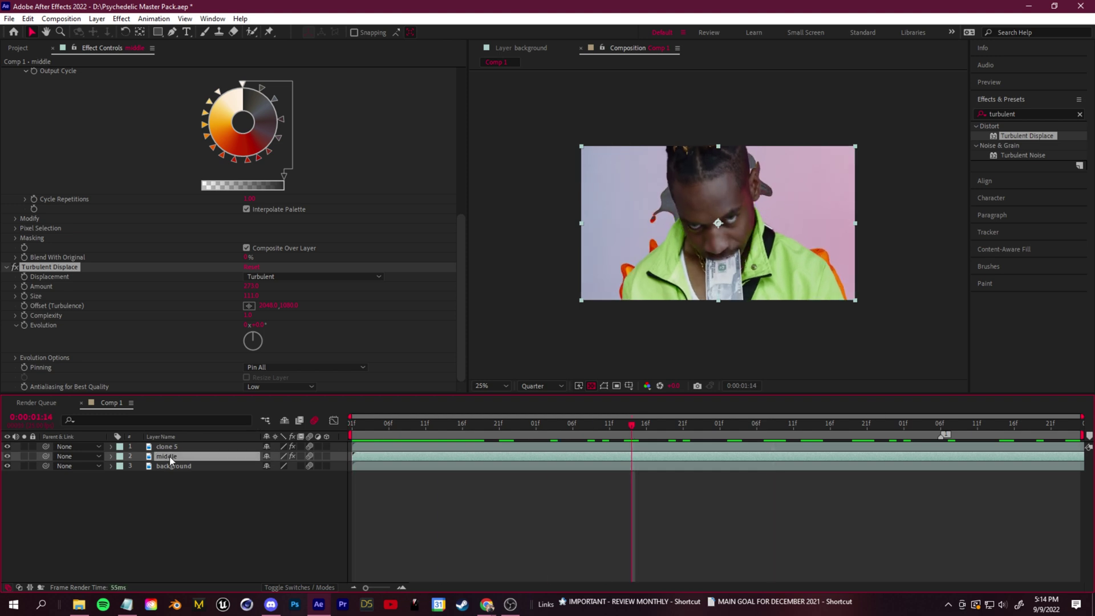
{"action": "left_click", "coordinate": [1029, 113]}
{"action": "type", "text": "transform"}
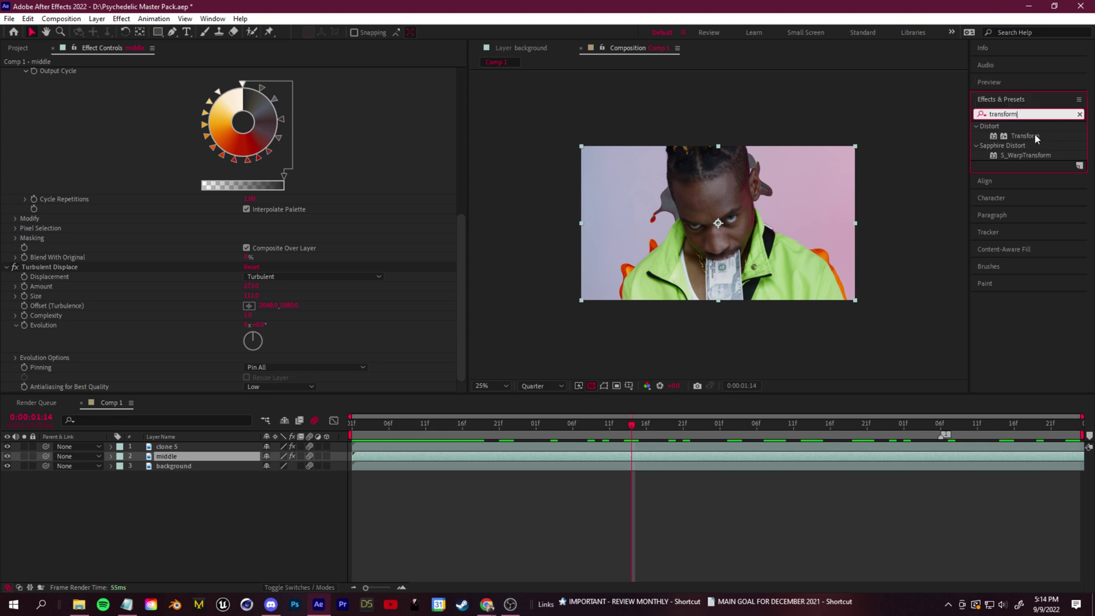
{"action": "left_click_drag", "start_coordinate": [1035, 134], "coordinate": [226, 456]}
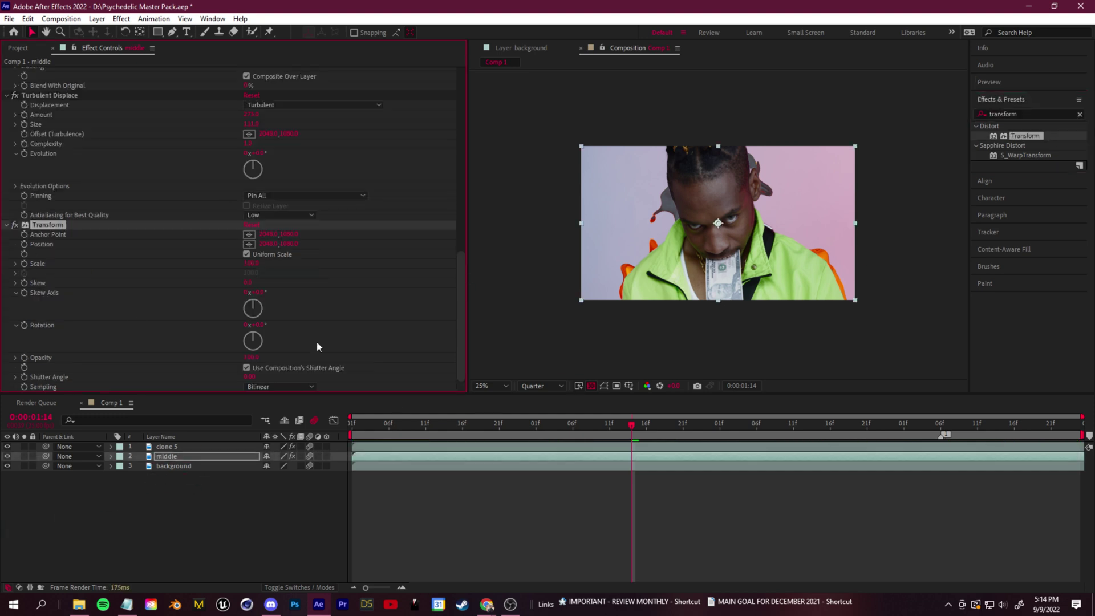
{"action": "left_click", "coordinate": [251, 263]}
{"action": "type", "text": "200"}
{"action": "key", "text": "Return"}
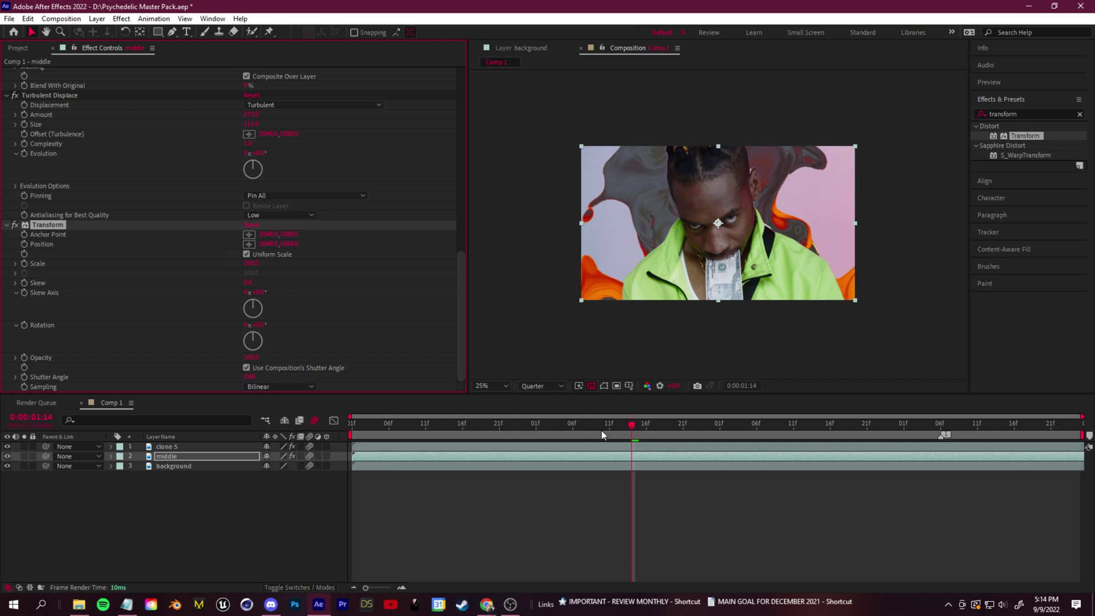
{"action": "key", "text": "space"}
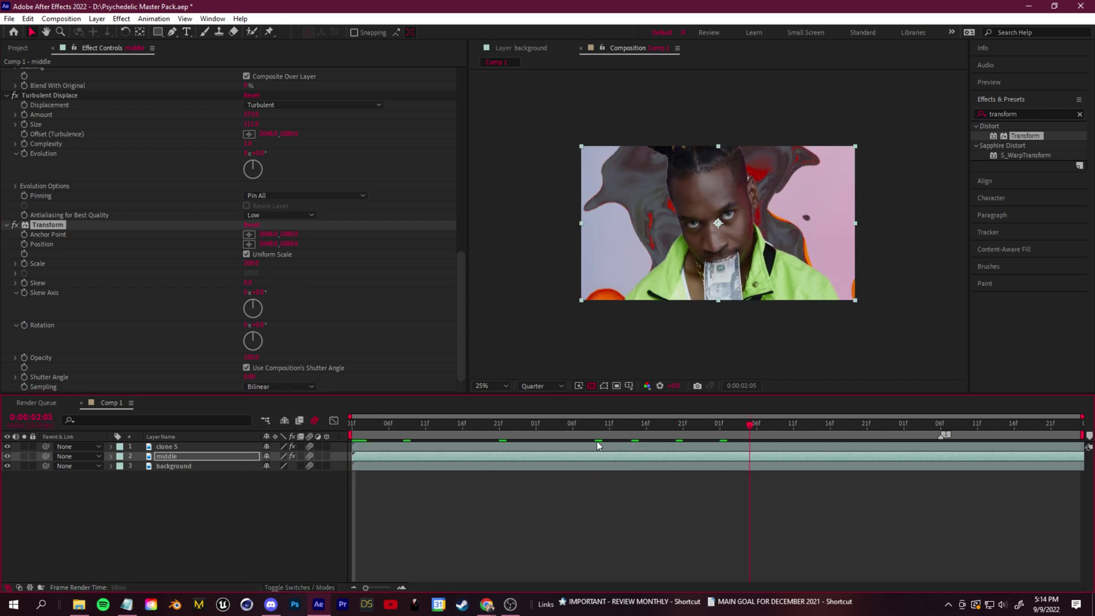
Step: Apply the CC Lens effect to the middle layer and enlarge its Size until the distortion fills the frame
{"action": "key", "text": "ctrl+5"}
{"action": "type", "text": "cc lens"}
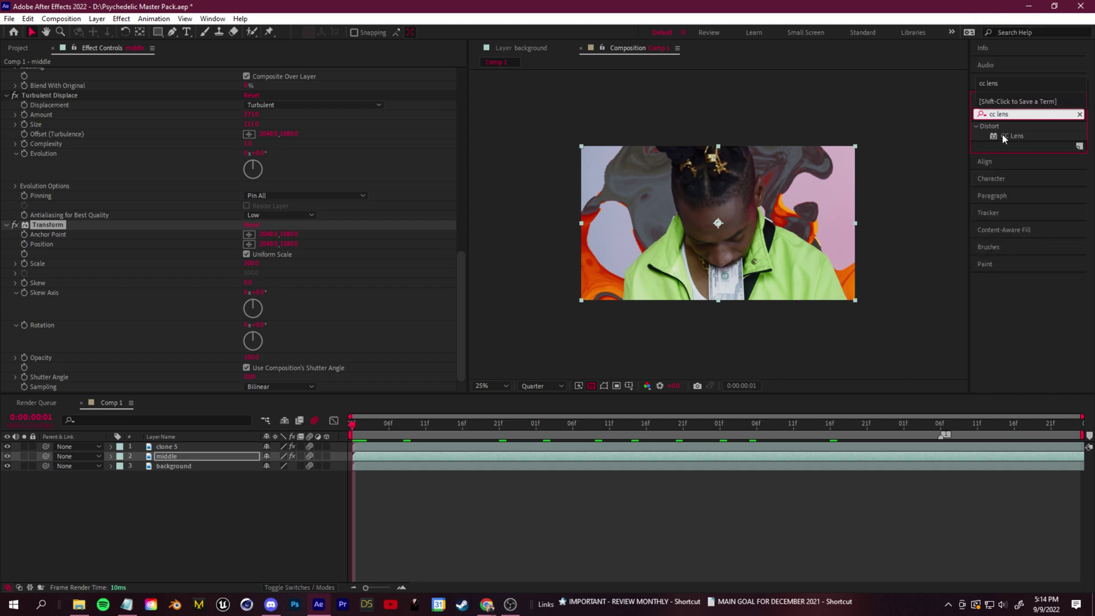
{"action": "left_click_drag", "start_coordinate": [1002, 134], "coordinate": [190, 457]}
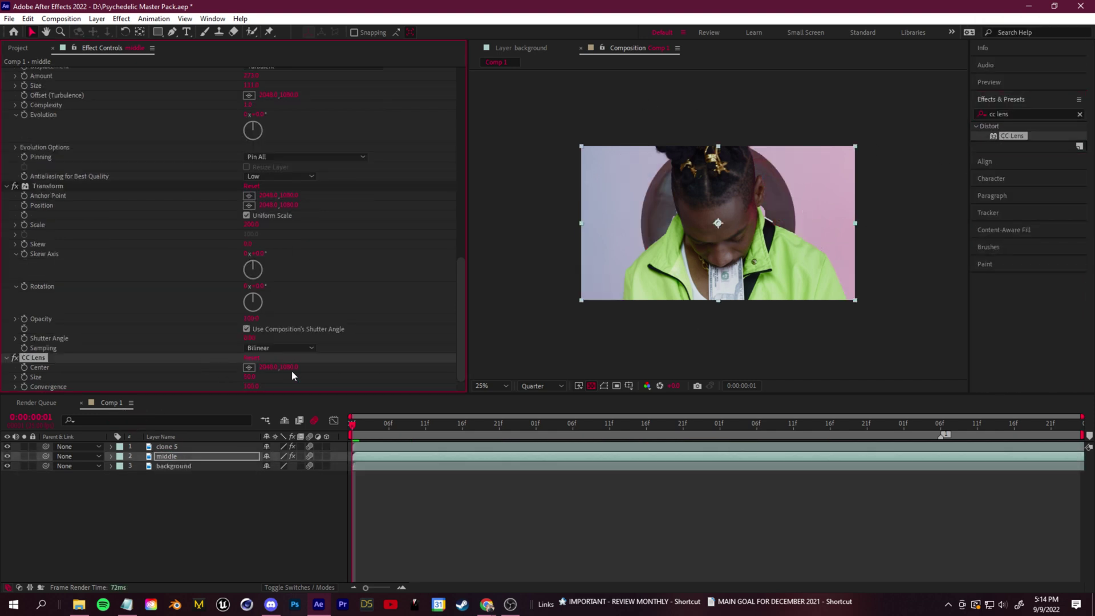
{"action": "left_click_drag", "start_coordinate": [253, 378], "coordinate": [402, 383]}
{"action": "left_click_drag", "start_coordinate": [250, 381], "coordinate": [245, 381]}
{"action": "left_click_drag", "start_coordinate": [352, 425], "coordinate": [355, 481]}
Step: Apply the Twirl effect to the middle layer and hide clone 5 to expose it
{"action": "left_click", "coordinate": [1033, 114]}
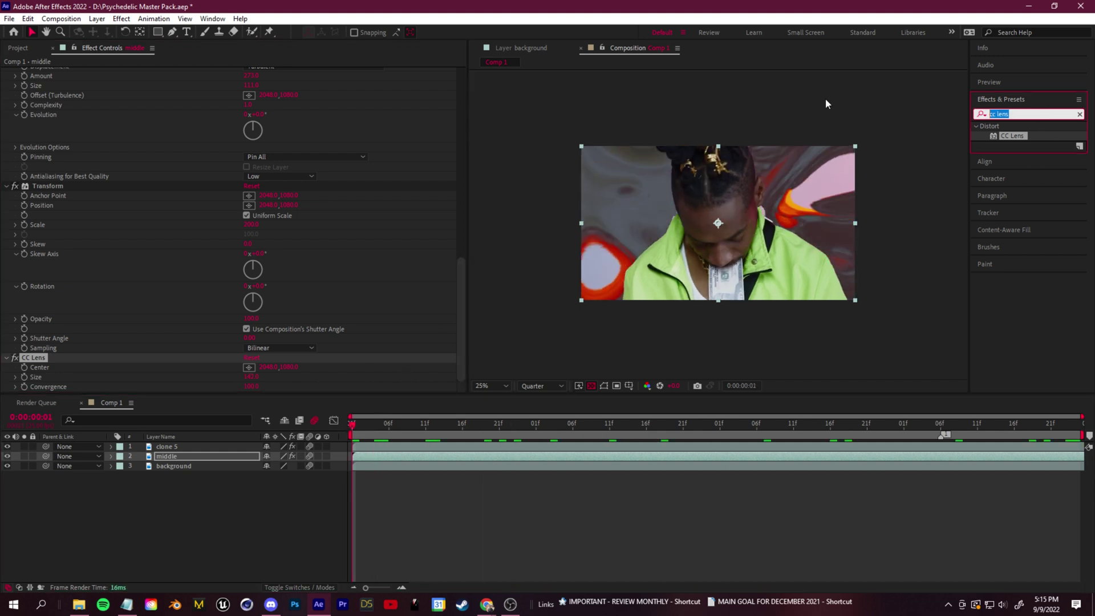
{"action": "type", "text": "twirl"}
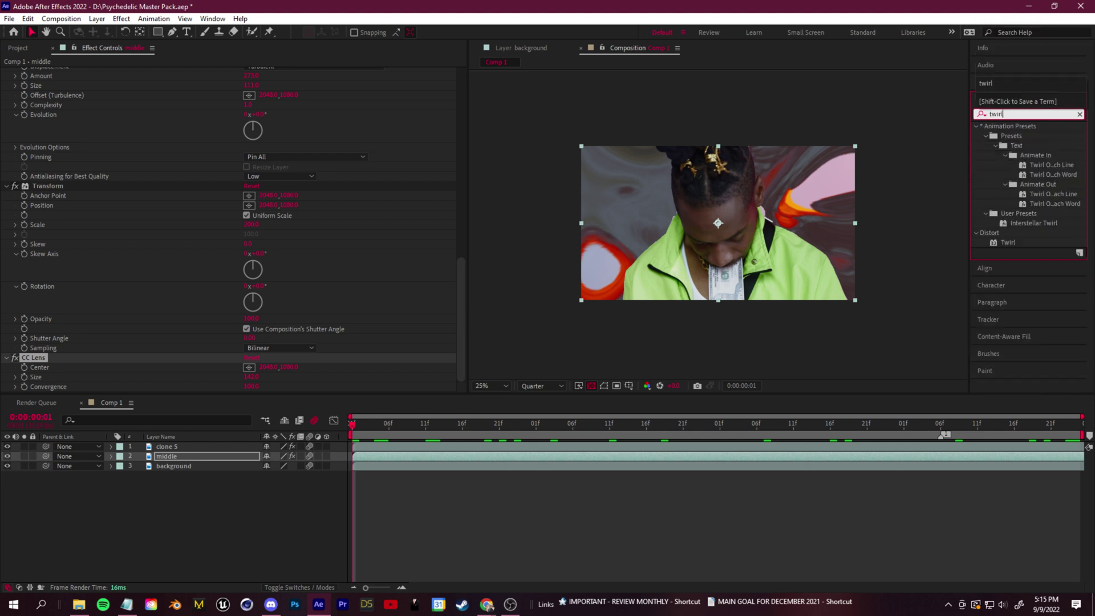
{"action": "left_click_drag", "start_coordinate": [1007, 242], "coordinate": [483, 289]}
{"action": "left_click", "coordinate": [114, 496]}
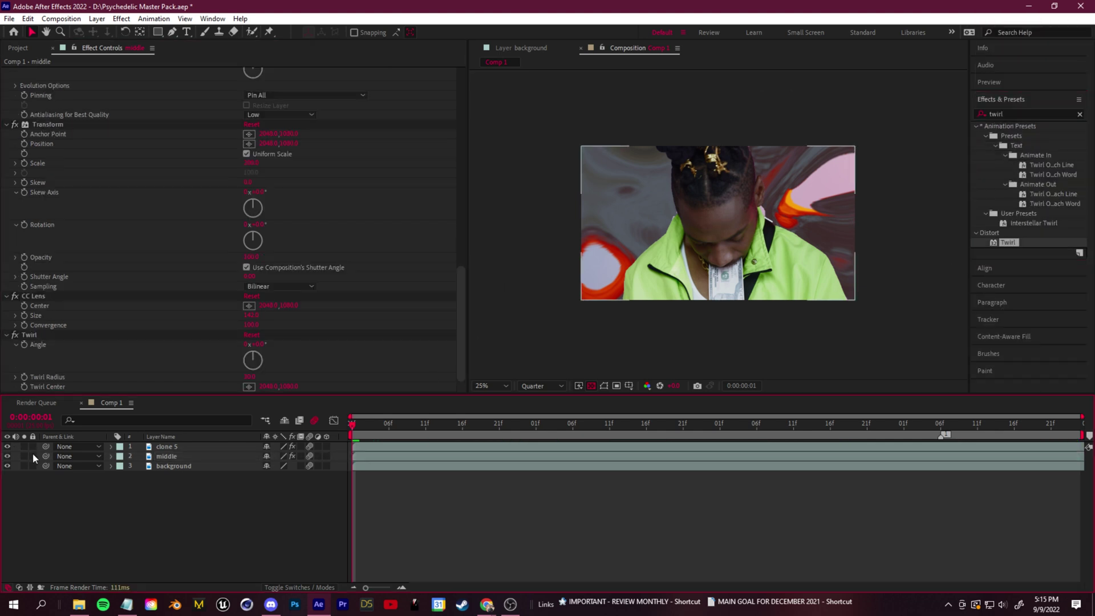
{"action": "left_click", "coordinate": [7, 447]}
{"action": "left_click", "coordinate": [245, 459]}
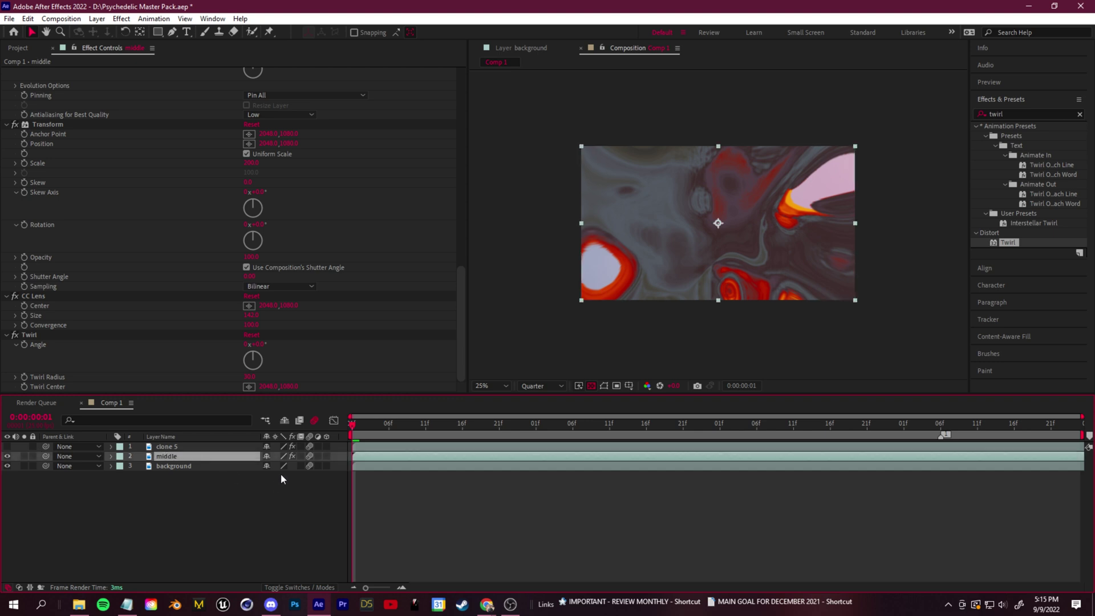
Step: Try out different Twirl settings on the middle layer and set the Twirl Angle to 0°
{"action": "left_click_drag", "start_coordinate": [255, 363], "coordinate": [332, 359]}
{"action": "key", "text": "shift+Tab"}
{"action": "left_click_drag", "start_coordinate": [251, 363], "coordinate": [260, 341]}
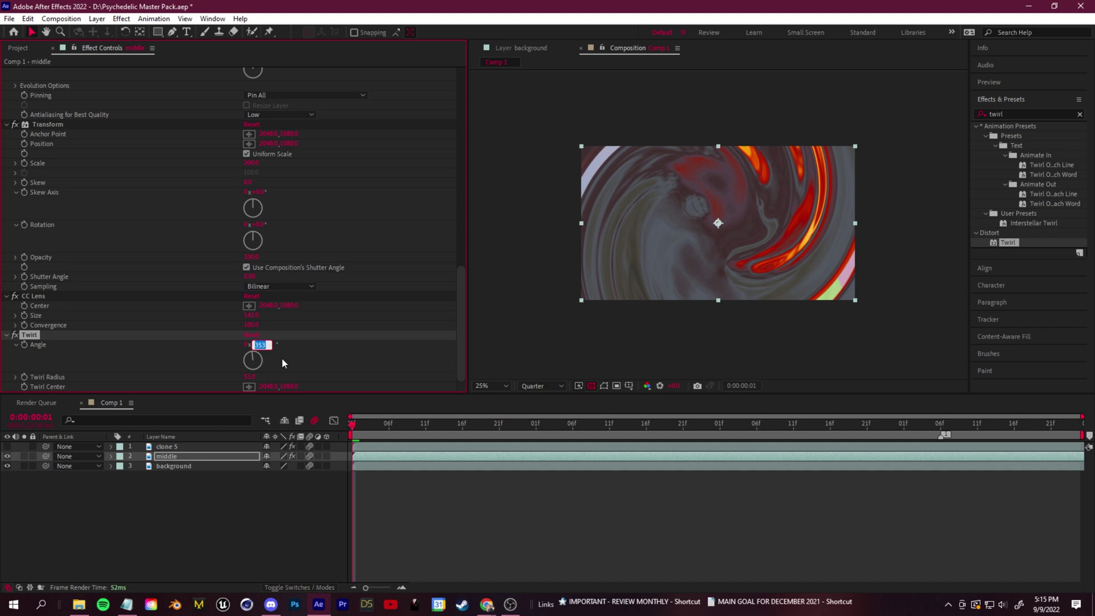
{"action": "type", "text": "0"}
{"action": "key", "text": "Return"}
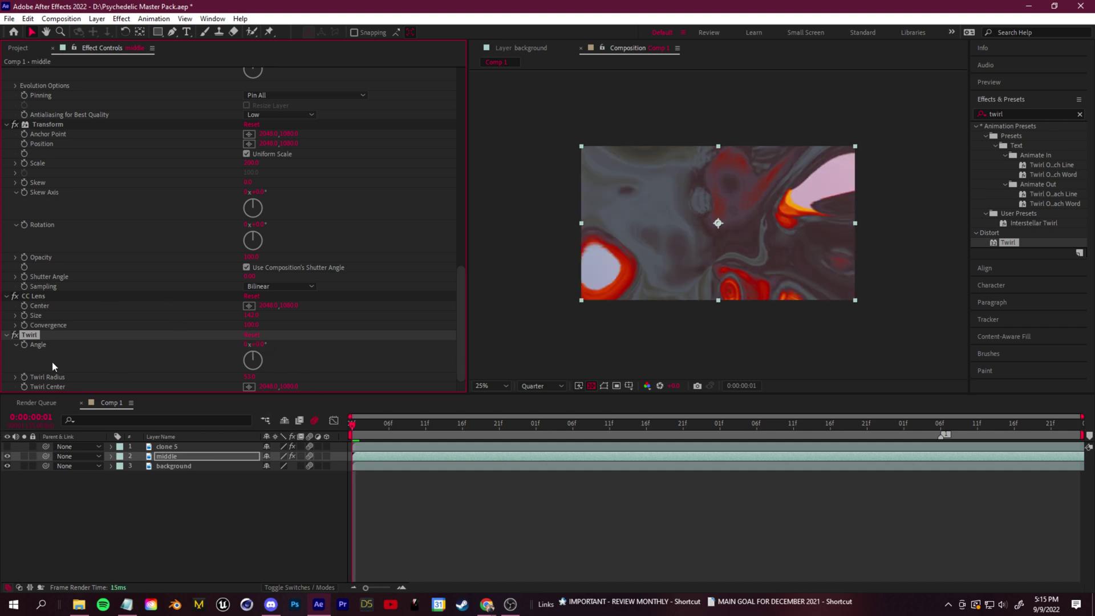
{"action": "left_click_drag", "start_coordinate": [354, 425], "coordinate": [307, 443]}
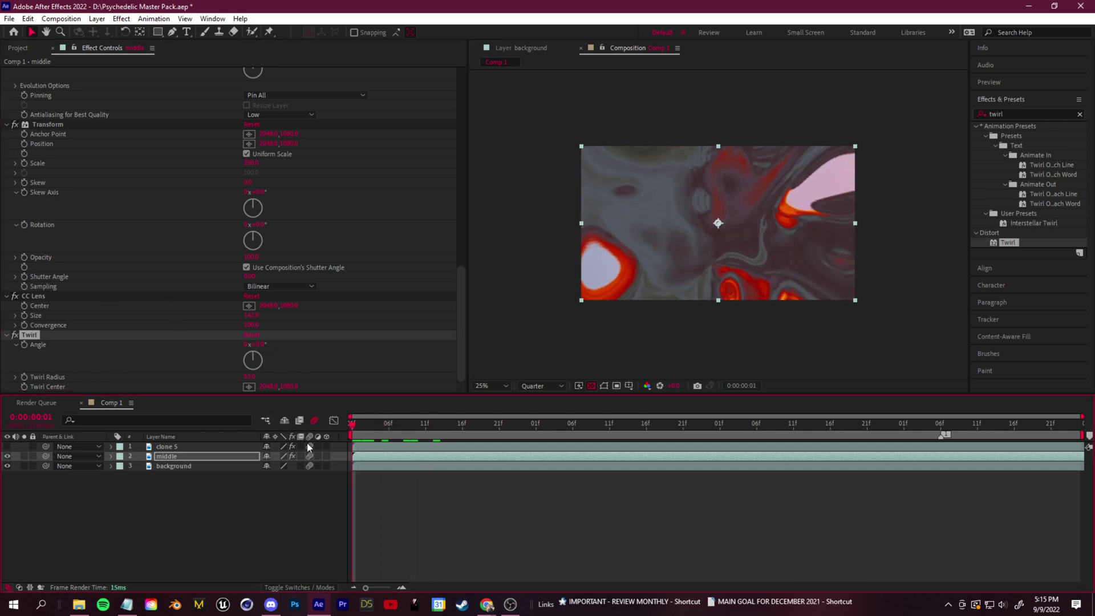
Step: Keyframe the Twirl settings at the first frame, increase the Angle and Twirl Radius at 0:00:03:24, and preview with clone 5 shown
{"action": "left_click", "coordinate": [25, 344]}
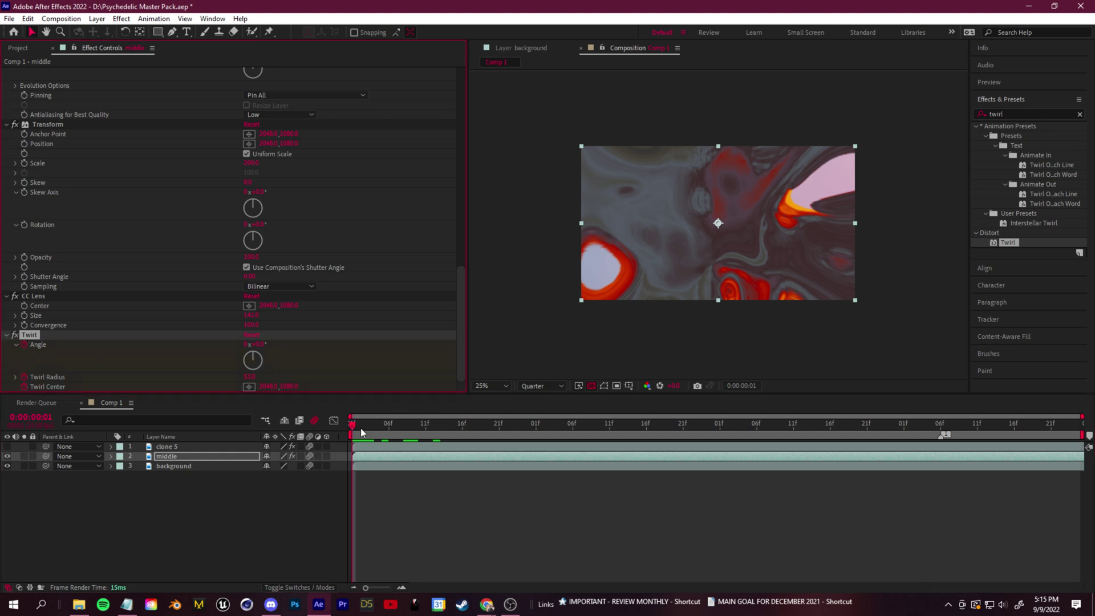
{"action": "left_click_drag", "start_coordinate": [361, 428], "coordinate": [1056, 464]}
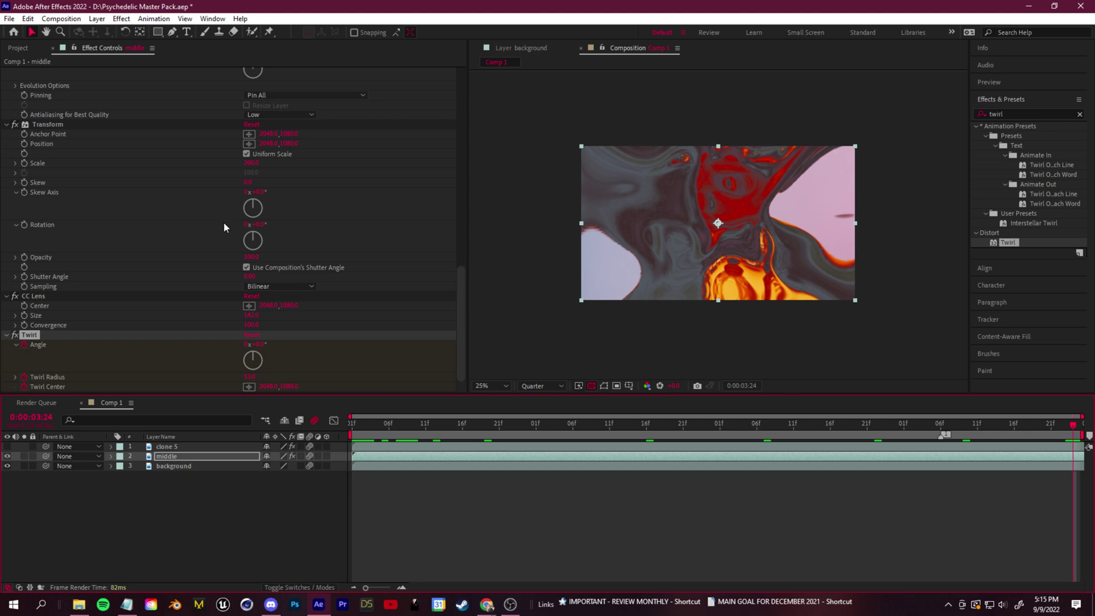
{"action": "mouse_move", "coordinate": [254, 358]}
{"action": "left_mouse_down"}
{"action": "mouse_move", "coordinate": [277, 372]}
{"action": "mouse_move", "coordinate": [227, 350]}
{"action": "mouse_move", "coordinate": [293, 338]}
{"action": "mouse_move", "coordinate": [265, 365]}
{"action": "left_mouse_up"}
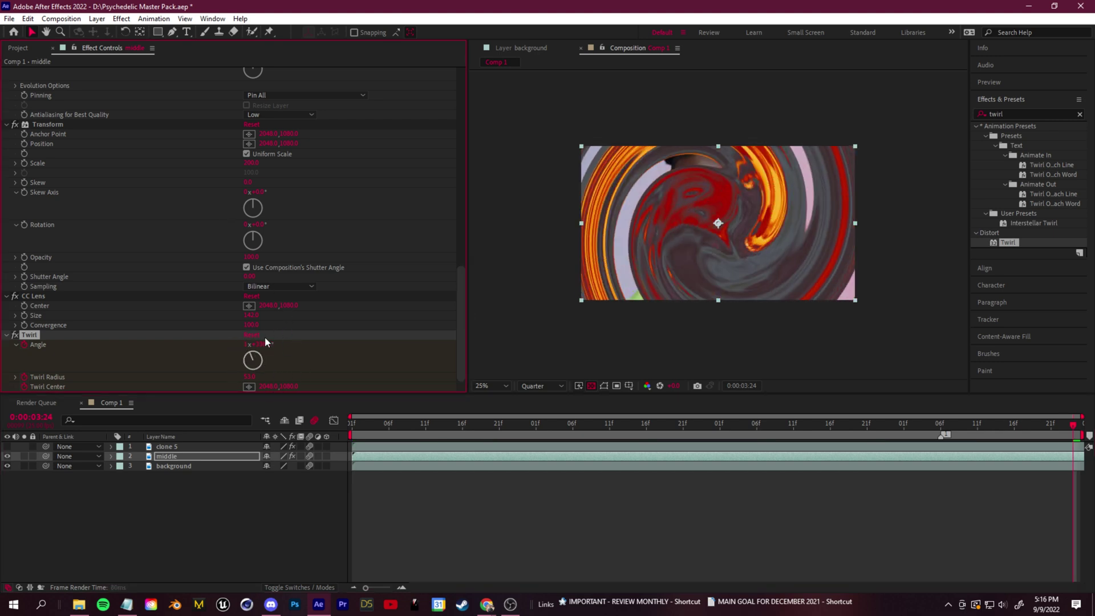
{"action": "left_click_drag", "start_coordinate": [265, 343], "coordinate": [239, 379]}
{"action": "left_click", "coordinate": [285, 368]}
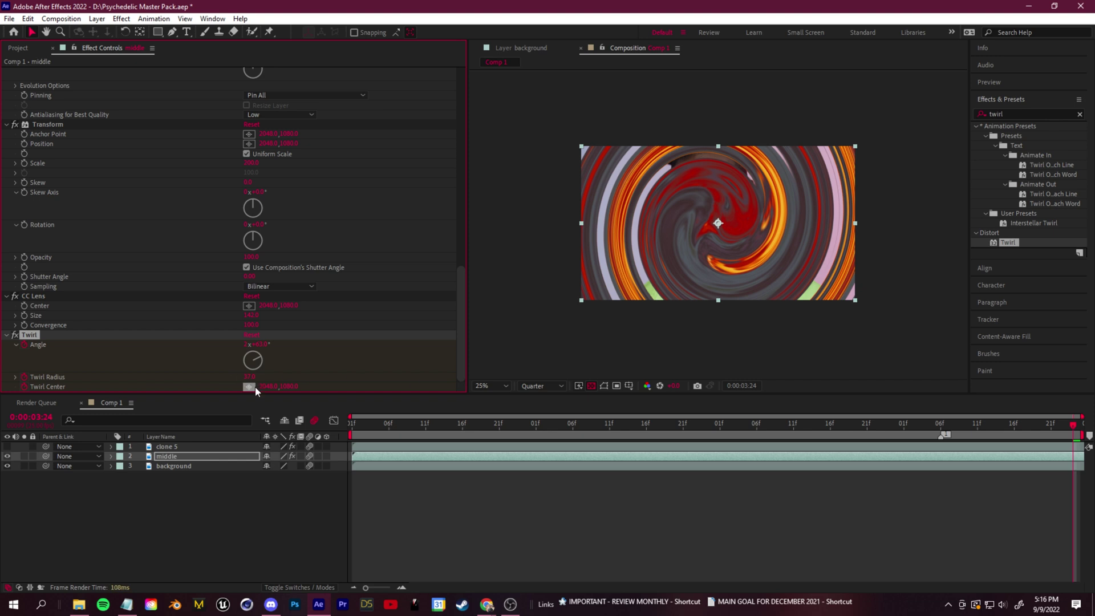
{"action": "key", "text": "space"}
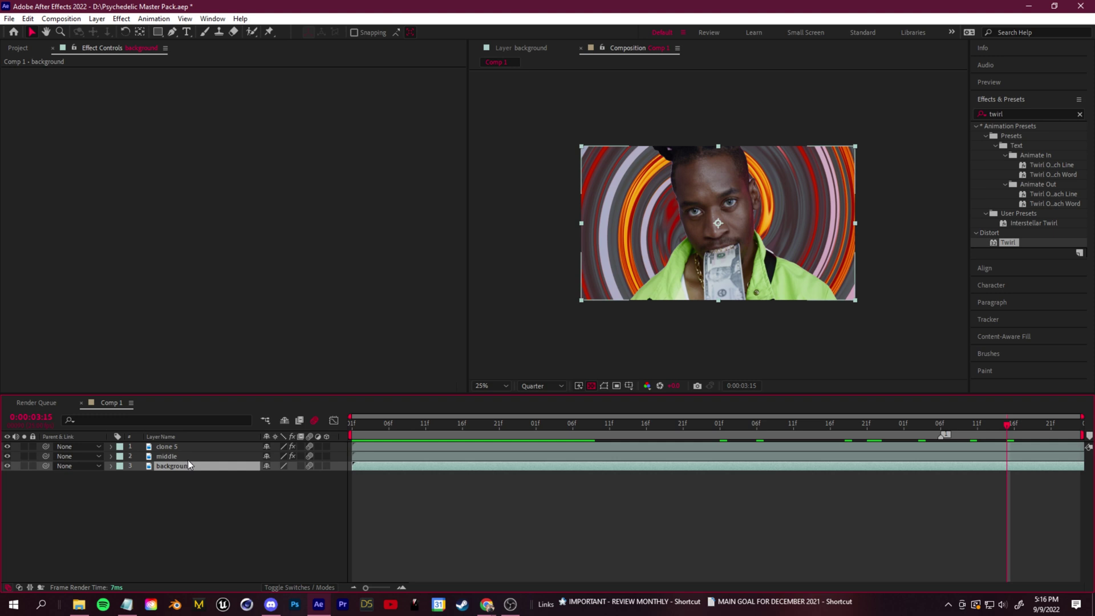
Step: Reveal the middle layer's Twirl keyframes, move the ending Angle and Twirl Radius keyframes to about 2 seconds, and preview
{"action": "left_click", "coordinate": [186, 457]}
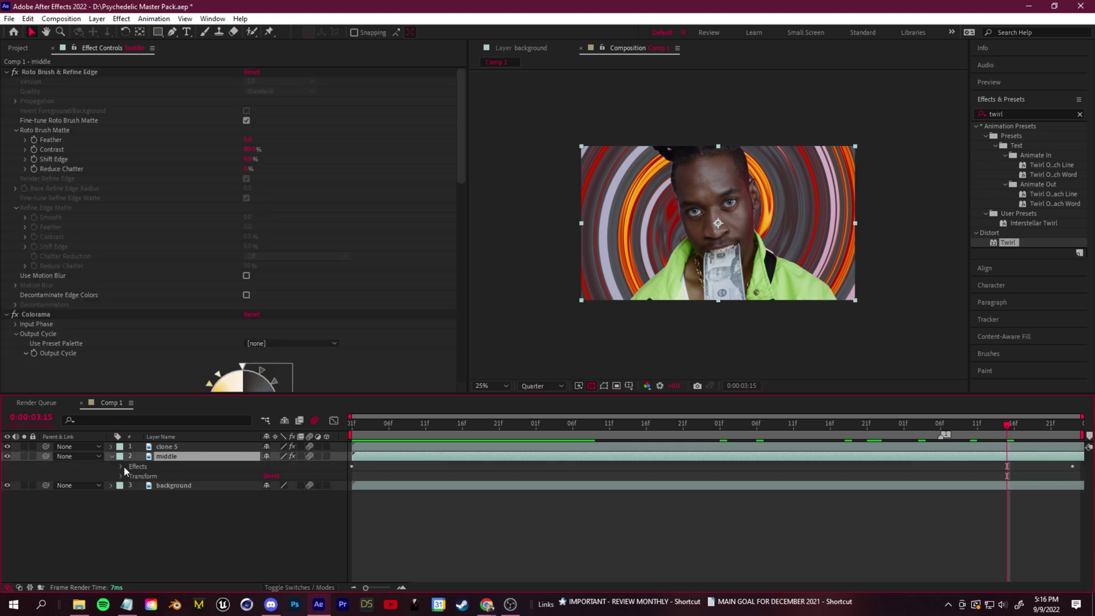
{"action": "left_click", "coordinate": [122, 466]}
{"action": "left_click", "coordinate": [131, 525]}
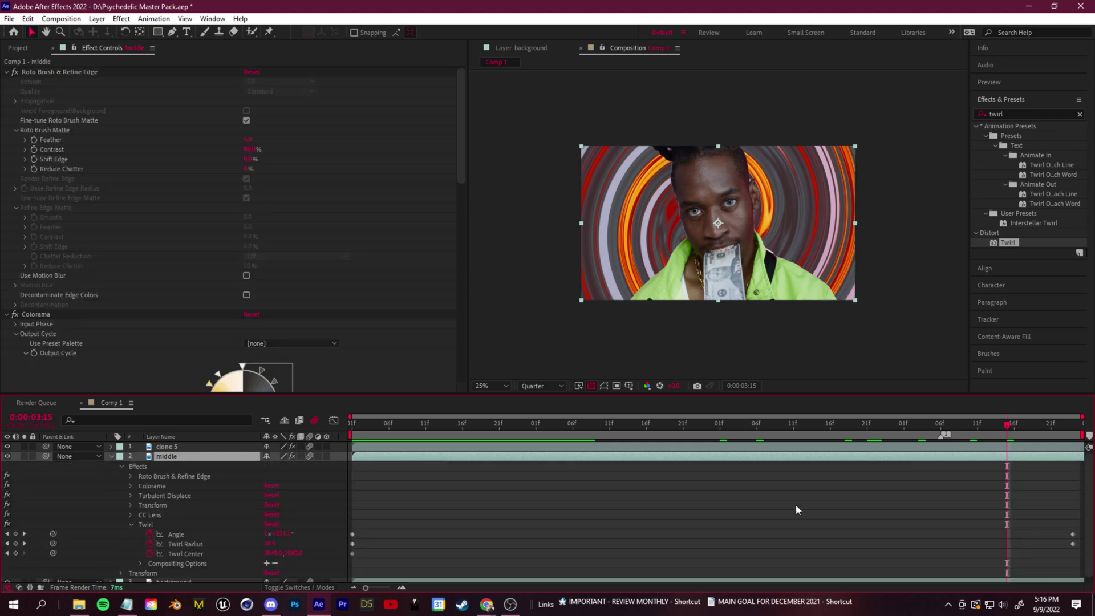
{"action": "left_click_drag", "start_coordinate": [962, 525], "coordinate": [712, 556]}
{"action": "key", "text": "space"}
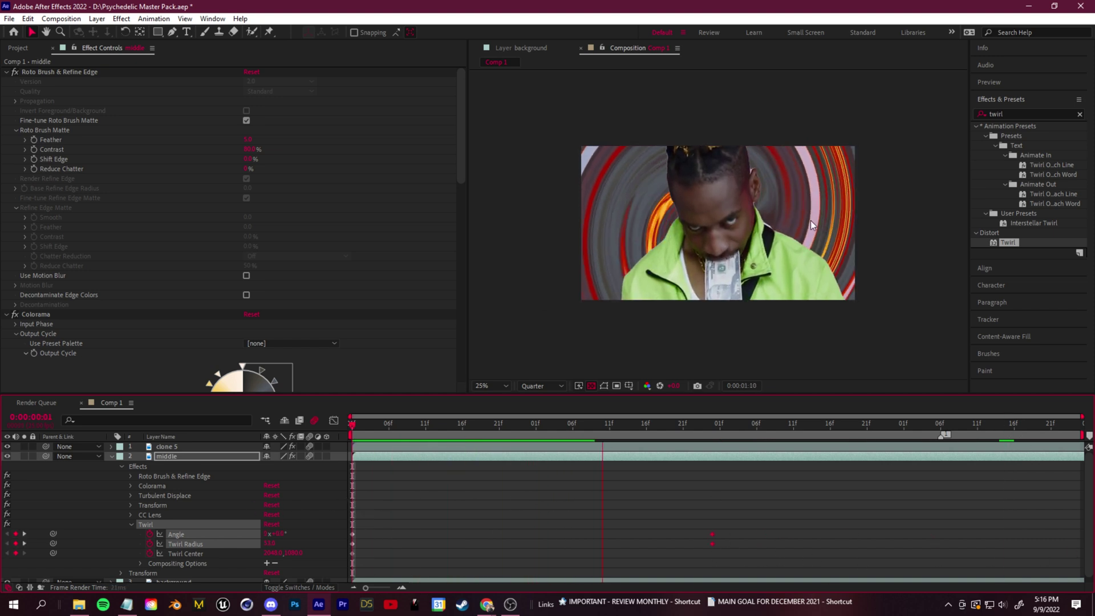
Step: Scale the middle layer up to about 75% so the swirl extends well beyond the frame
{"action": "left_click", "coordinate": [170, 457]}
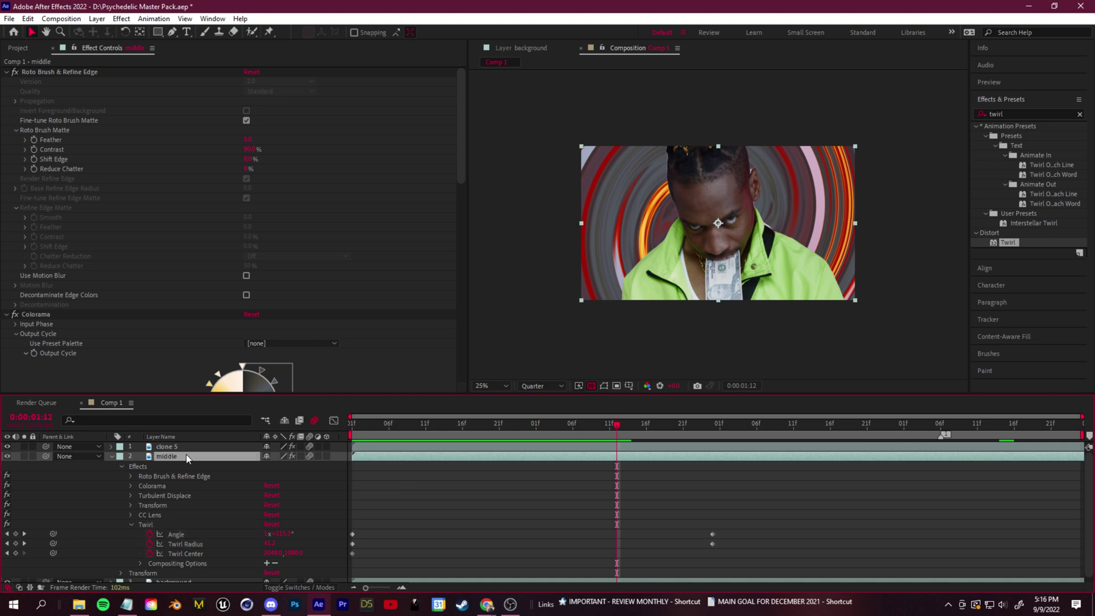
{"action": "key", "text": "s"}
{"action": "left_click_drag", "start_coordinate": [293, 466], "coordinate": [310, 466]}
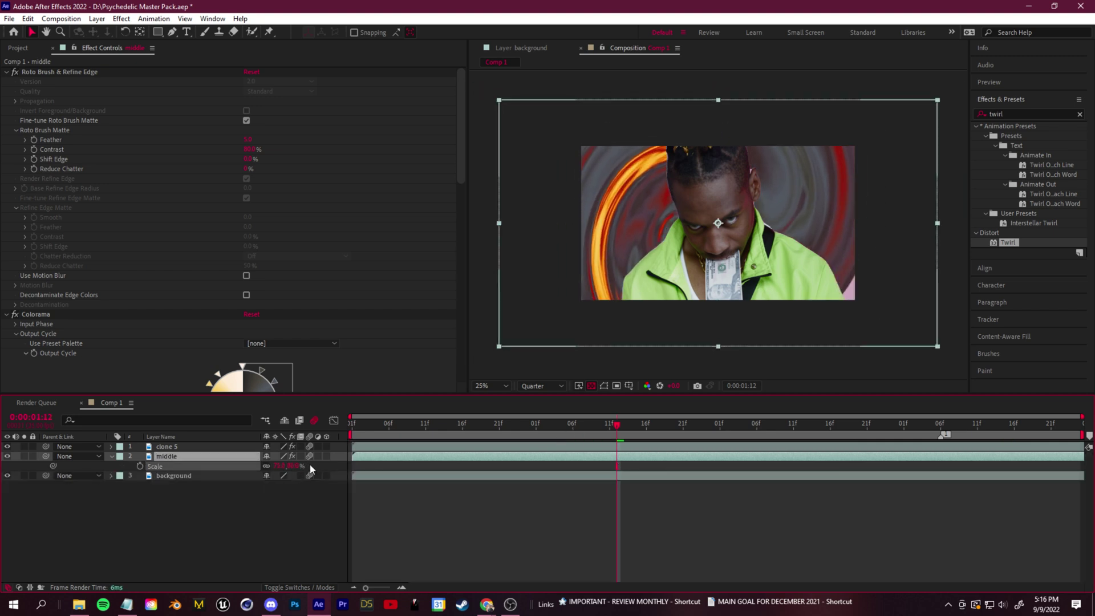
Step: Apply the Stylize Glow effect to the middle layer
{"action": "left_click", "coordinate": [1028, 114]}
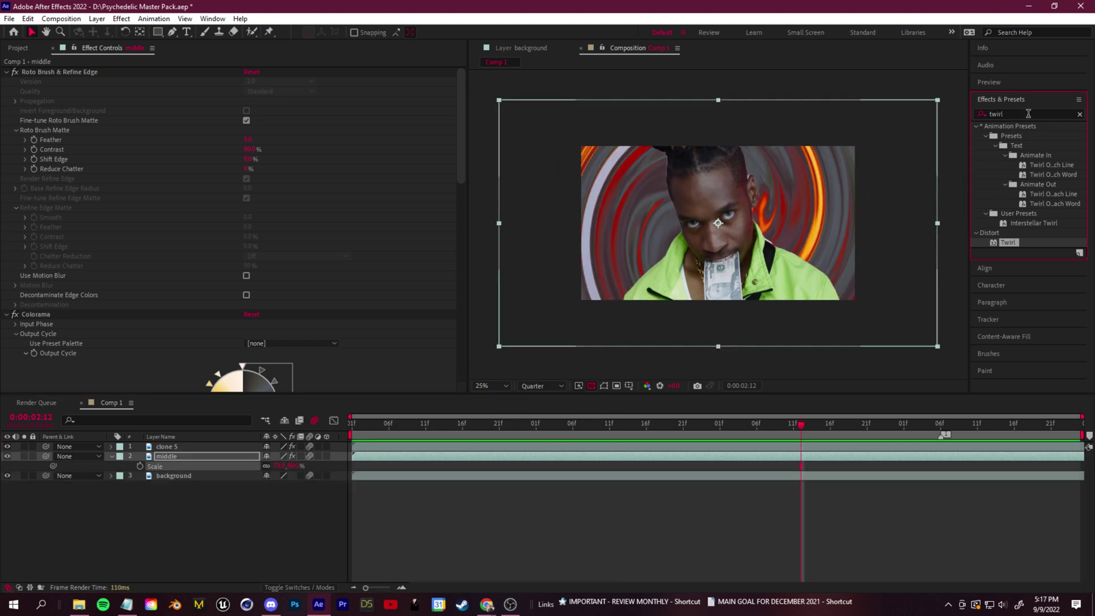
{"action": "double_click", "coordinate": [1028, 113]}
{"action": "type", "text": "glow"}
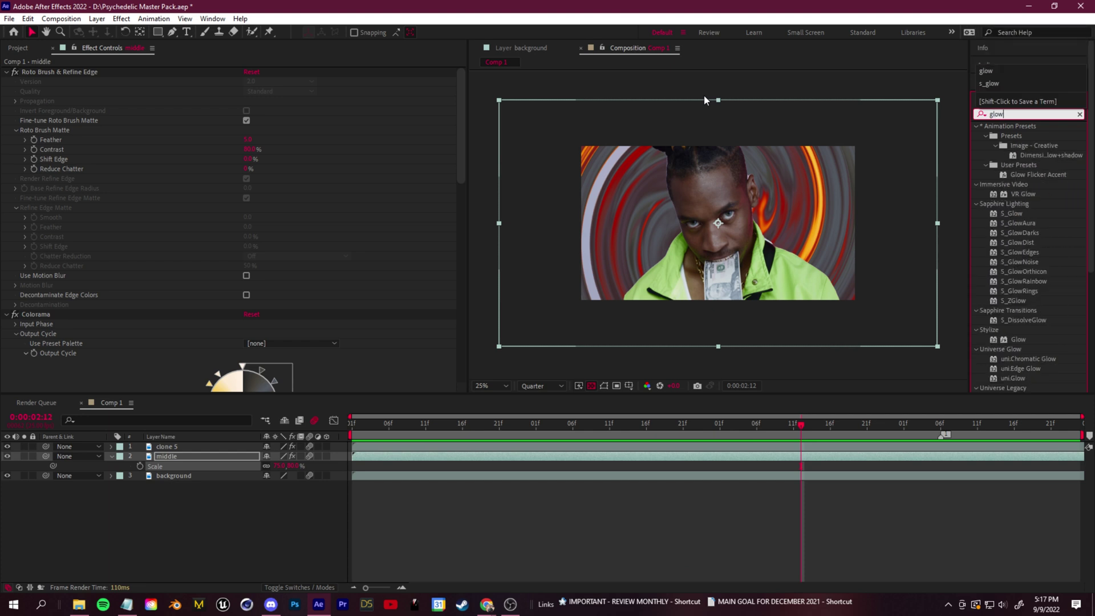
{"action": "left_click_drag", "start_coordinate": [1018, 340], "coordinate": [159, 455]}
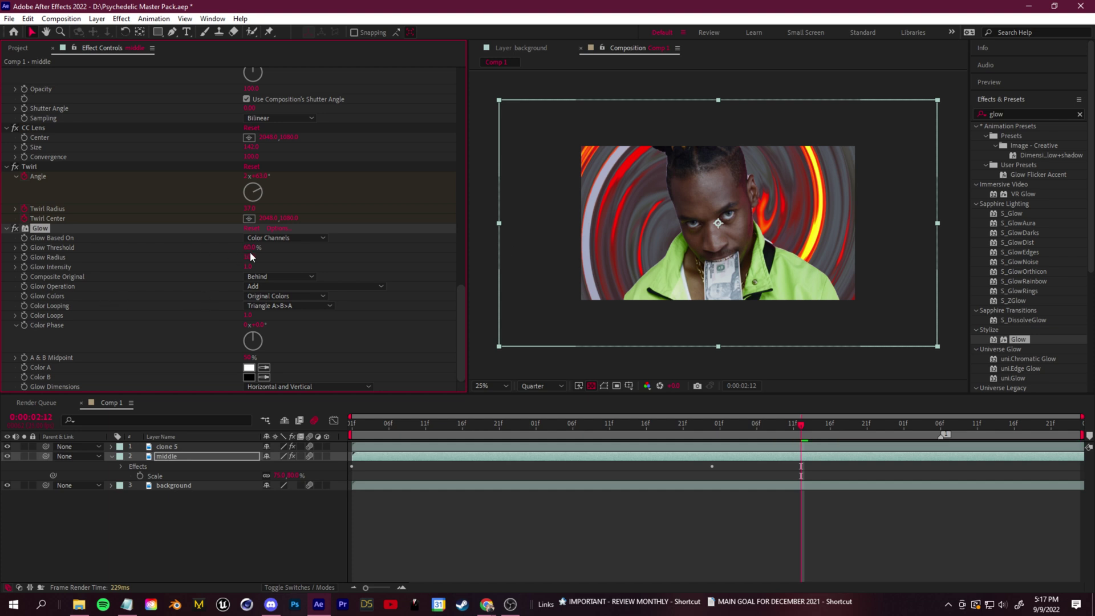
Step: Lower the Glow Threshold and raise the Glow Radius on the middle layer, then check the glow around 0:00:01:21
{"action": "left_click_drag", "start_coordinate": [249, 248], "coordinate": [218, 249]}
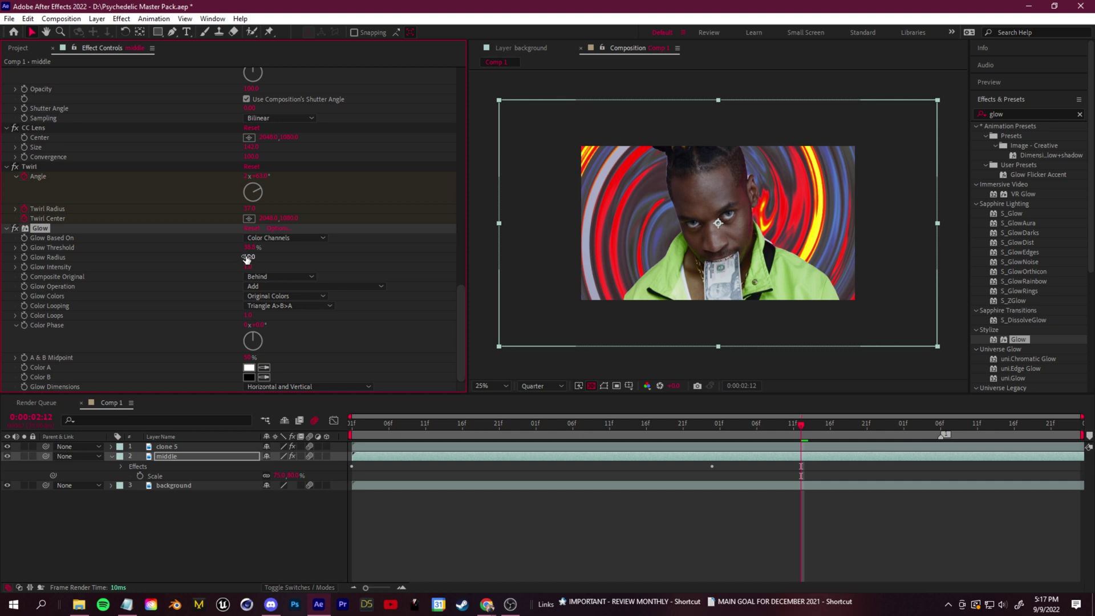
{"action": "left_click_drag", "start_coordinate": [250, 257], "coordinate": [320, 255]}
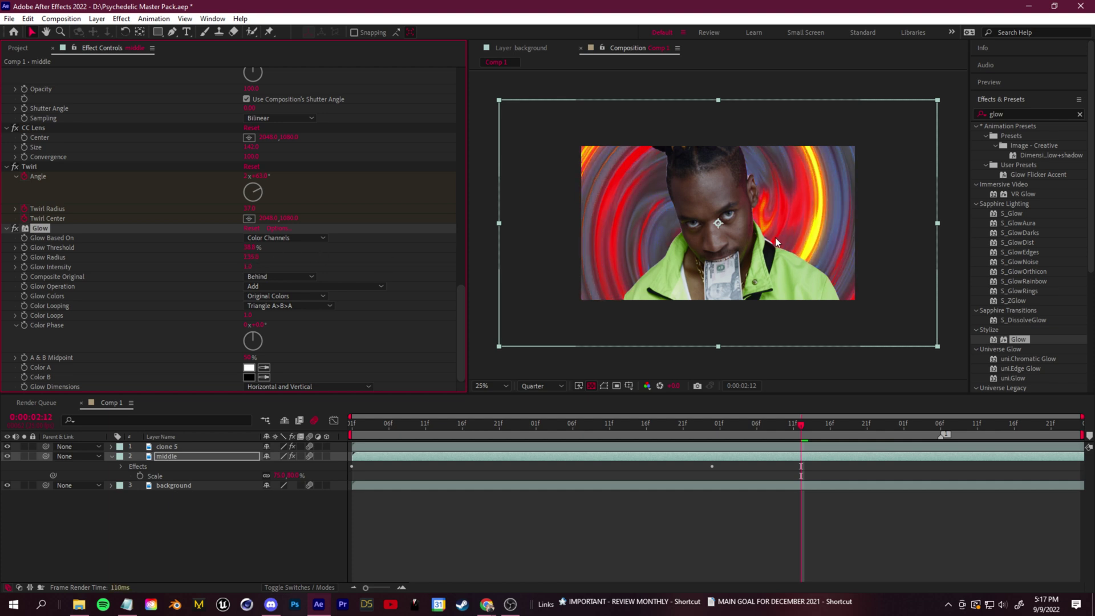
{"action": "left_click_drag", "start_coordinate": [763, 427], "coordinate": [683, 428]}
Step: Collapse the settings of Colorama, Turbulent Displace, Transform, CC Lens, Twirl and Glow on the middle layer
{"action": "scroll", "coordinate": [367, 273], "scroll_direction": "up", "scroll_amount": 3}
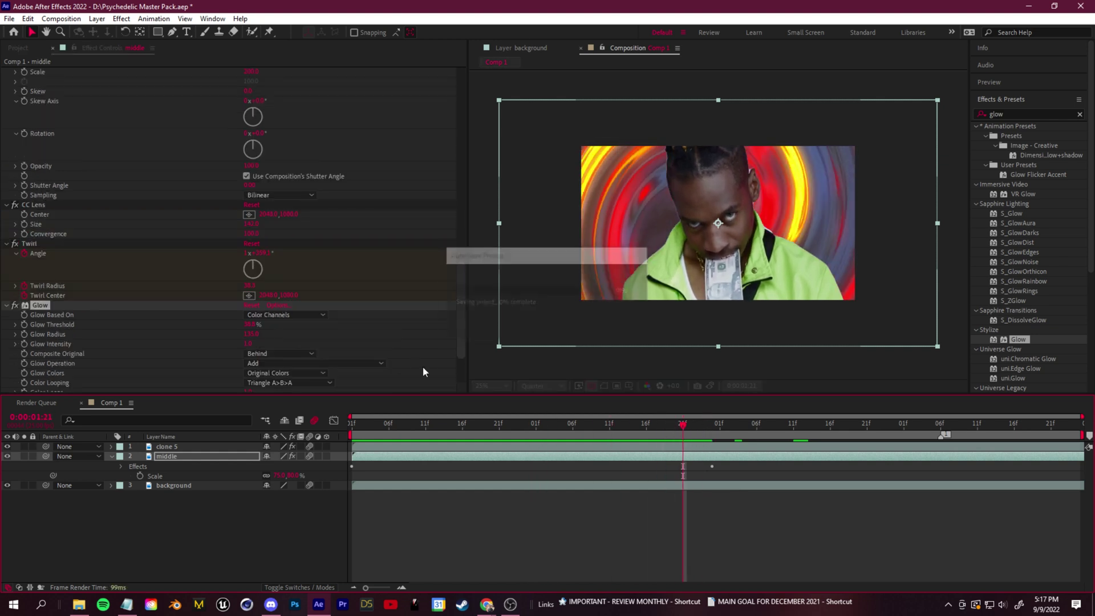
{"action": "left_click", "coordinate": [7, 244]}
{"action": "left_click", "coordinate": [7, 205]}
{"action": "scroll", "coordinate": [122, 266], "scroll_direction": "up", "scroll_amount": 2}
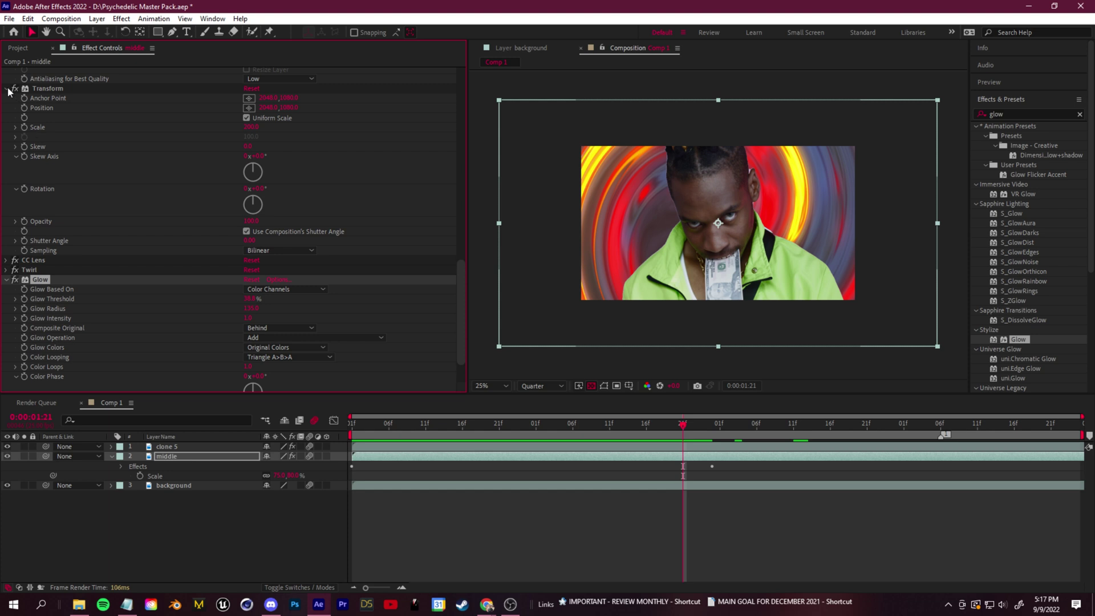
{"action": "left_click", "coordinate": [7, 89]}
{"action": "scroll", "coordinate": [118, 220], "scroll_direction": "up", "scroll_amount": 5}
{"action": "left_click", "coordinate": [6, 198]}
{"action": "scroll", "coordinate": [139, 308], "scroll_direction": "up", "scroll_amount": 3}
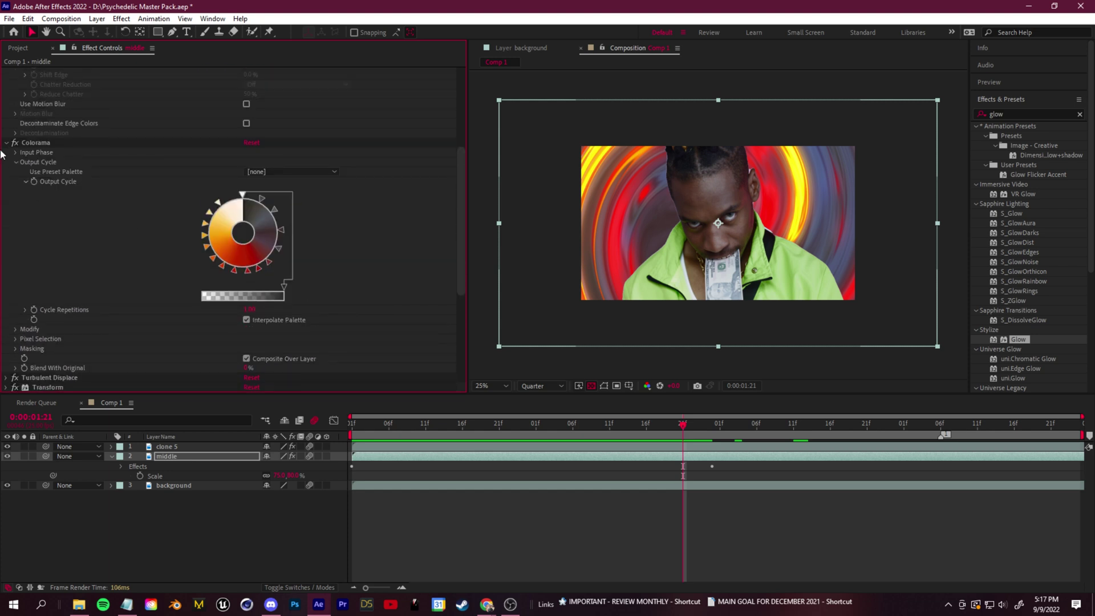
{"action": "left_click", "coordinate": [7, 145]}
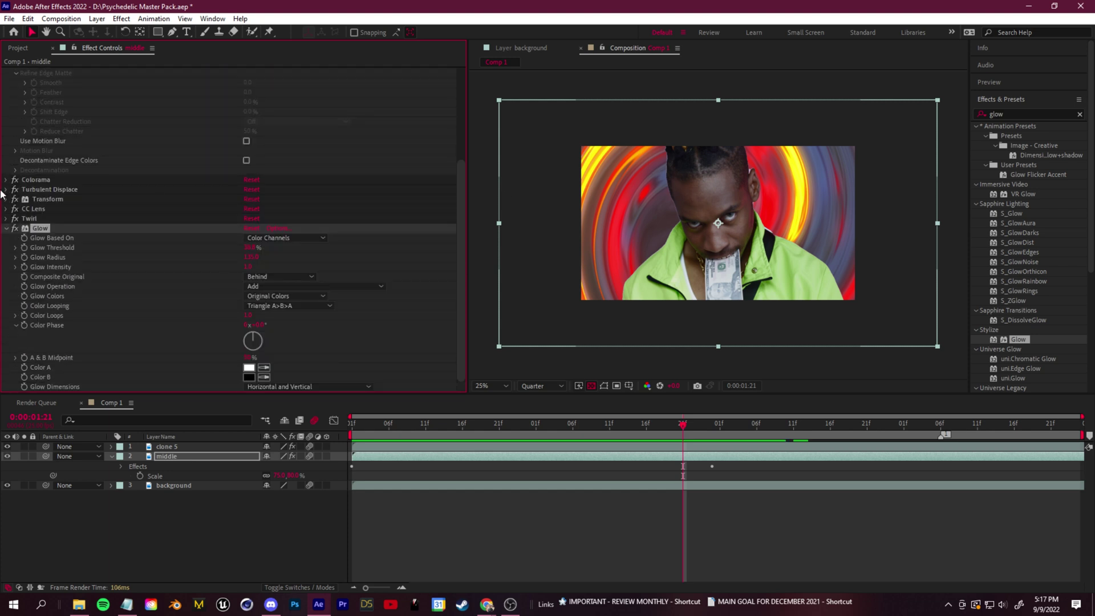
{"action": "left_click", "coordinate": [6, 228]}
Step: Temporarily switch off Colorama on the middle layer, scrub through the footage to compare, and re-enable it
{"action": "left_click", "coordinate": [15, 313]}
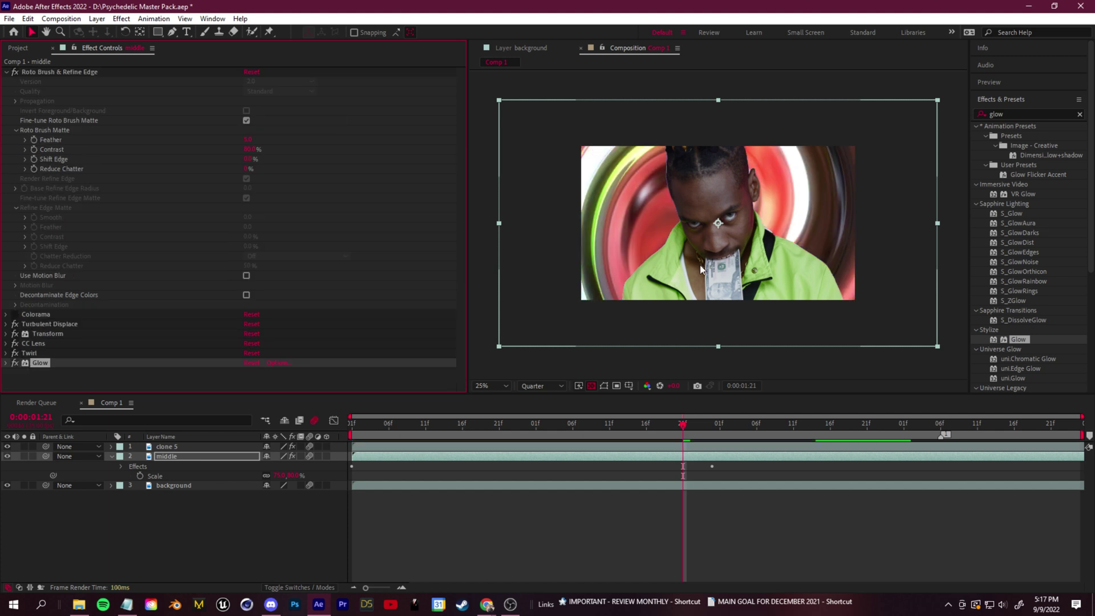
{"action": "left_click_drag", "start_coordinate": [683, 425], "coordinate": [602, 404]}
{"action": "left_click", "coordinate": [15, 315]}
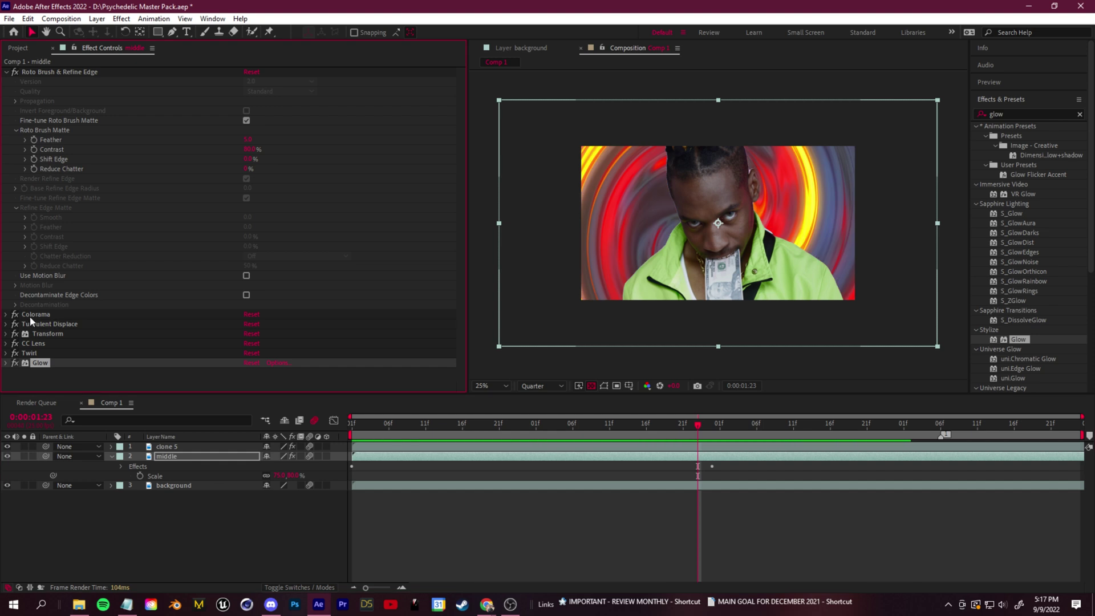
{"action": "left_click", "coordinate": [34, 317]}
Step: Temporarily disable Turbulent Displace, preview from near the first frame, re-enable it and compare around 0:00:01:24
{"action": "left_click", "coordinate": [14, 324]}
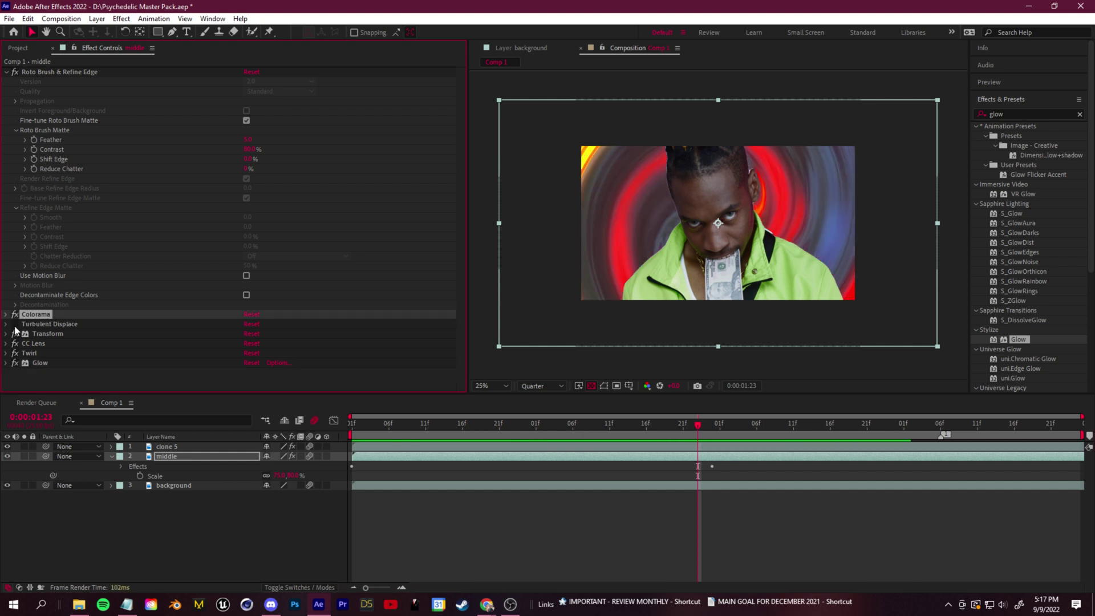
{"action": "left_click_drag", "start_coordinate": [700, 426], "coordinate": [359, 460]}
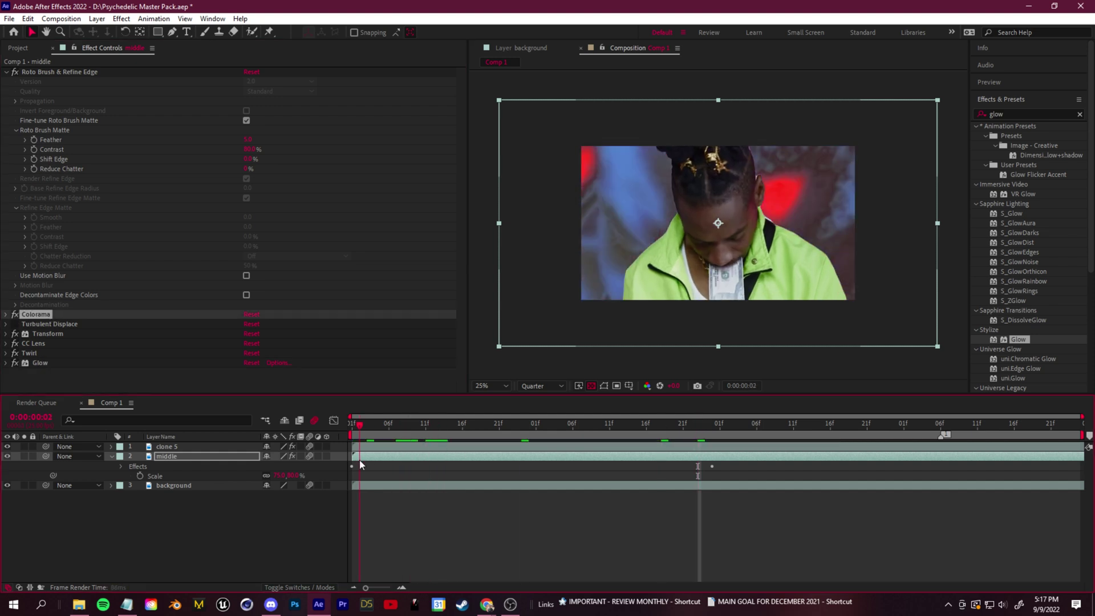
{"action": "key", "text": "space"}
{"action": "key", "text": "space"}
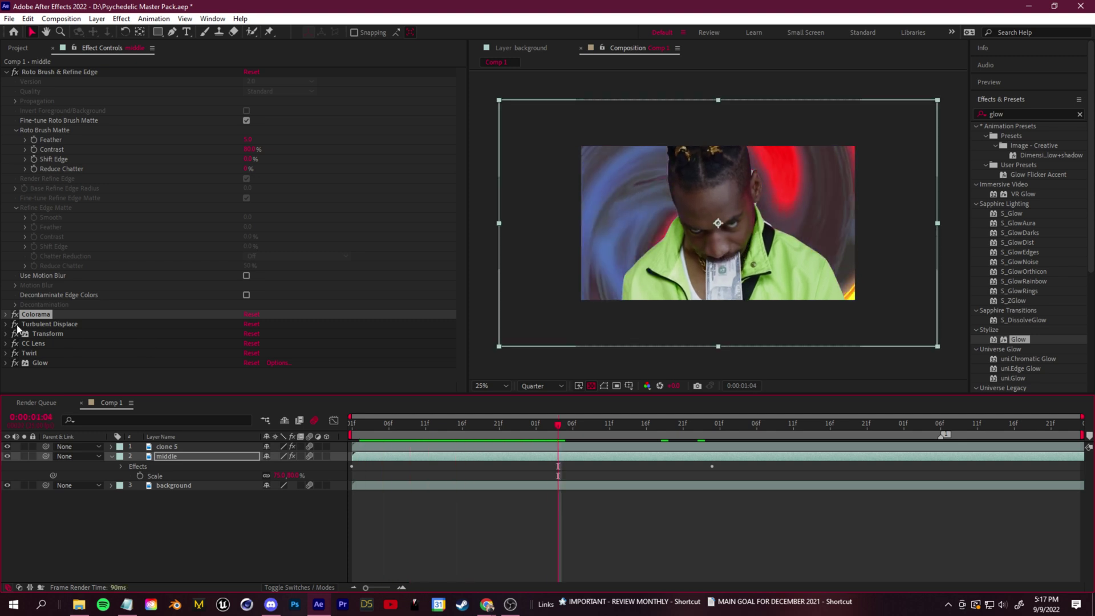
{"action": "left_click_drag", "start_coordinate": [570, 437], "coordinate": [708, 448]}
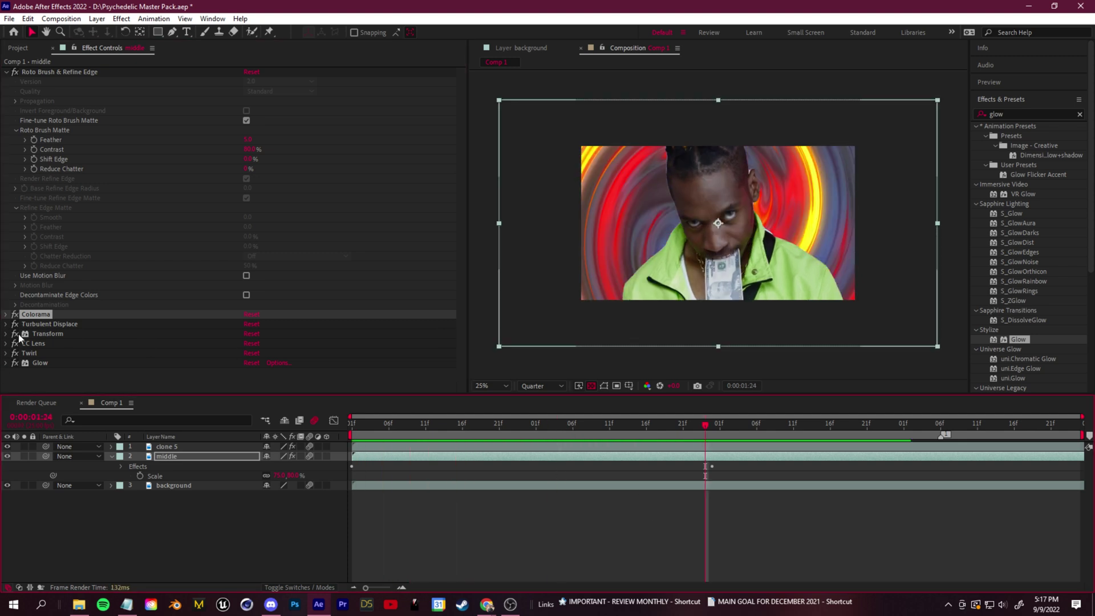
Step: Disable the Transform effect on the middle layer and preview the result from the beginning
{"action": "left_click", "coordinate": [47, 324]}
{"action": "left_click", "coordinate": [50, 336]}
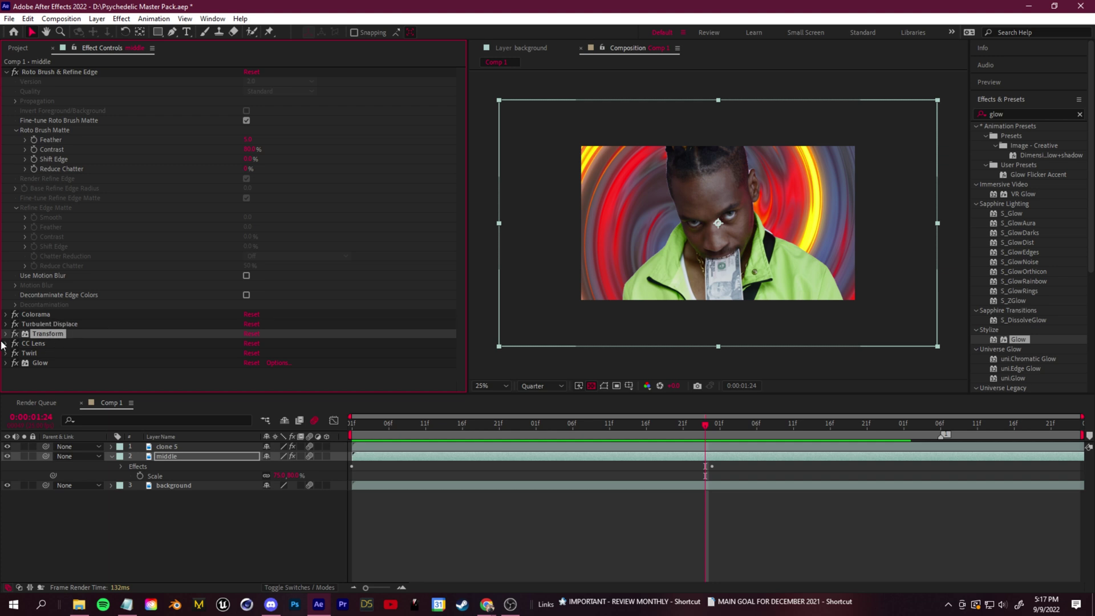
{"action": "left_click", "coordinate": [15, 337]}
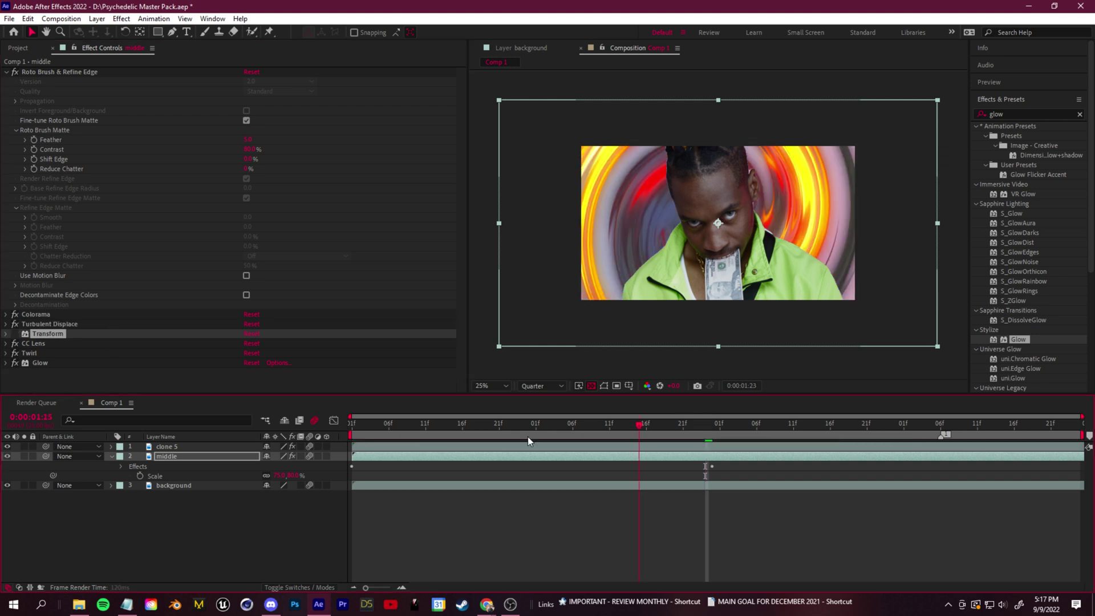
{"action": "left_click_drag", "start_coordinate": [529, 437], "coordinate": [333, 426]}
{"action": "left_click", "coordinate": [173, 456]}
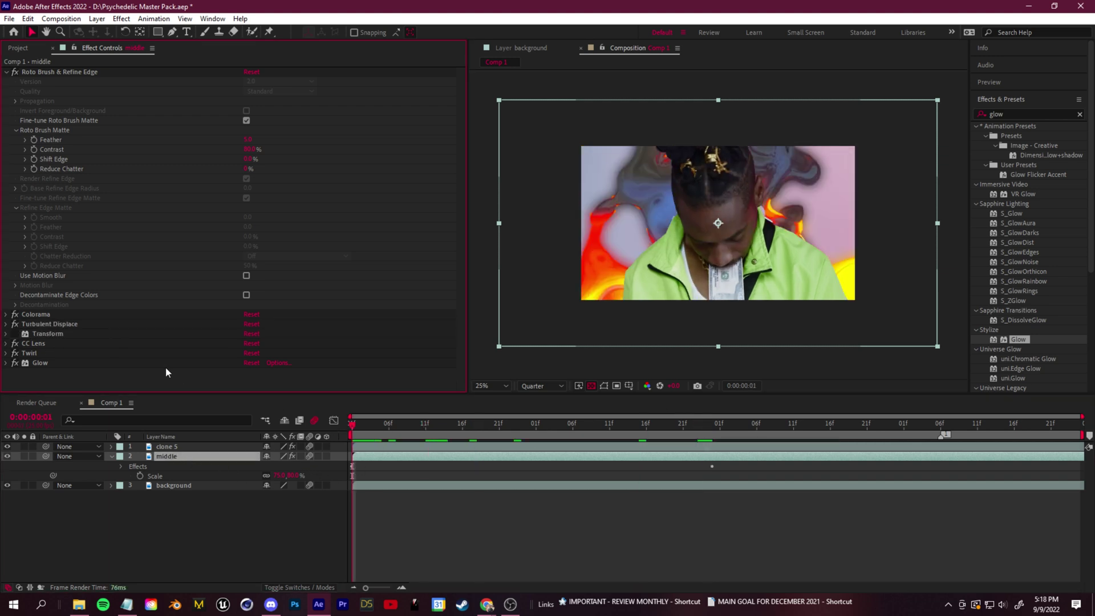
{"action": "left_click", "coordinate": [48, 333]}
{"action": "key", "text": "space"}
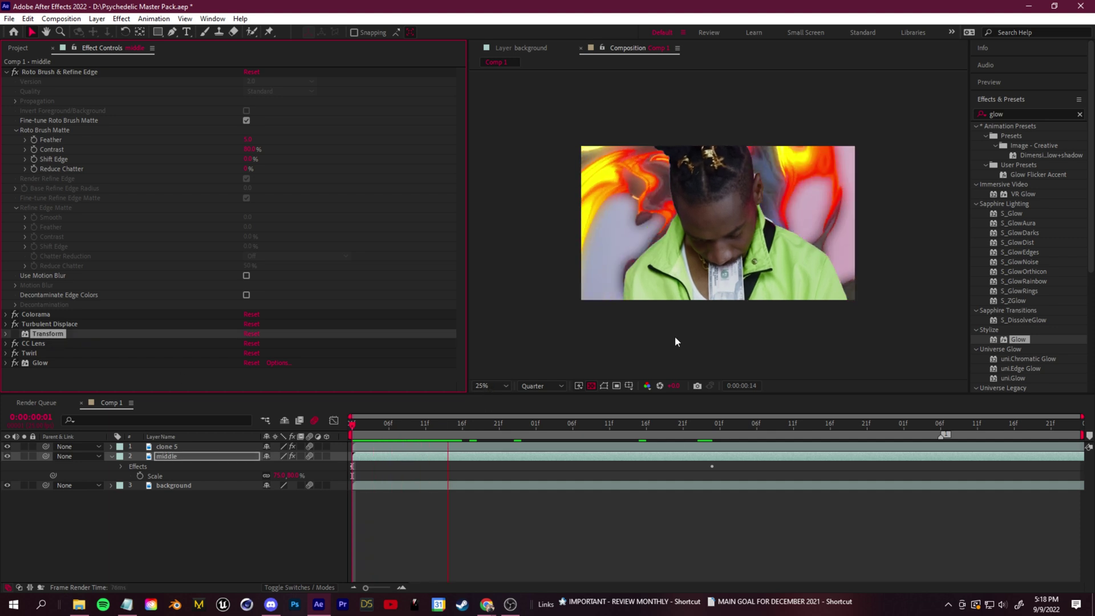
Step: Try a larger scale for the middle layer around 0:00:02:11, then undo it
{"action": "left_click_drag", "start_coordinate": [491, 428], "coordinate": [794, 464]}
{"action": "left_click_drag", "start_coordinate": [290, 476], "coordinate": [350, 476]}
{"action": "key", "text": "ctrl+z"}
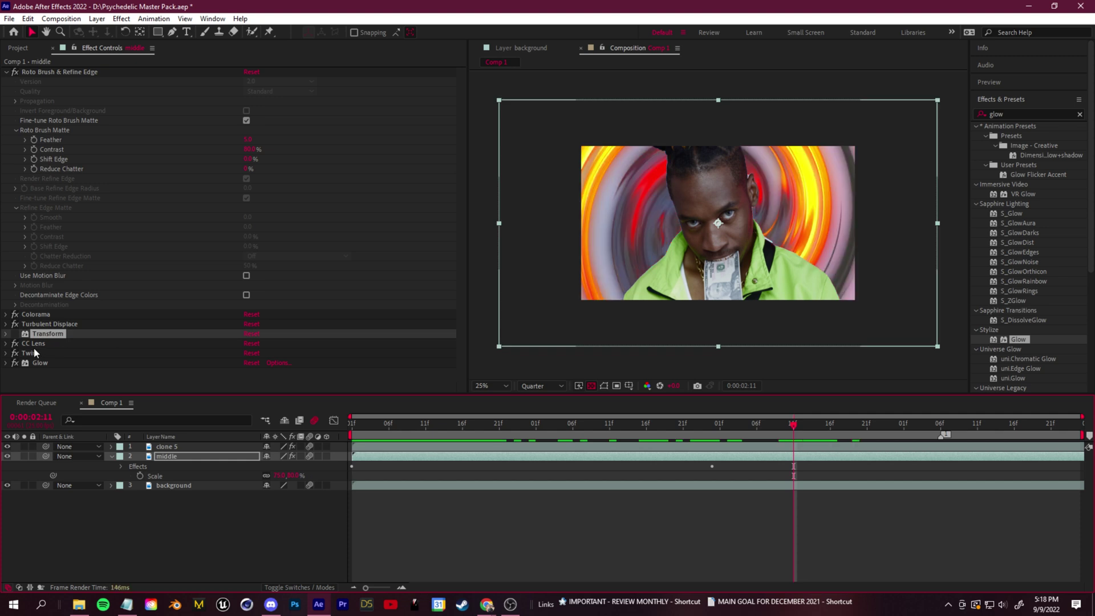
Step: Expand the middle layer's CC Lens settings and try larger and smaller Size values
{"action": "left_click", "coordinate": [33, 343]}
{"action": "left_click", "coordinate": [6, 344]}
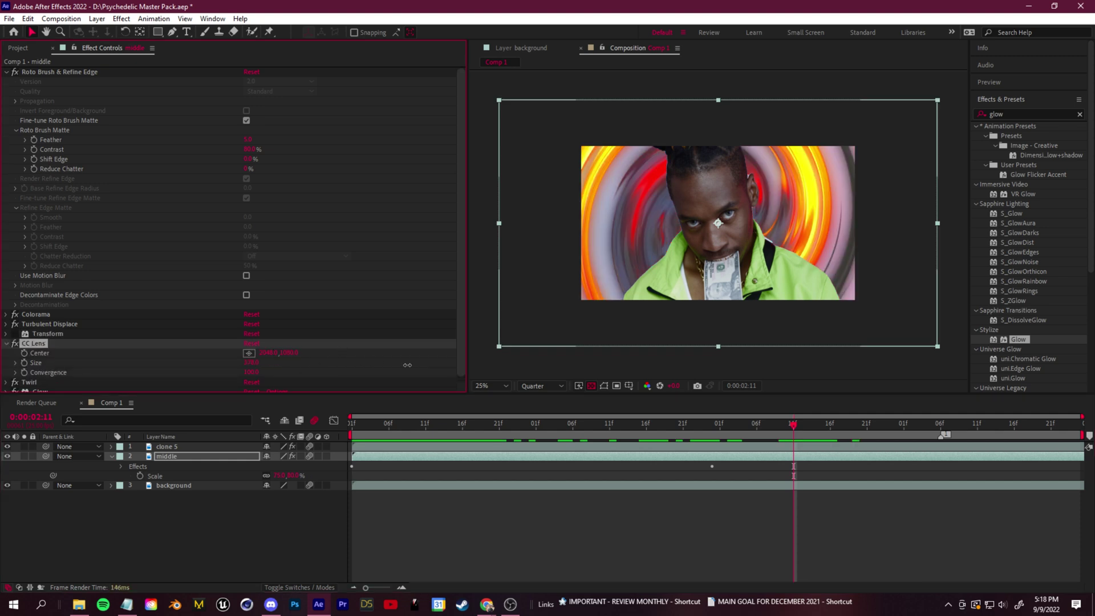
{"action": "left_click_drag", "start_coordinate": [407, 365], "coordinate": [4, 374]}
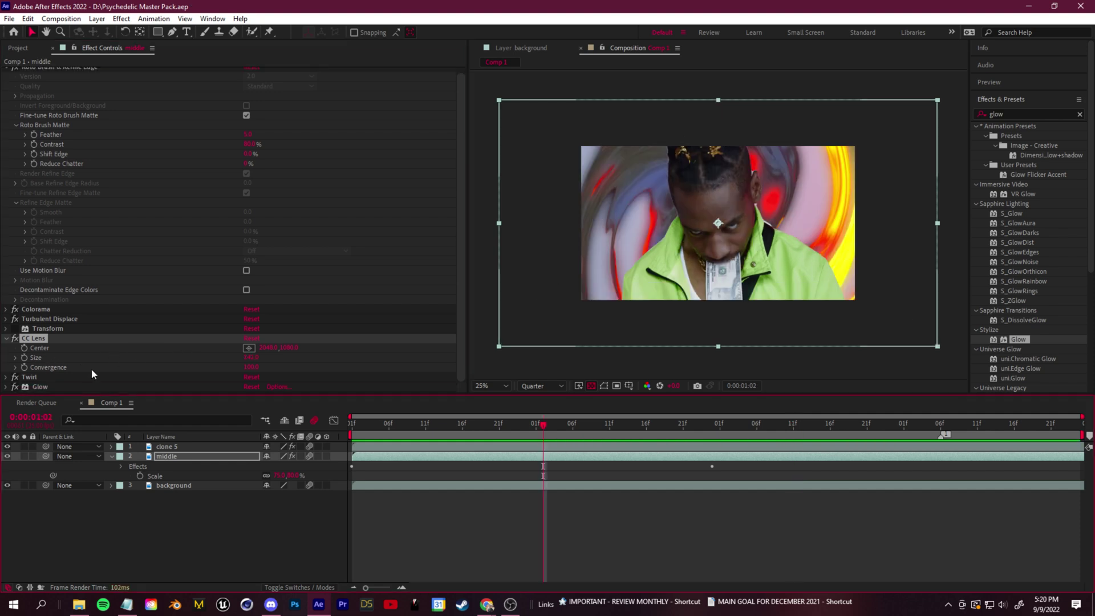
Step: Delete the Twirl effect from the middle layer and preview the clone without the swirl
{"action": "left_click", "coordinate": [29, 378]}
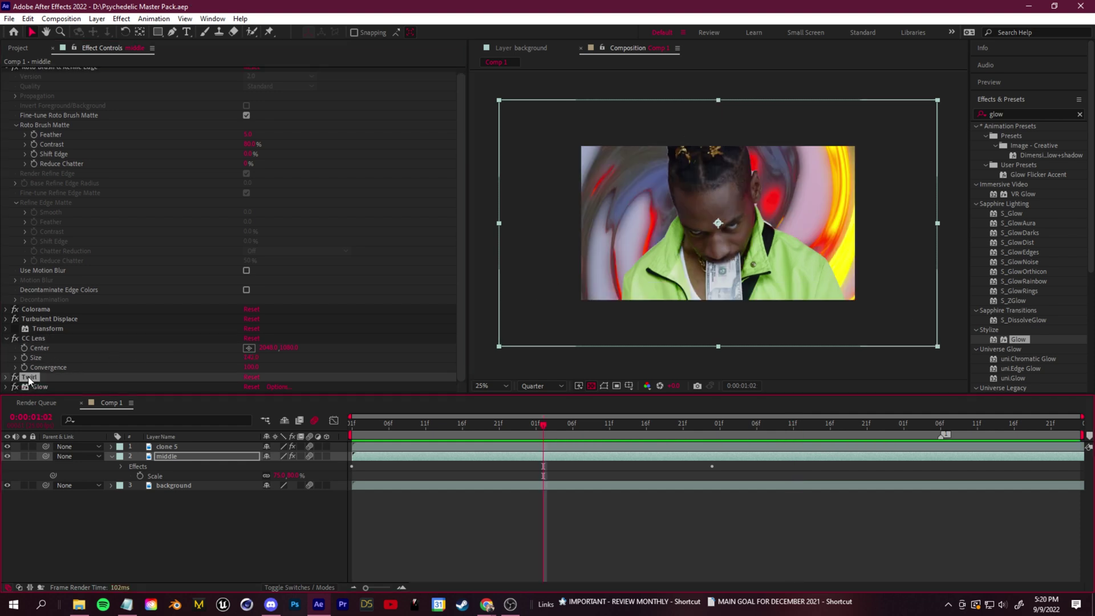
{"action": "key", "text": "Delete"}
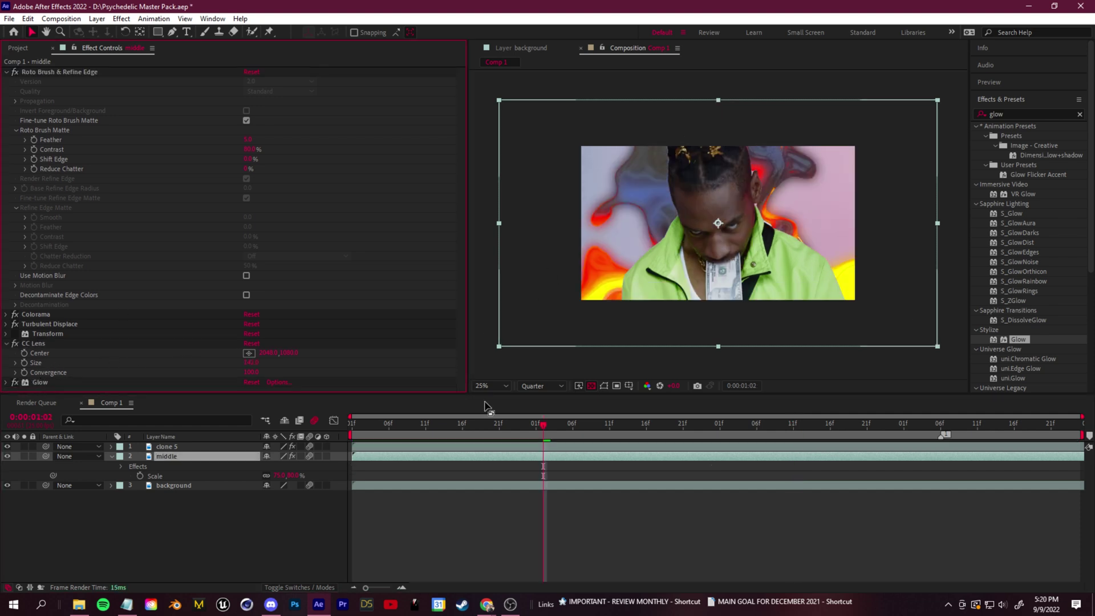
{"action": "left_click", "coordinate": [537, 424]}
{"action": "key", "text": "space"}
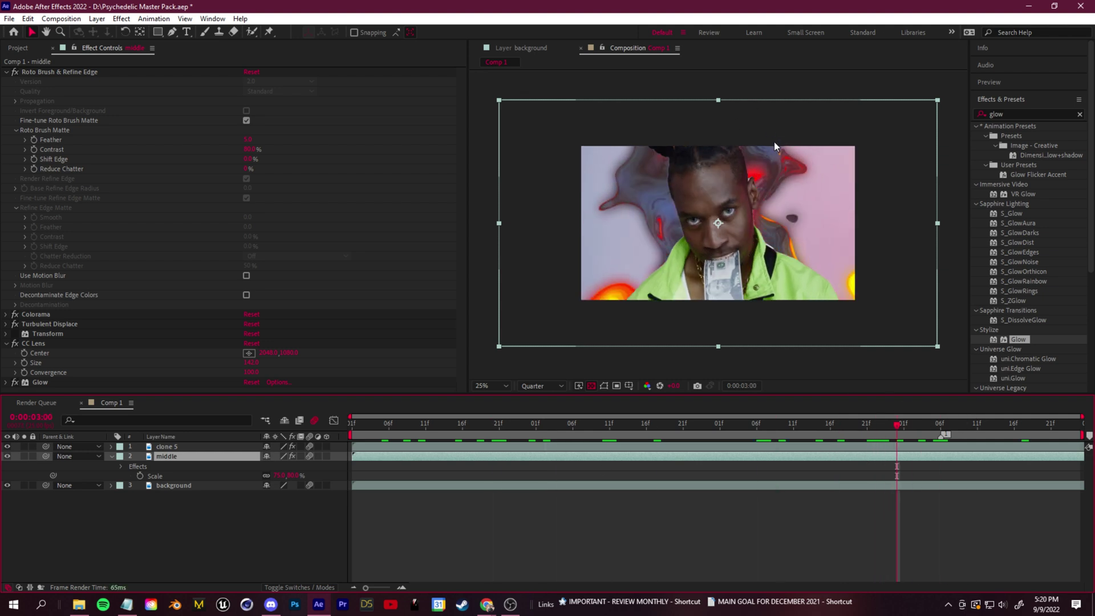
Step: Disable Colorama on the middle layer and preview the clone in its original colors
{"action": "left_click", "coordinate": [46, 315]}
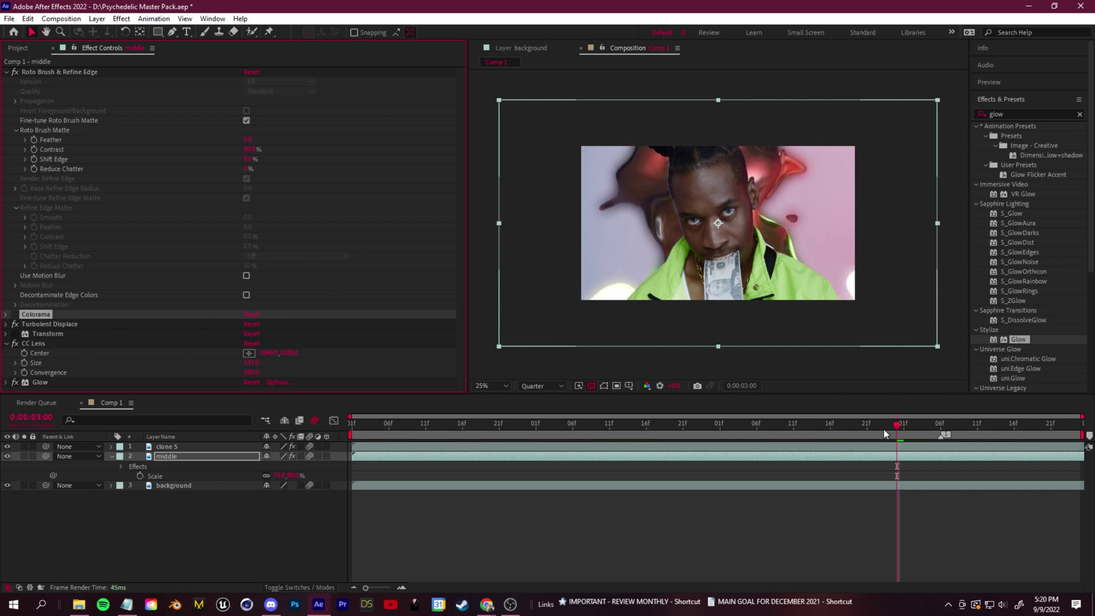
{"action": "mouse_move", "coordinate": [884, 429]}
{"action": "left_mouse_down"}
{"action": "mouse_move", "coordinate": [451, 435]}
{"action": "mouse_move", "coordinate": [868, 425]}
{"action": "left_mouse_up"}
{"action": "key", "text": "space"}
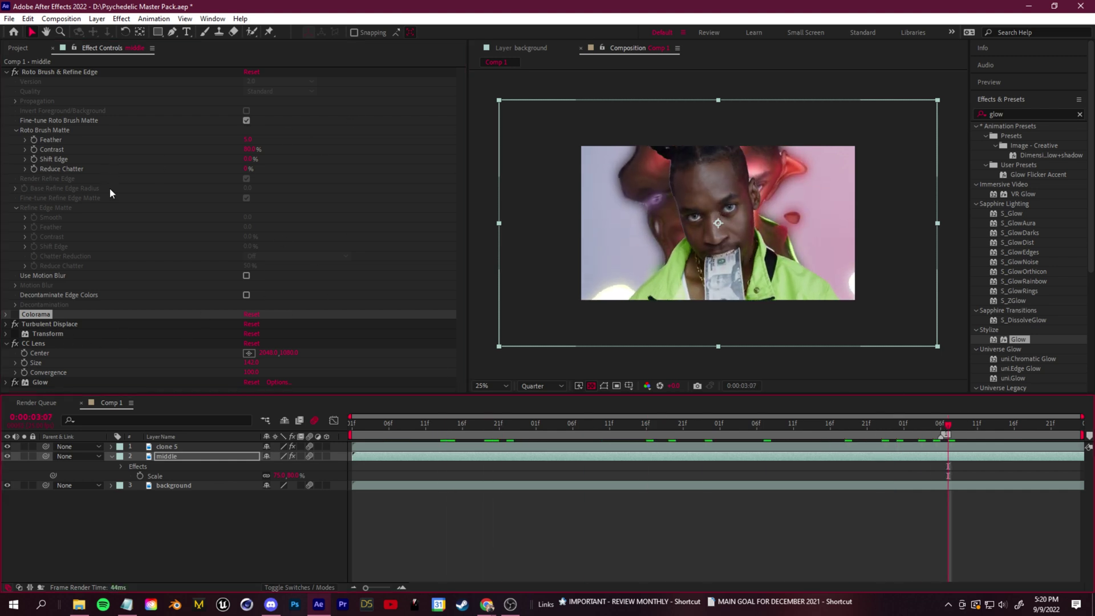
Step: Try a higher Amount and a smaller Size in the middle layer's Turbulent Displace, checking the distortion at other frames
{"action": "left_click", "coordinate": [51, 324]}
{"action": "left_click", "coordinate": [6, 324]}
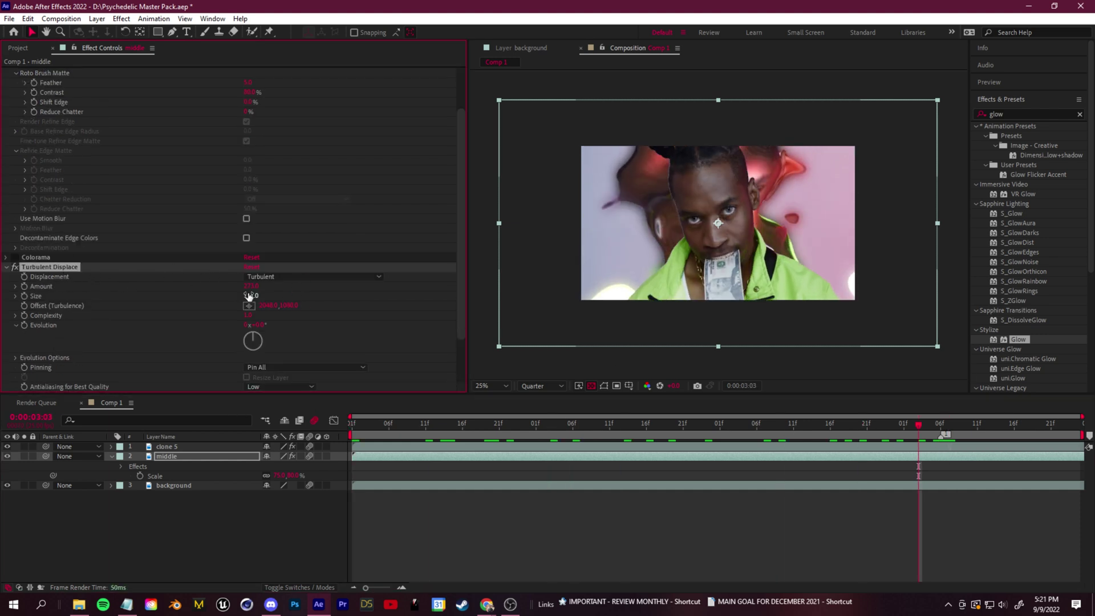
{"action": "left_click_drag", "start_coordinate": [251, 286], "coordinate": [288, 293]}
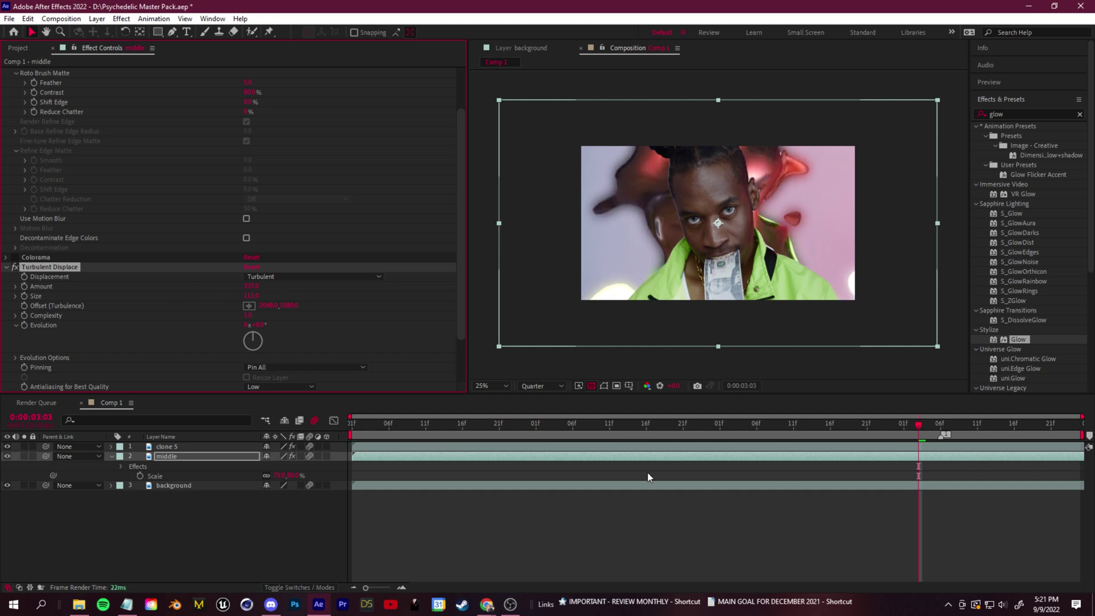
{"action": "left_click_drag", "start_coordinate": [648, 425], "coordinate": [743, 425]}
{"action": "left_click_drag", "start_coordinate": [258, 288], "coordinate": [263, 288]}
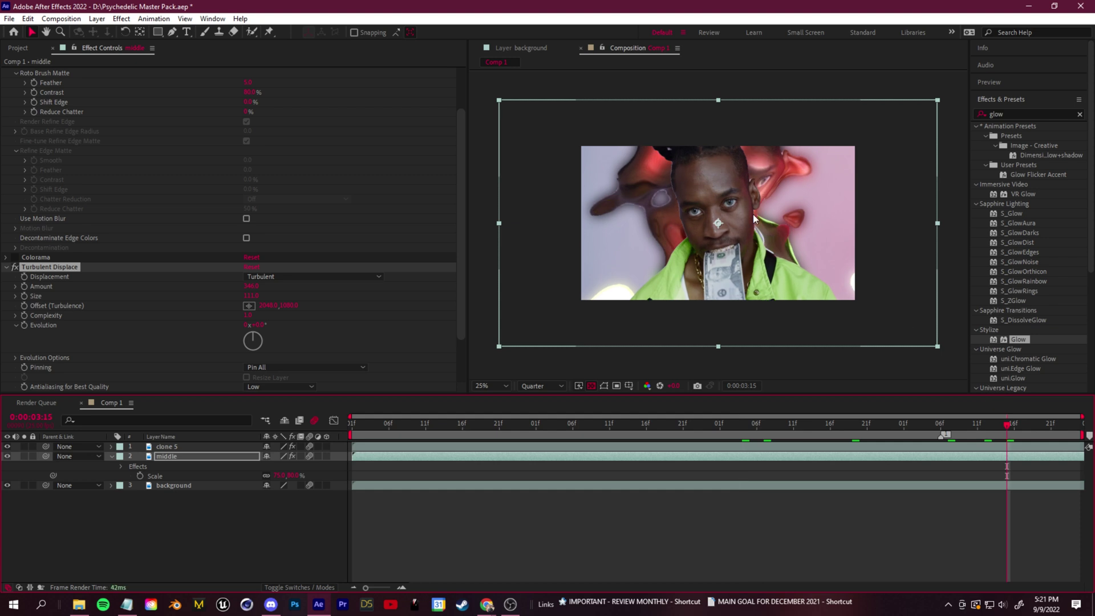
{"action": "left_click_drag", "start_coordinate": [249, 295], "coordinate": [176, 299]}
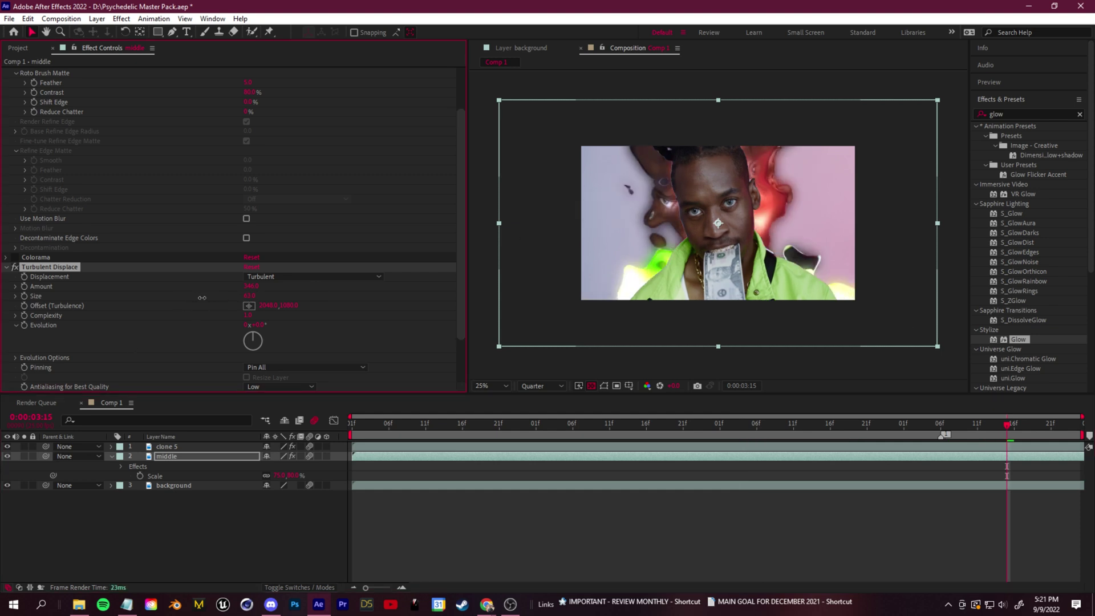
Step: Replace the middle layer's Turbulent Displace with a fresh copy applied after Glow, keeping the layer's scale at 75%
{"action": "key", "text": "Delete"}
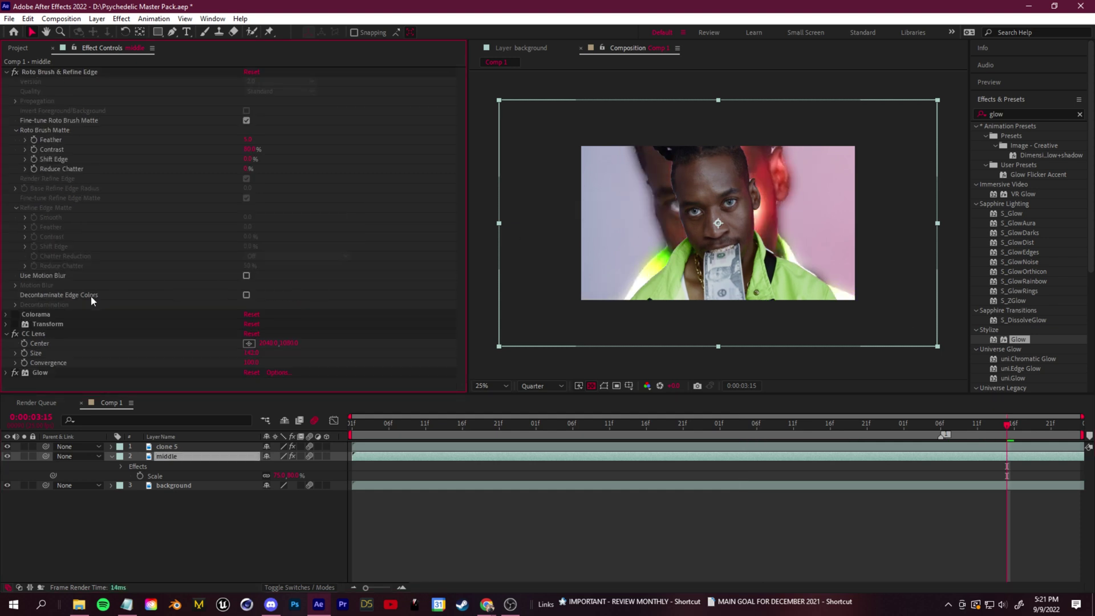
{"action": "left_click", "coordinate": [177, 457]}
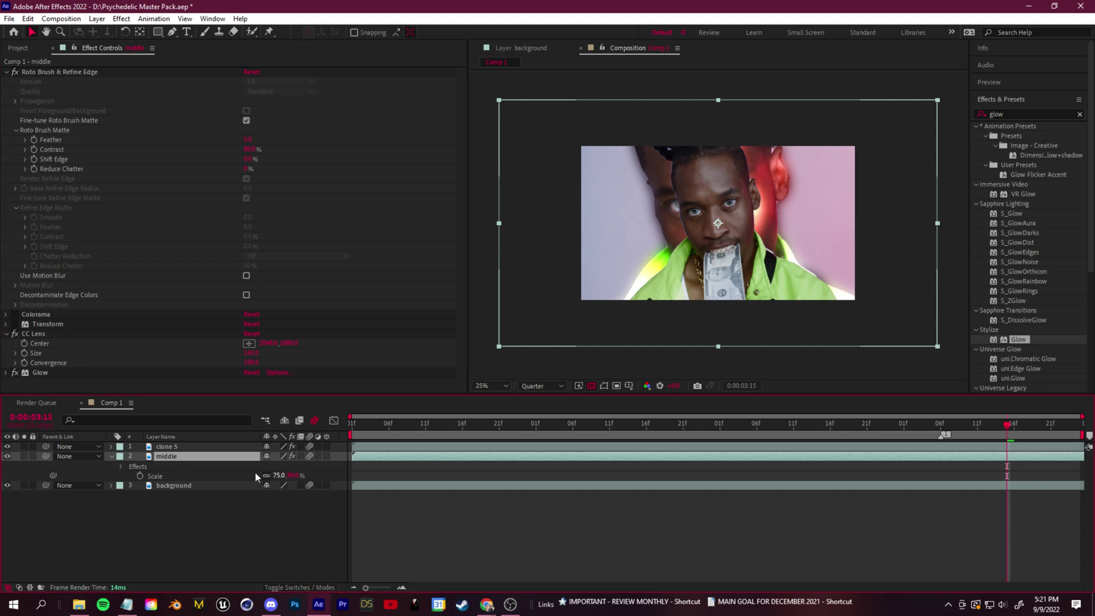
{"action": "left_click_drag", "start_coordinate": [280, 476], "coordinate": [275, 476]}
{"action": "key", "text": "ctrl+z"}
{"action": "left_click", "coordinate": [1015, 114]}
{"action": "type", "text": "turb"}
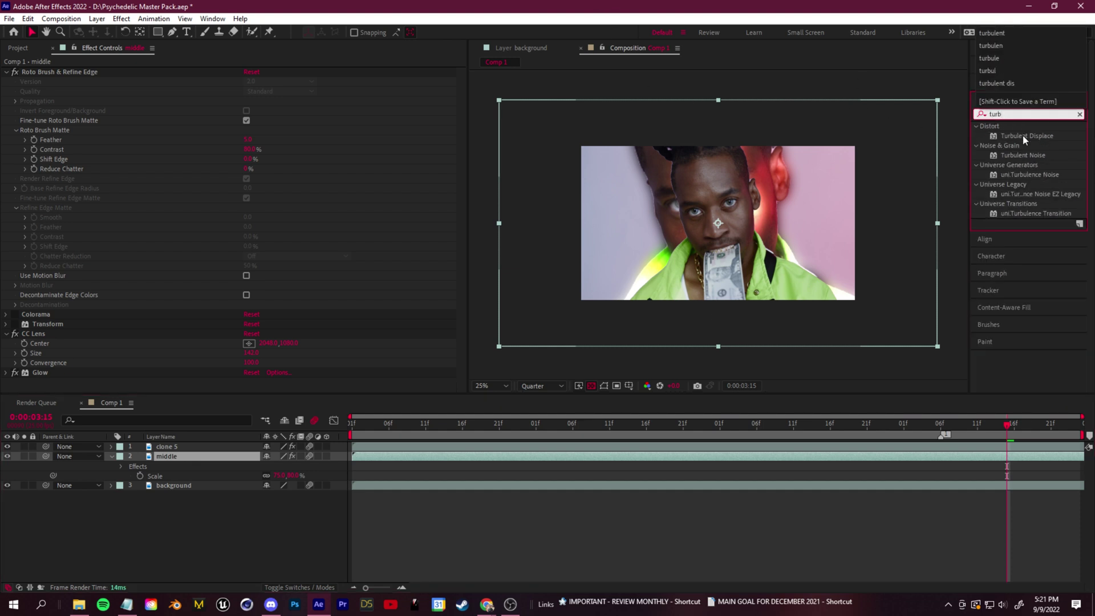
{"action": "left_click_drag", "start_coordinate": [1023, 135], "coordinate": [177, 460]}
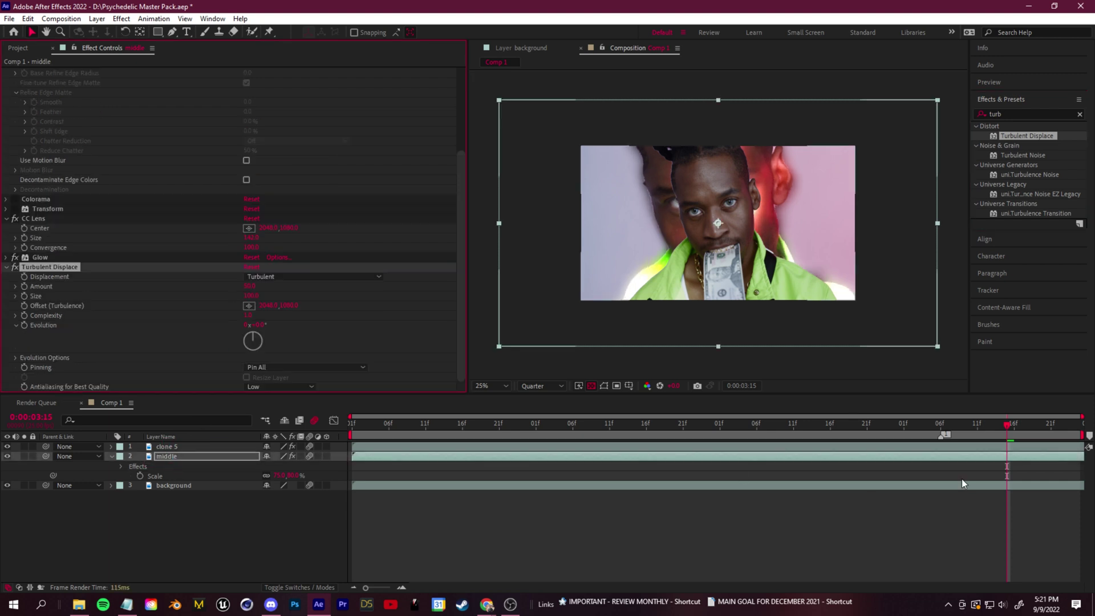
Step: Try Twist Smoother as the Turbulent Displace displacement type, then set it to Bulge Smoother
{"action": "left_click", "coordinate": [300, 276]}
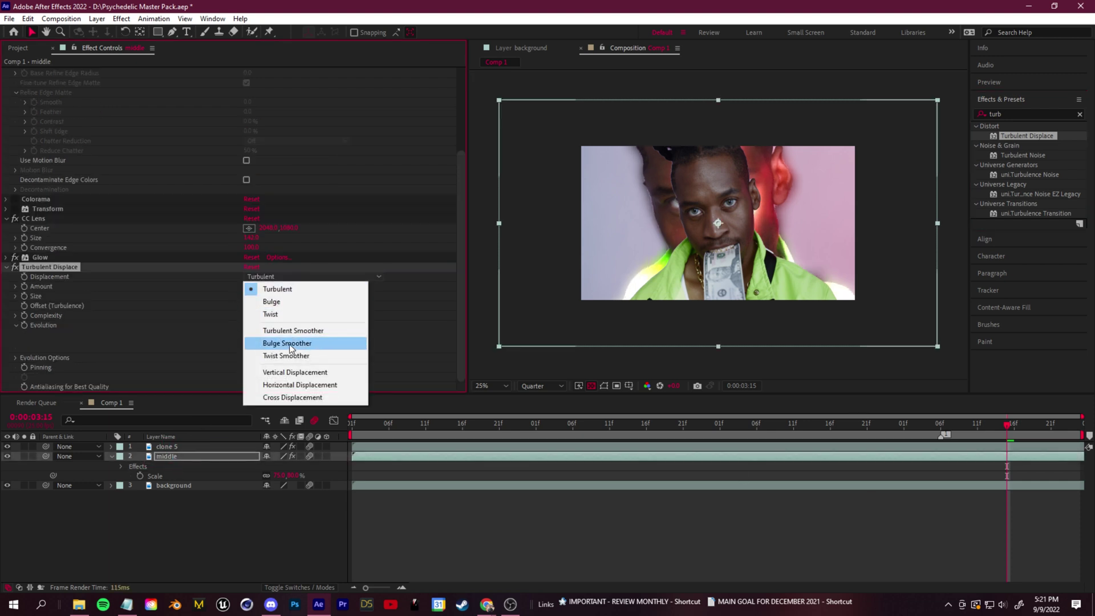
{"action": "left_click", "coordinate": [318, 355]}
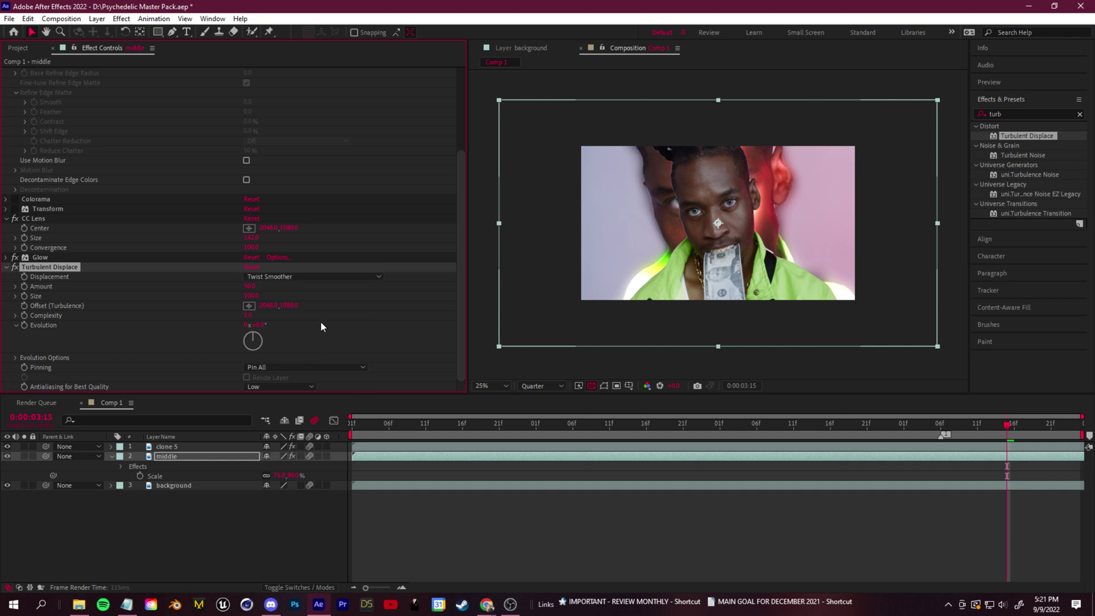
{"action": "left_click", "coordinate": [308, 277]}
{"action": "left_click", "coordinate": [320, 345]}
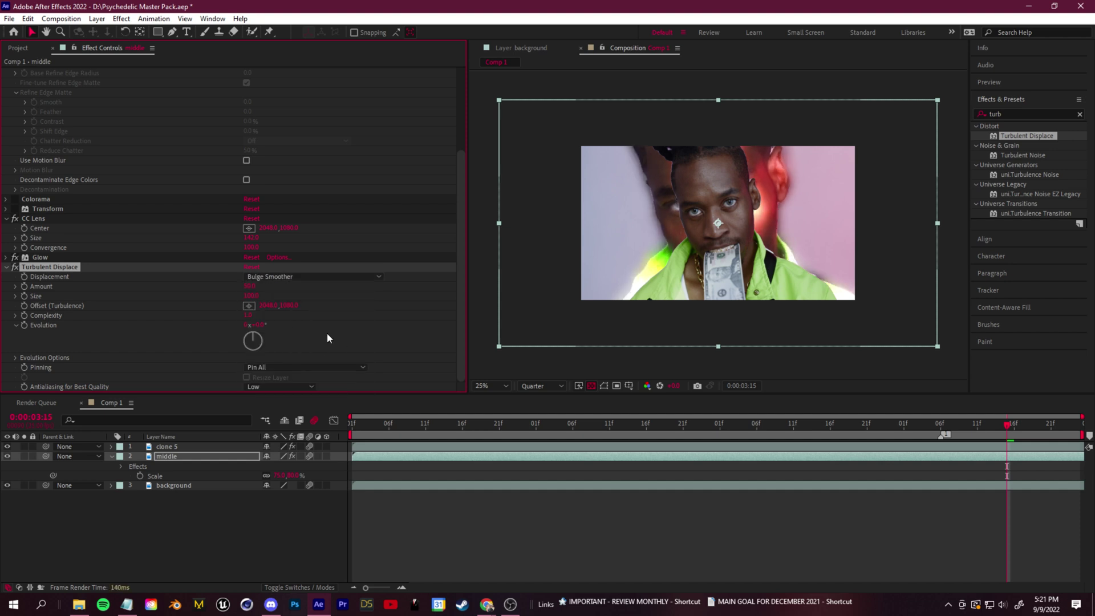
Step: Raise the Amount, Size and Complexity of the middle layer's Turbulent Displace, checking the distortion at other frames
{"action": "left_click", "coordinate": [762, 469]}
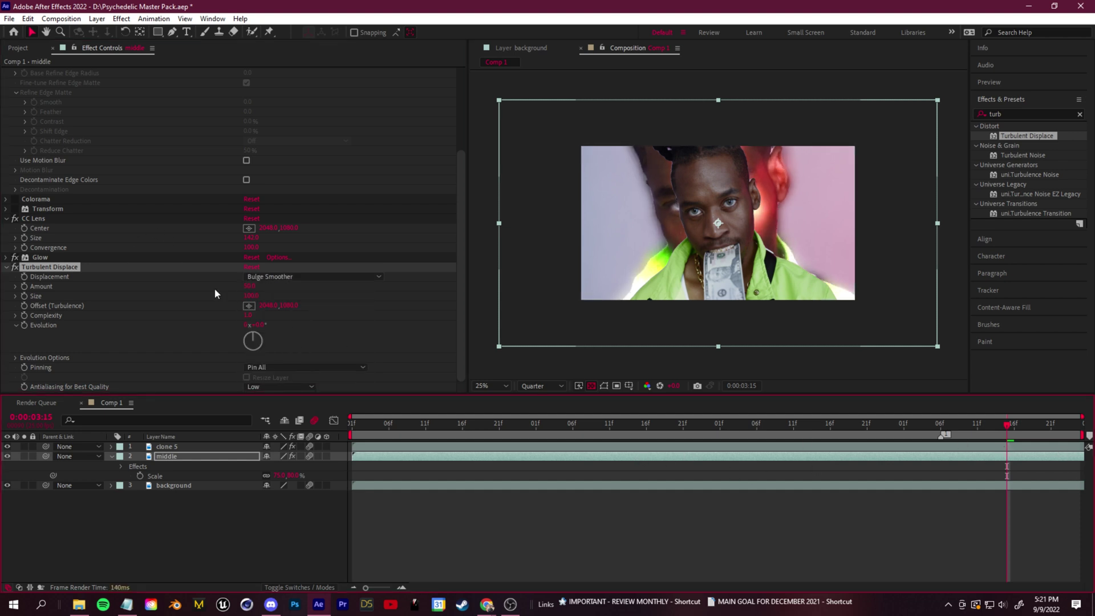
{"action": "left_click_drag", "start_coordinate": [251, 287], "coordinate": [324, 284]}
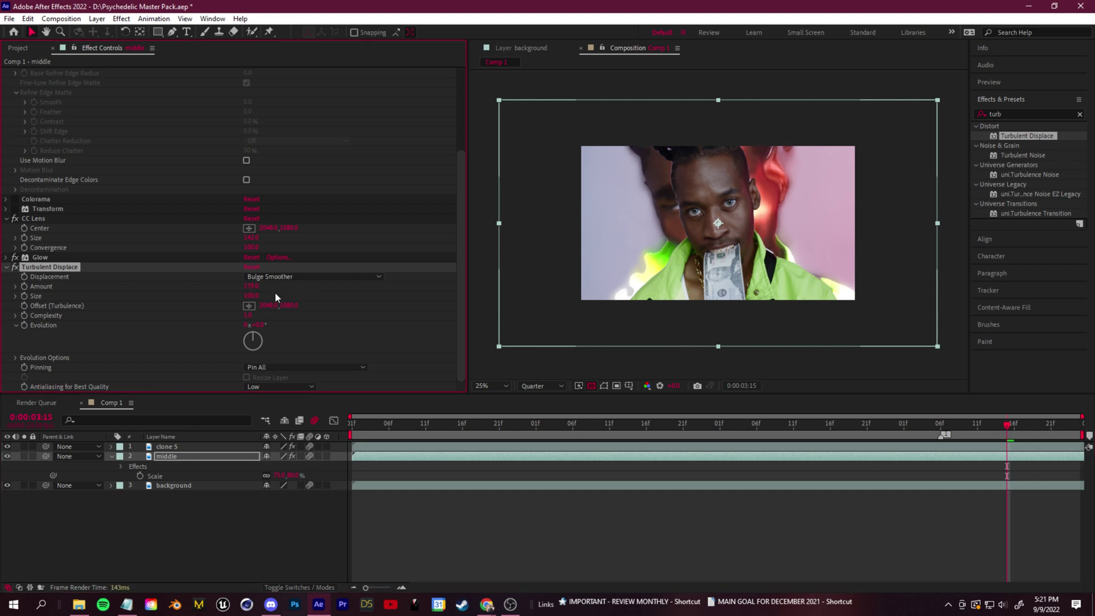
{"action": "left_click_drag", "start_coordinate": [254, 297], "coordinate": [328, 297]}
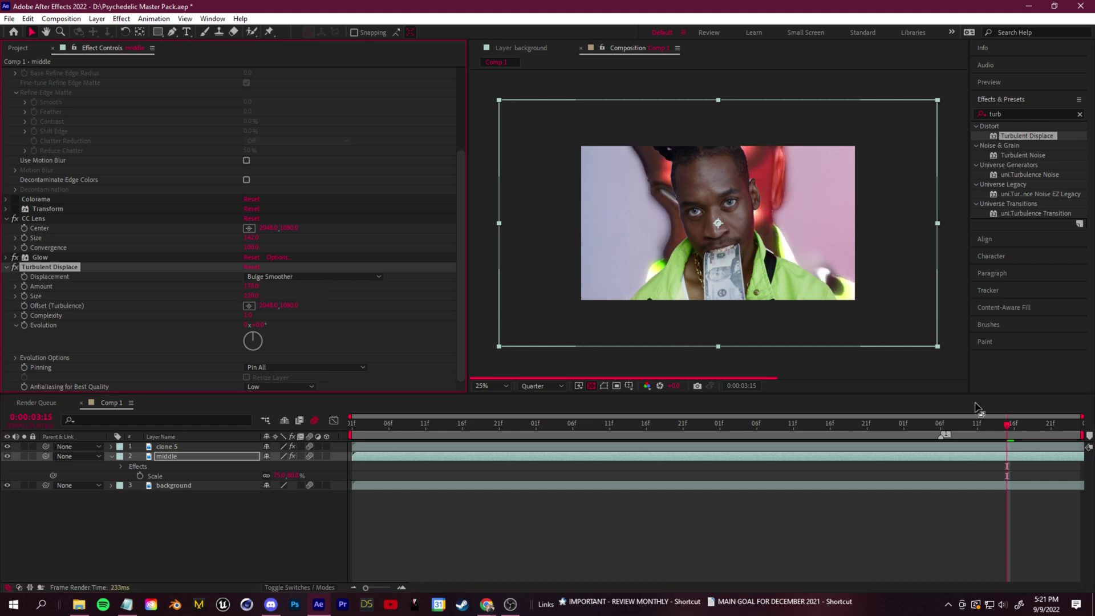
{"action": "left_click_drag", "start_coordinate": [1002, 425], "coordinate": [927, 433]}
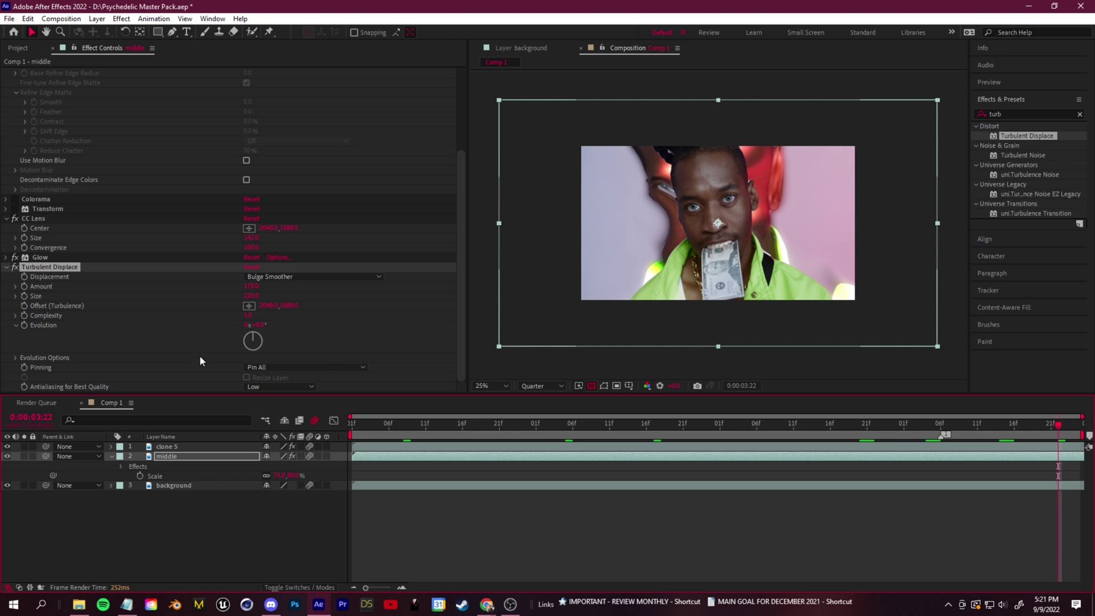
{"action": "left_click_drag", "start_coordinate": [250, 316], "coordinate": [313, 314]}
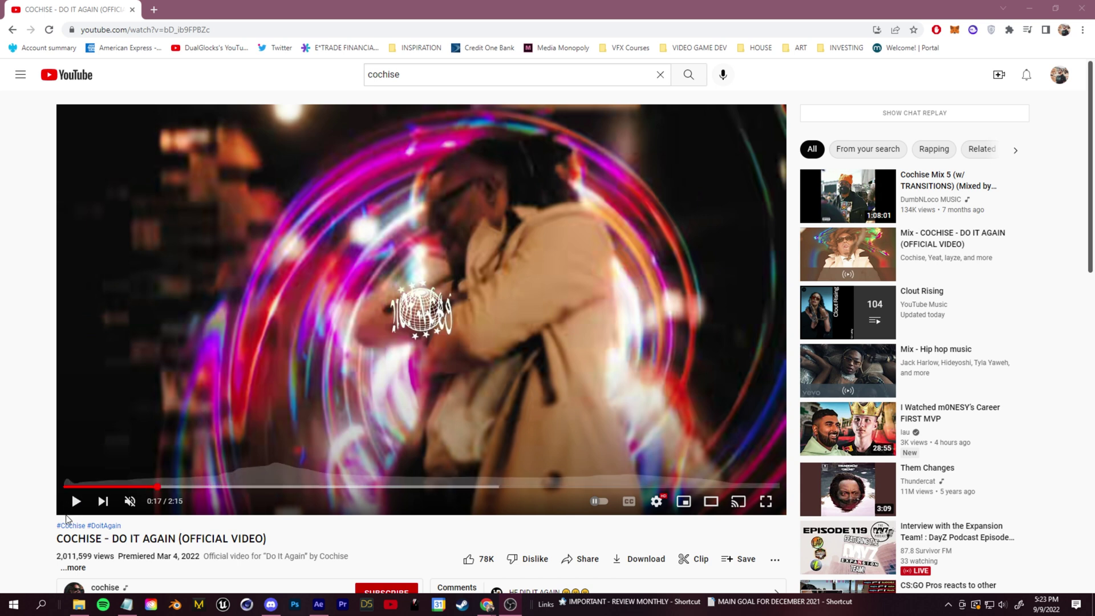
Step: Play the Cochise "Do It Again" video on YouTube to examine the light effect, and return to After Effects
{"action": "left_click", "coordinate": [76, 505]}
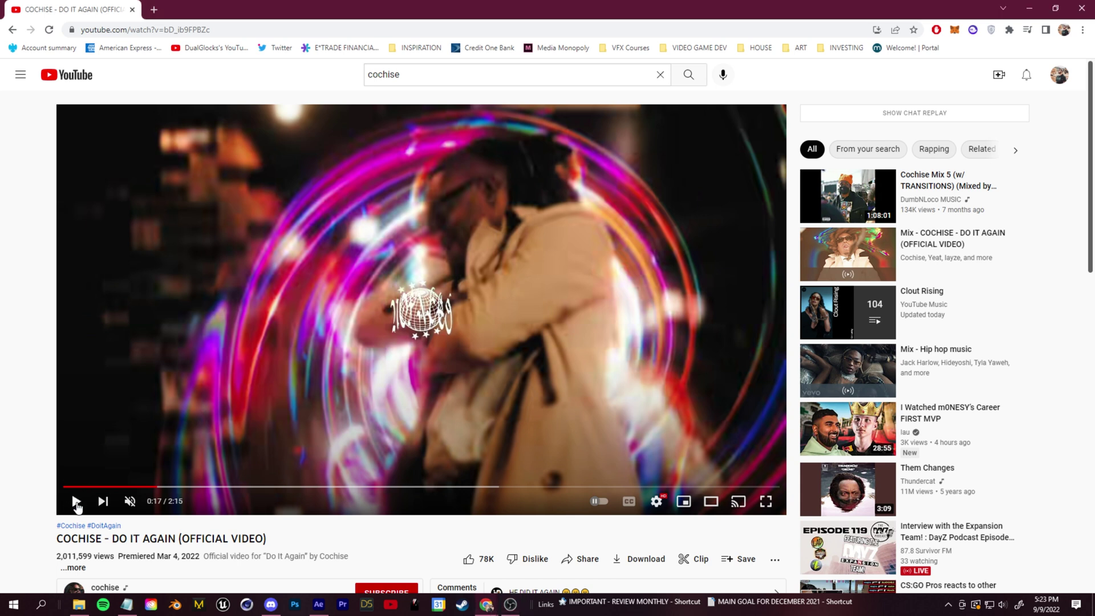
{"action": "left_click", "coordinate": [76, 504]}
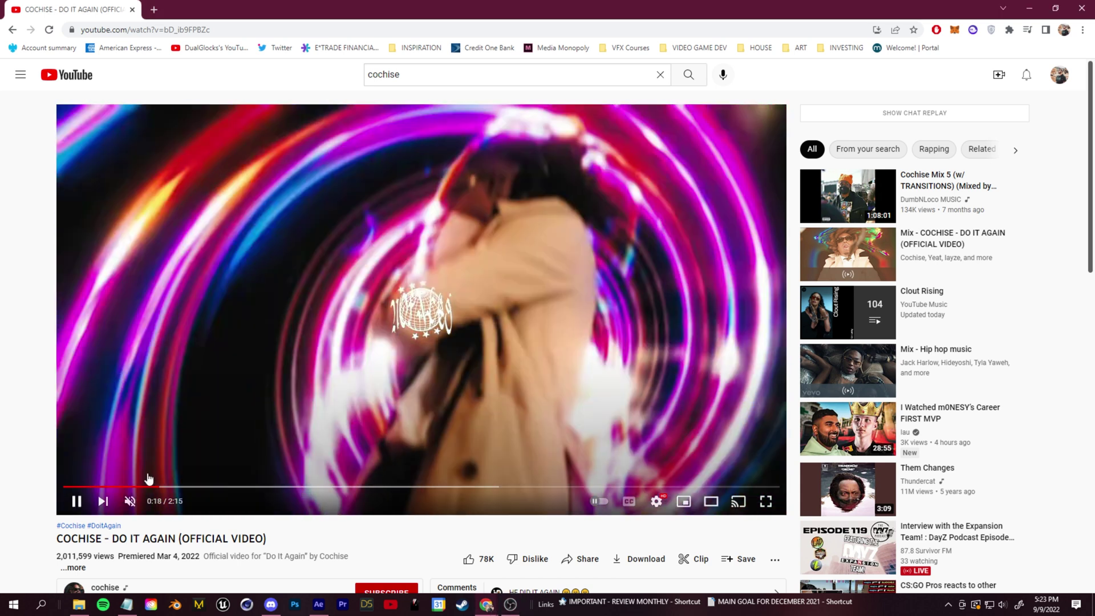
{"action": "left_click", "coordinate": [1029, 8]}
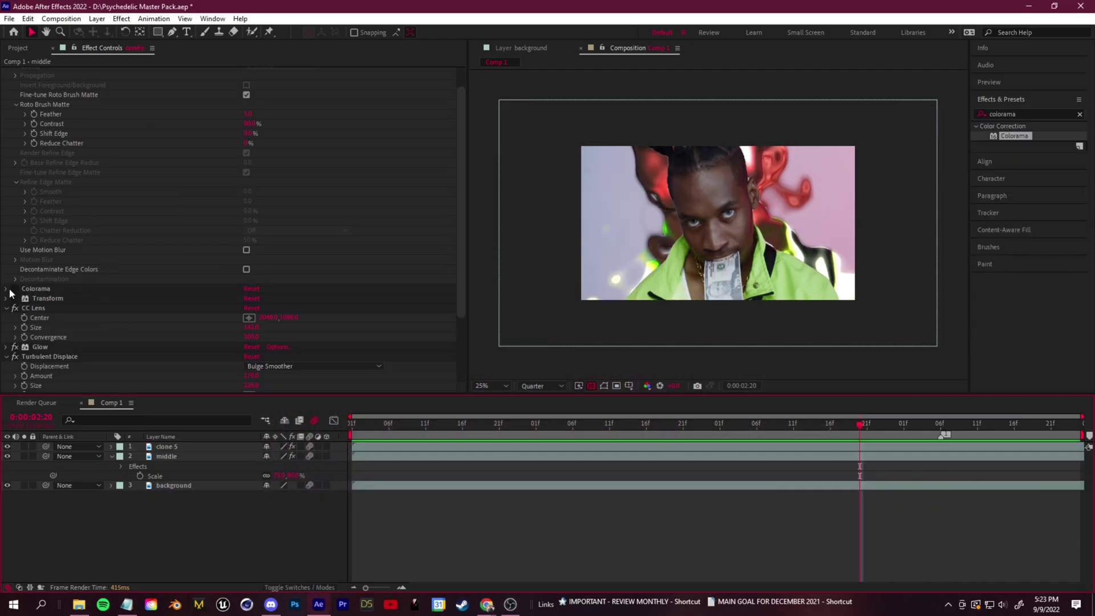
Step: Re-enable Colorama on the middle layer and set its output cycle palette preset to Hue Cycle
{"action": "left_click", "coordinate": [15, 290]}
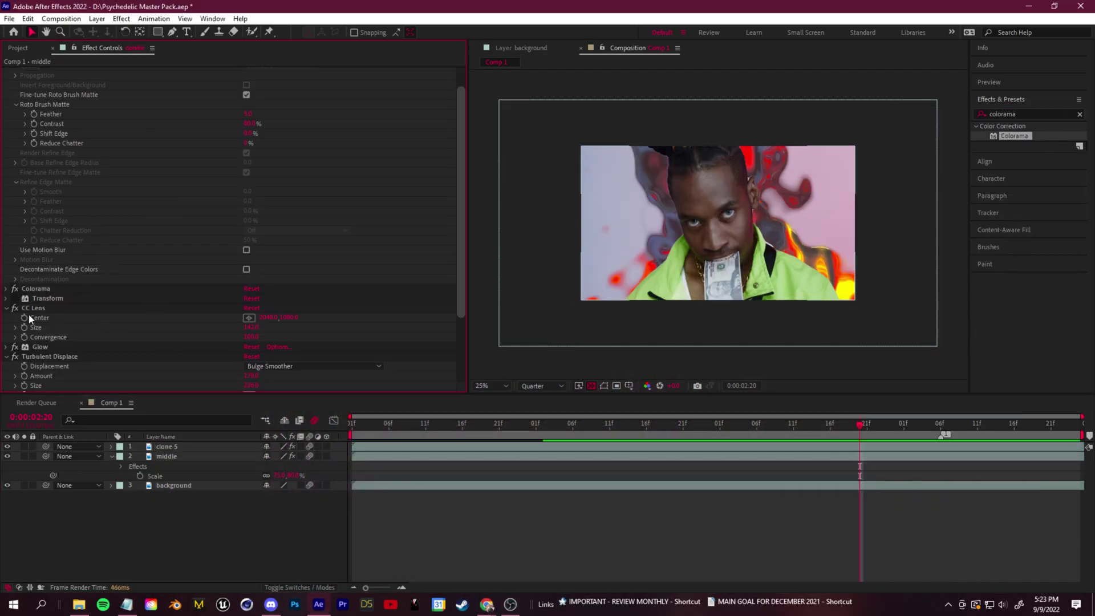
{"action": "left_click", "coordinate": [6, 290]}
{"action": "scroll", "coordinate": [234, 293], "scroll_direction": "down", "scroll_amount": 3}
{"action": "left_click", "coordinate": [257, 191]}
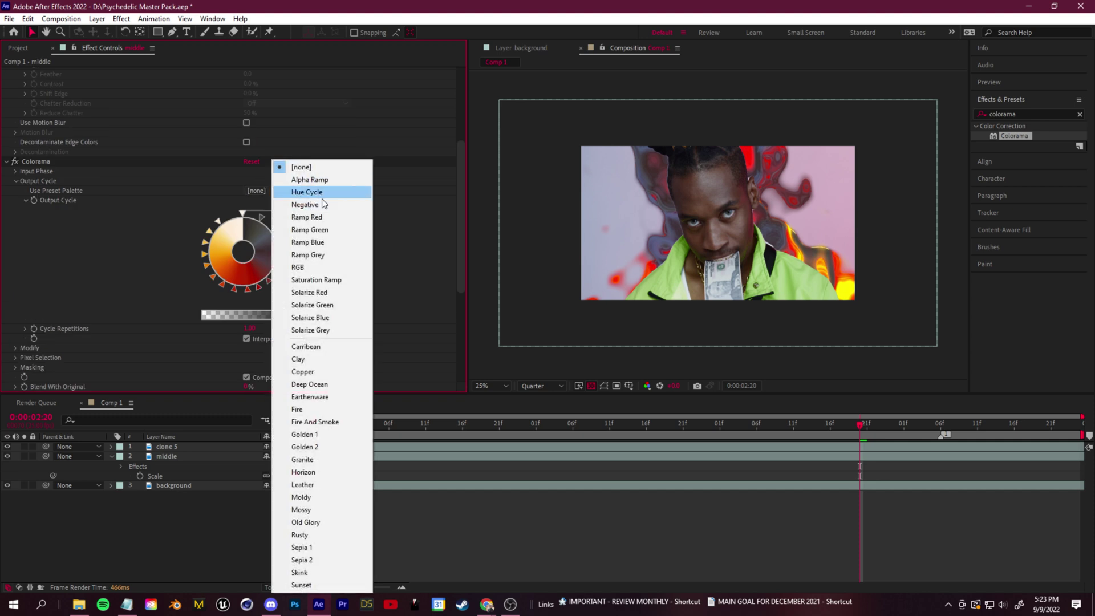
{"action": "left_click", "coordinate": [319, 193]}
{"action": "left_click", "coordinate": [499, 193]}
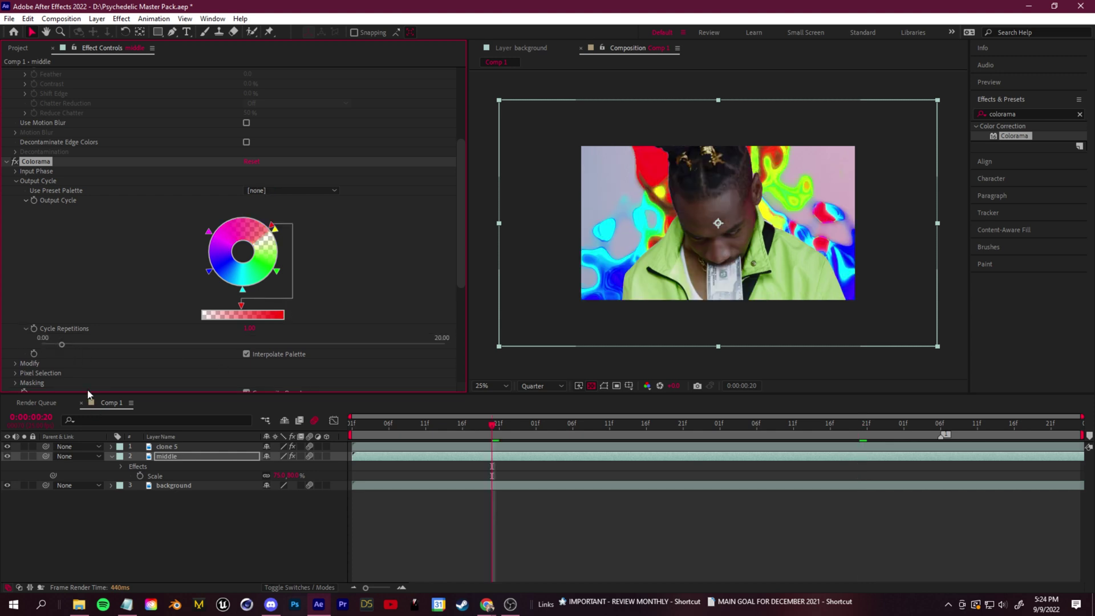
Step: With clone 5 hidden, raise Colorama's Cycle Repetitions to about 17 and shift the colors on the output cycle wheel
{"action": "left_click_drag", "start_coordinate": [61, 345], "coordinate": [131, 338]}
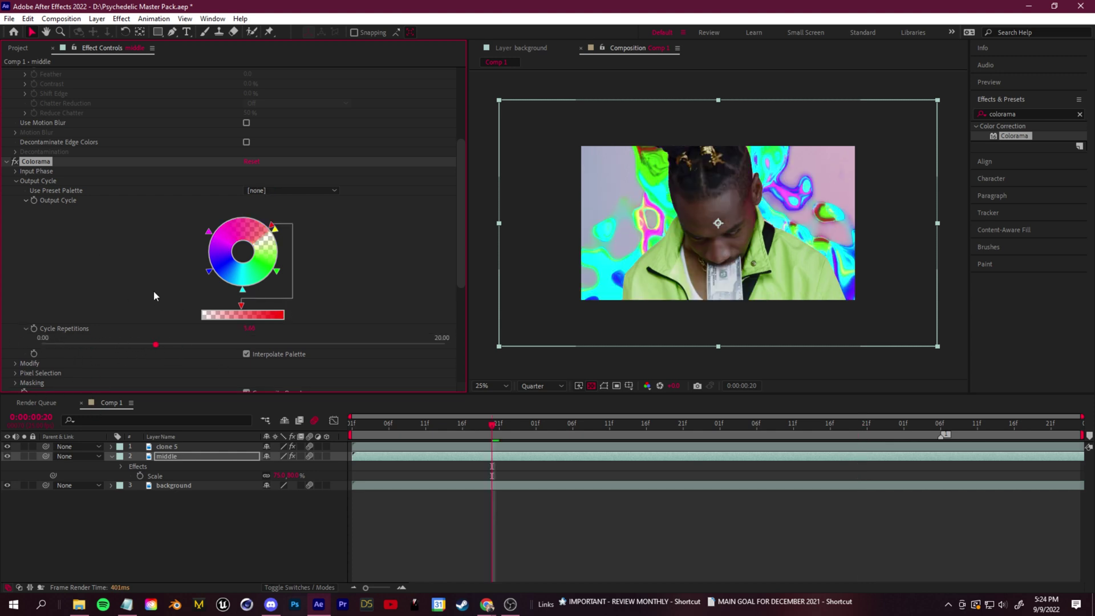
{"action": "left_click", "coordinate": [7, 447]}
{"action": "left_click_drag", "start_coordinate": [155, 344], "coordinate": [274, 344]}
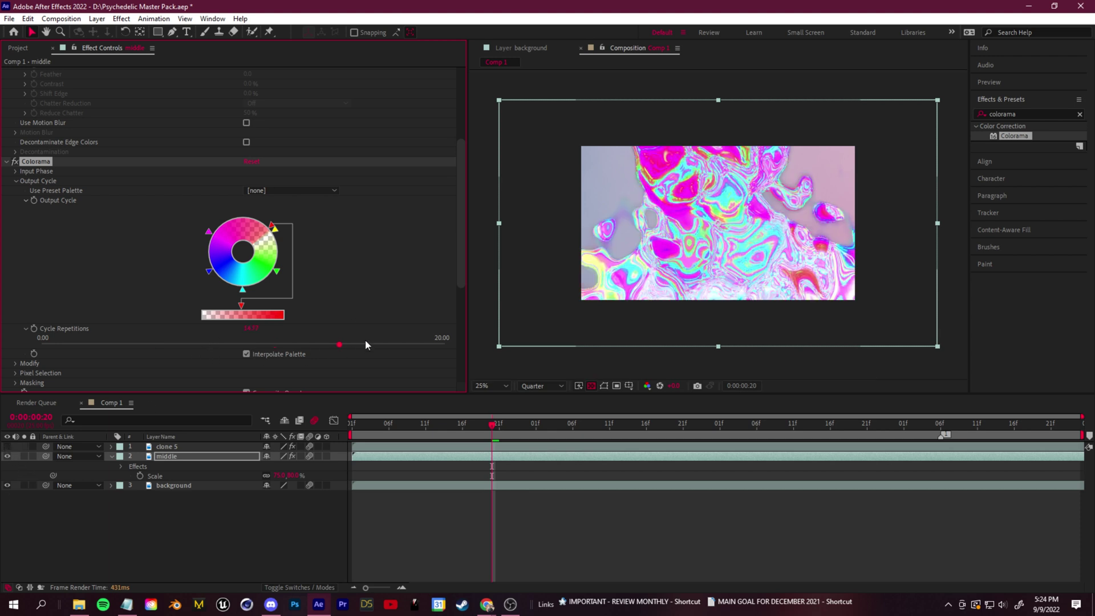
{"action": "left_click_drag", "start_coordinate": [340, 345], "coordinate": [392, 344]}
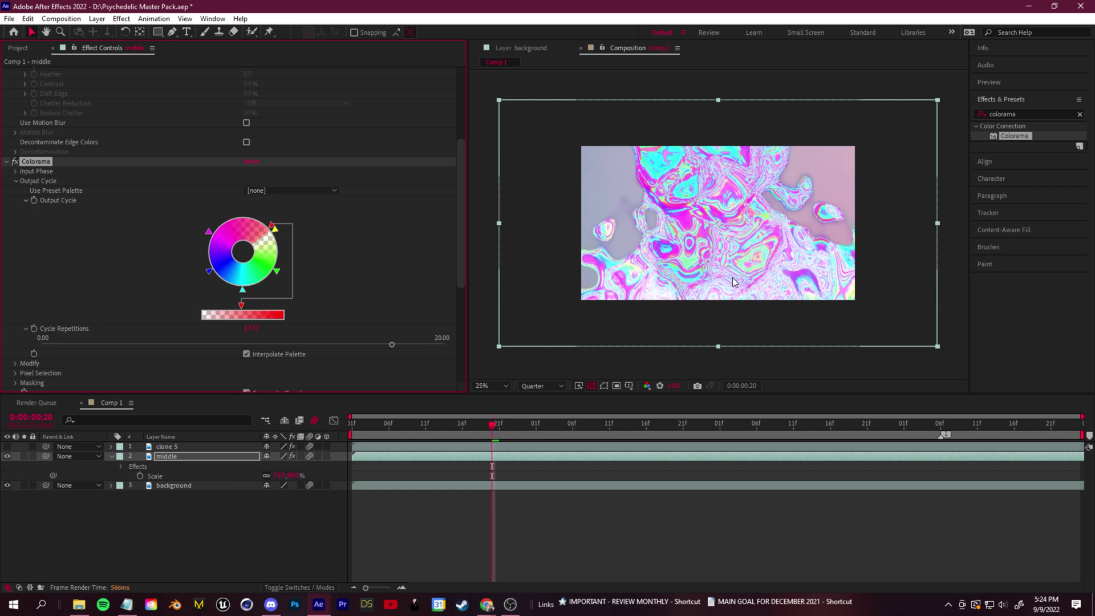
{"action": "left_click_drag", "start_coordinate": [275, 229], "coordinate": [279, 240]}
{"action": "left_click_drag", "start_coordinate": [243, 289], "coordinate": [291, 259]}
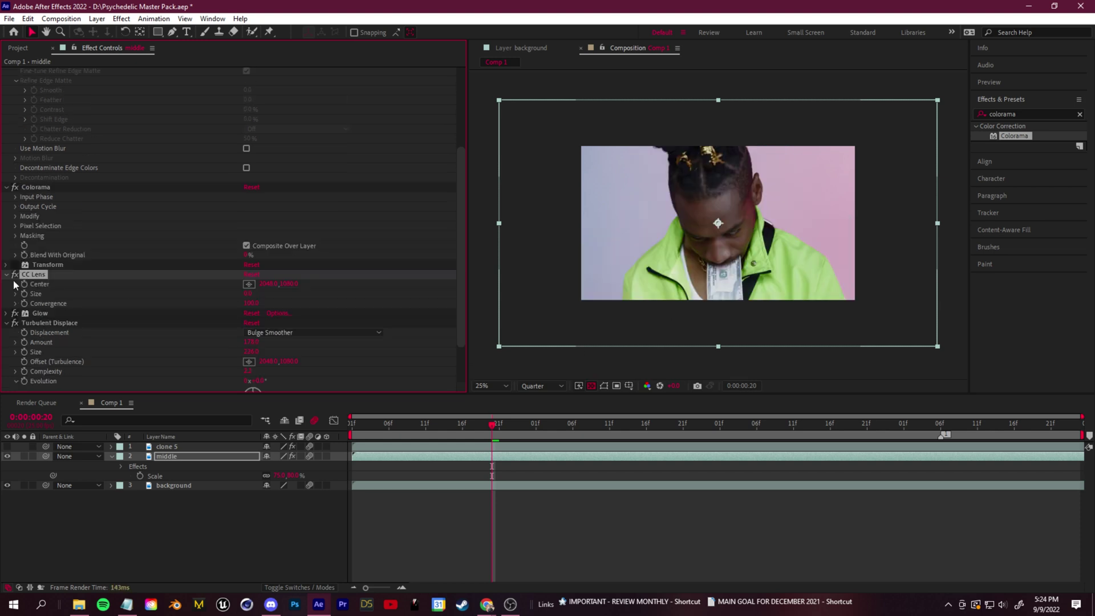
Step: Keyframe the middle layer's CC Lens Size from 0 at 0:00:00:01 to a larger value at 0:00:01:09
{"action": "left_click_drag", "start_coordinate": [497, 424], "coordinate": [404, 428]}
{"action": "mouse_move", "coordinate": [247, 294]}
{"action": "left_mouse_down"}
{"action": "mouse_move", "coordinate": [339, 296]}
{"action": "mouse_move", "coordinate": [244, 288]}
{"action": "mouse_move", "coordinate": [306, 290]}
{"action": "mouse_move", "coordinate": [237, 297]}
{"action": "left_mouse_up"}
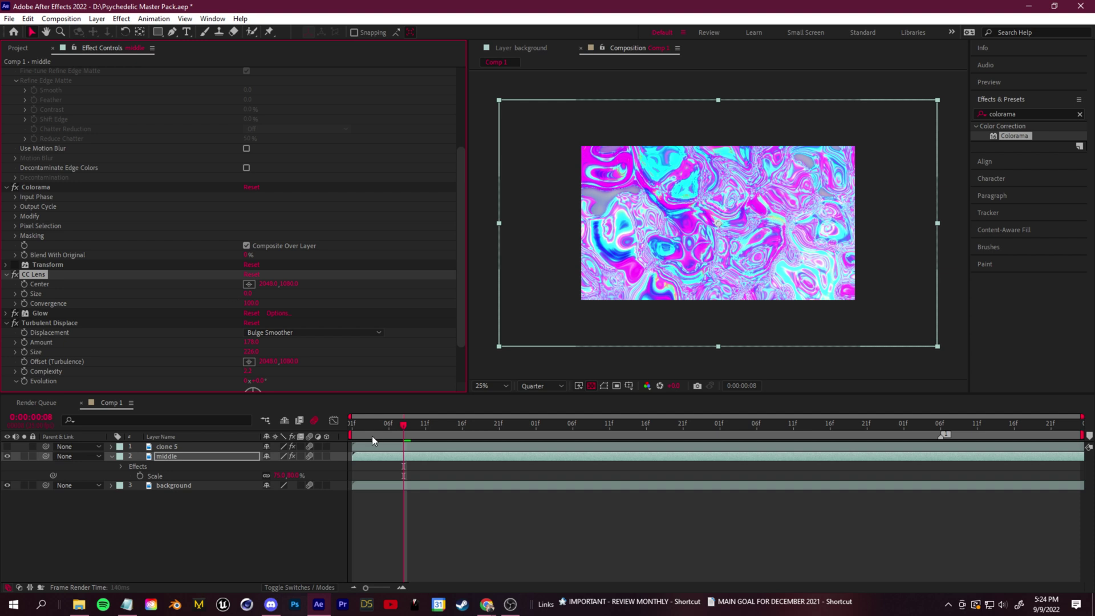
{"action": "key", "text": "Home"}
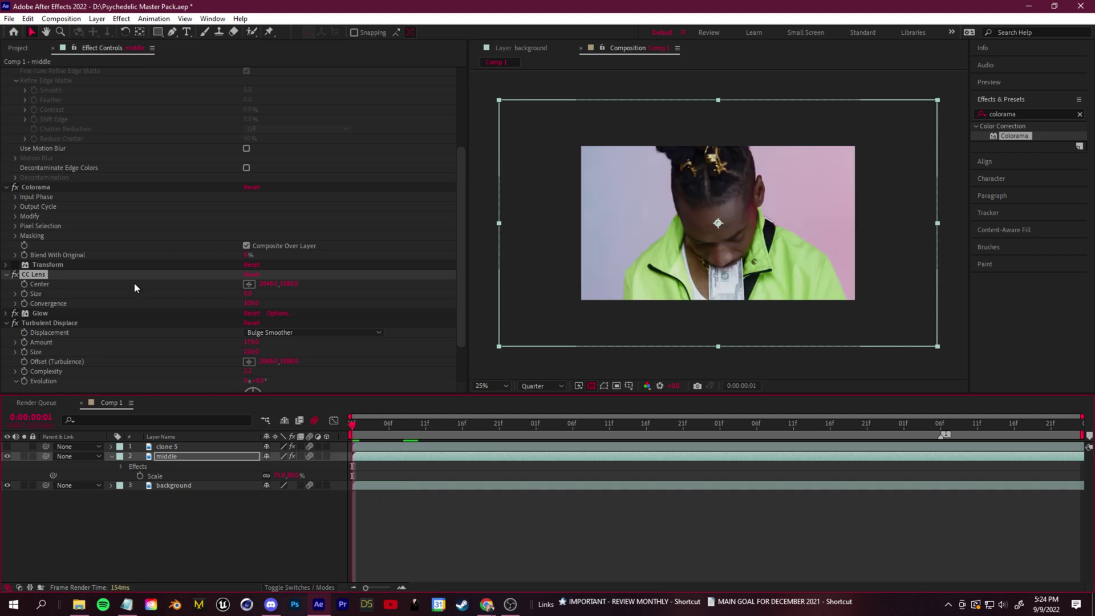
{"action": "left_click", "coordinate": [24, 294]}
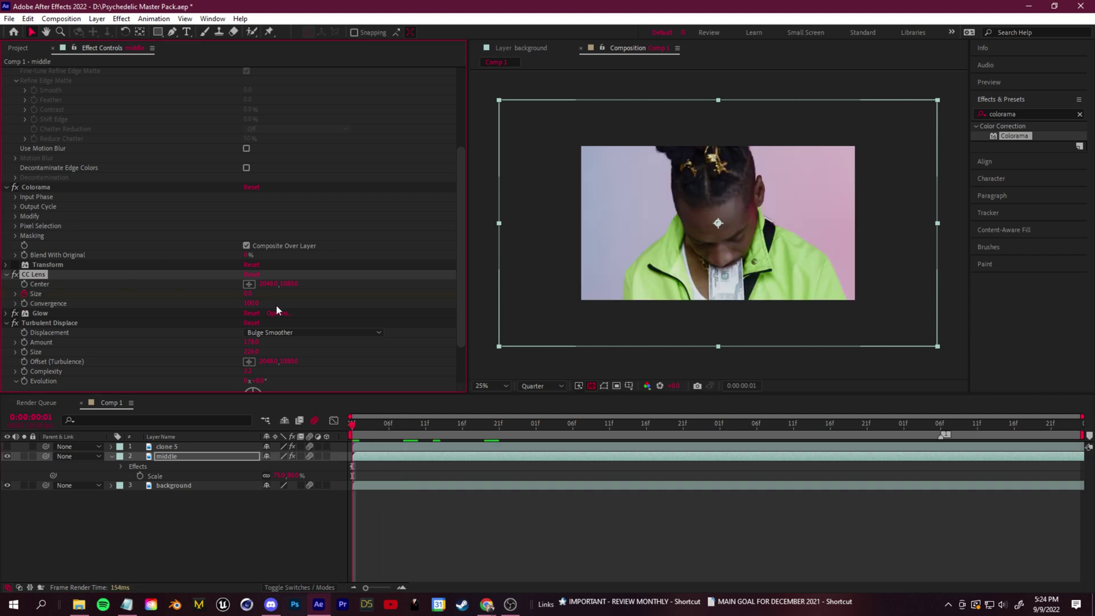
{"action": "left_click_drag", "start_coordinate": [378, 423], "coordinate": [595, 445]}
{"action": "left_click_drag", "start_coordinate": [249, 294], "coordinate": [286, 293]}
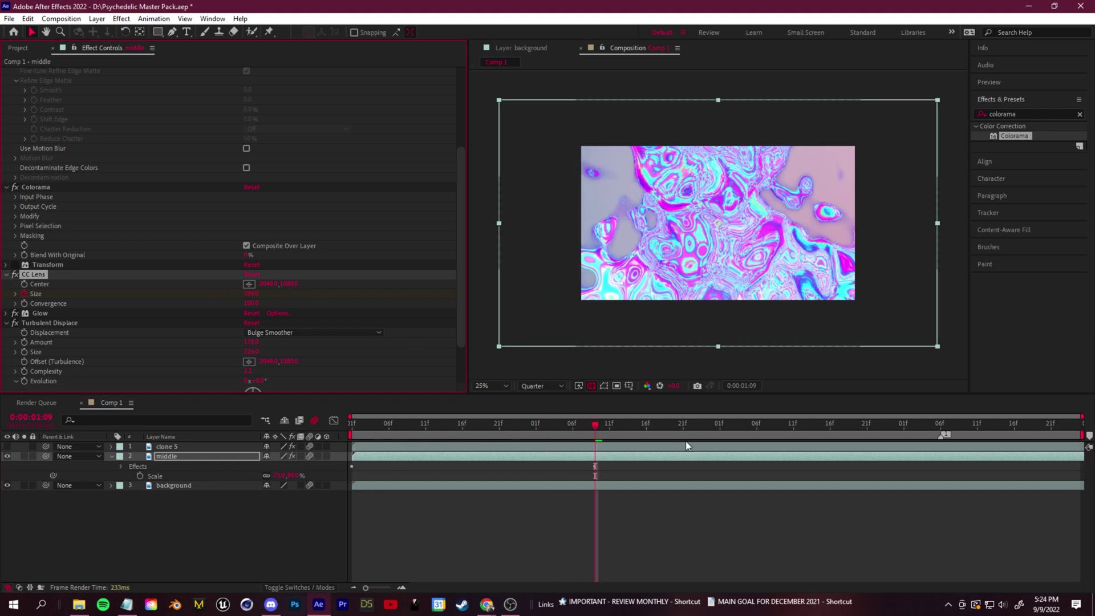
Step: Show the clone 5 layer again and preview the clone's growing lens animation several times from the first frame
{"action": "left_click_drag", "start_coordinate": [597, 425], "coordinate": [253, 441]}
{"action": "left_click", "coordinate": [7, 447]}
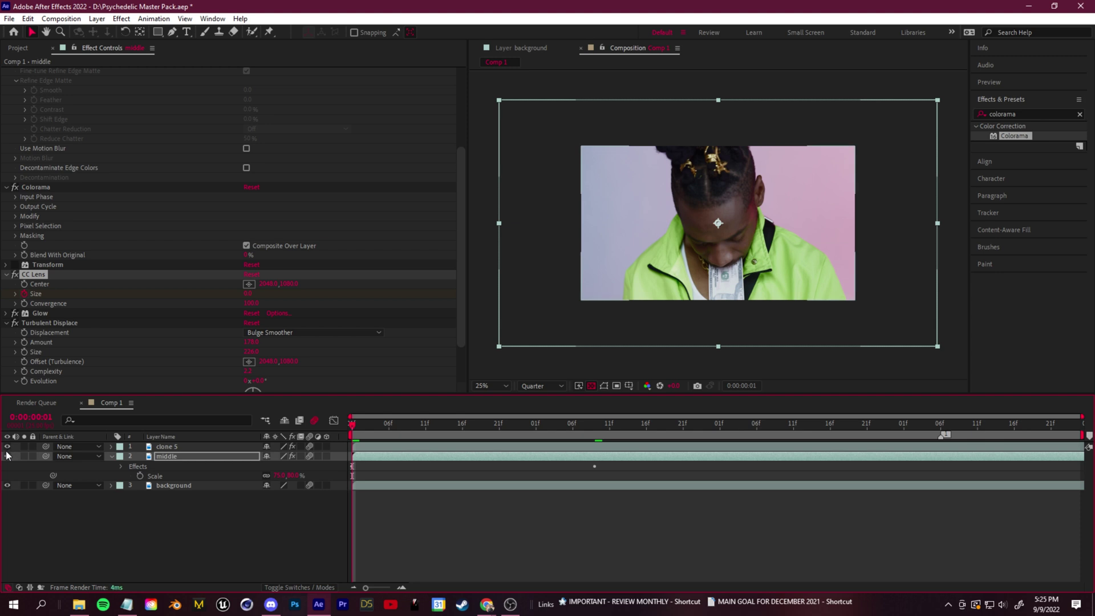
{"action": "left_click", "coordinate": [166, 447]}
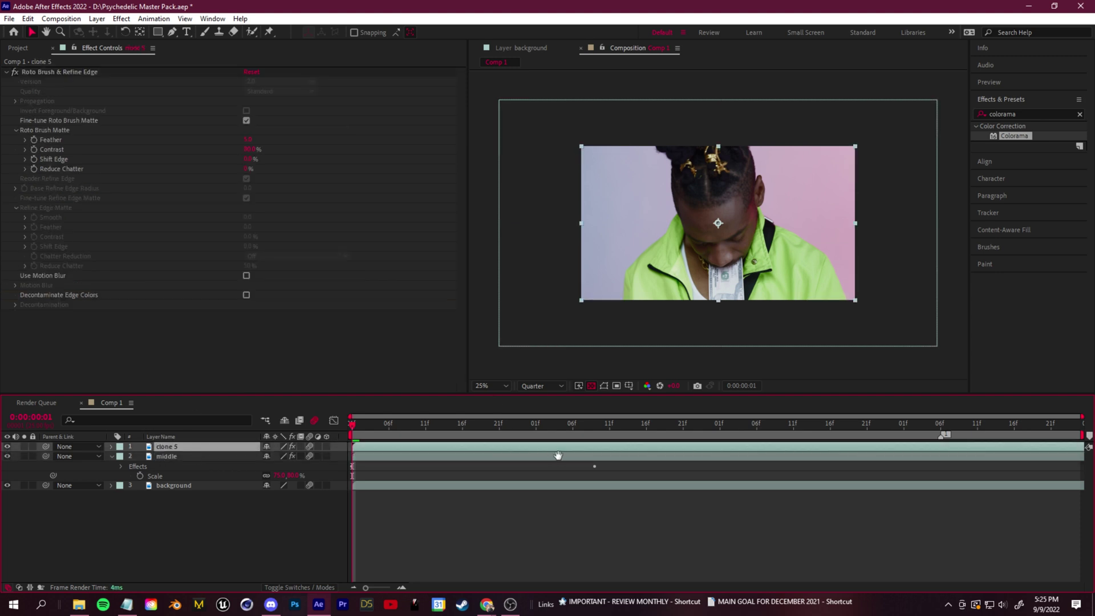
{"action": "key", "text": "space"}
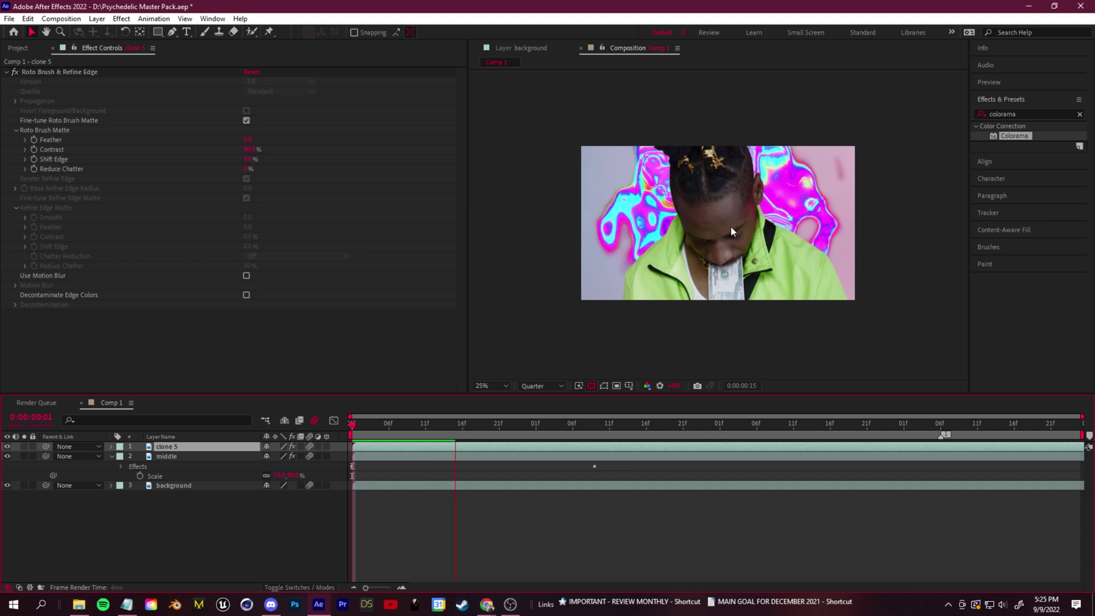
{"action": "key", "text": "space"}
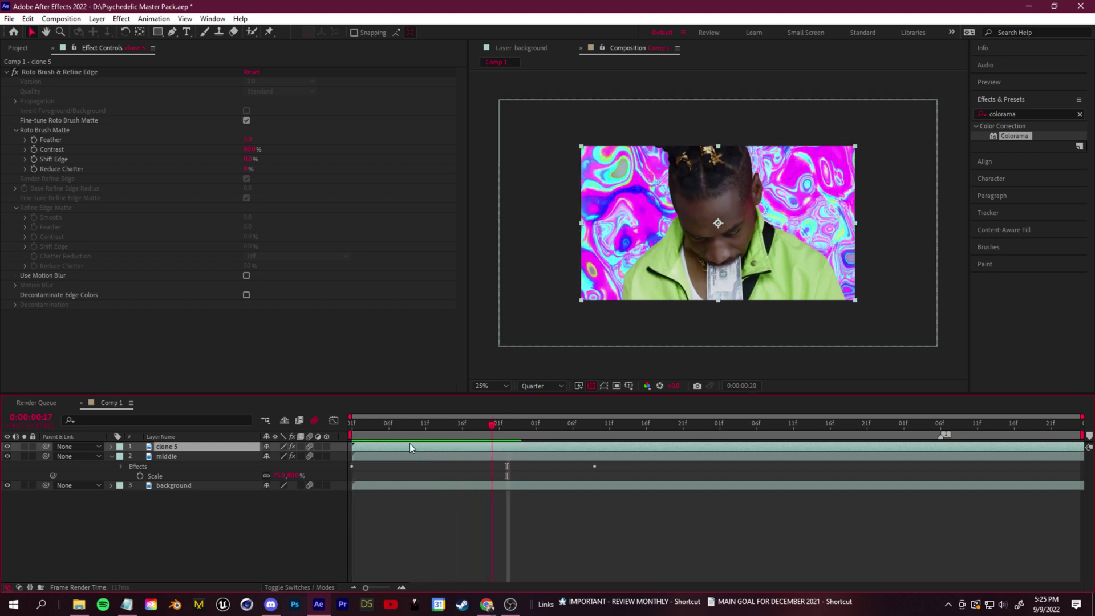
{"action": "left_click_drag", "start_coordinate": [410, 444], "coordinate": [352, 443]}
{"action": "key", "text": "space"}
{"action": "left_click_drag", "start_coordinate": [544, 424], "coordinate": [289, 431]}
{"action": "key", "text": "space"}
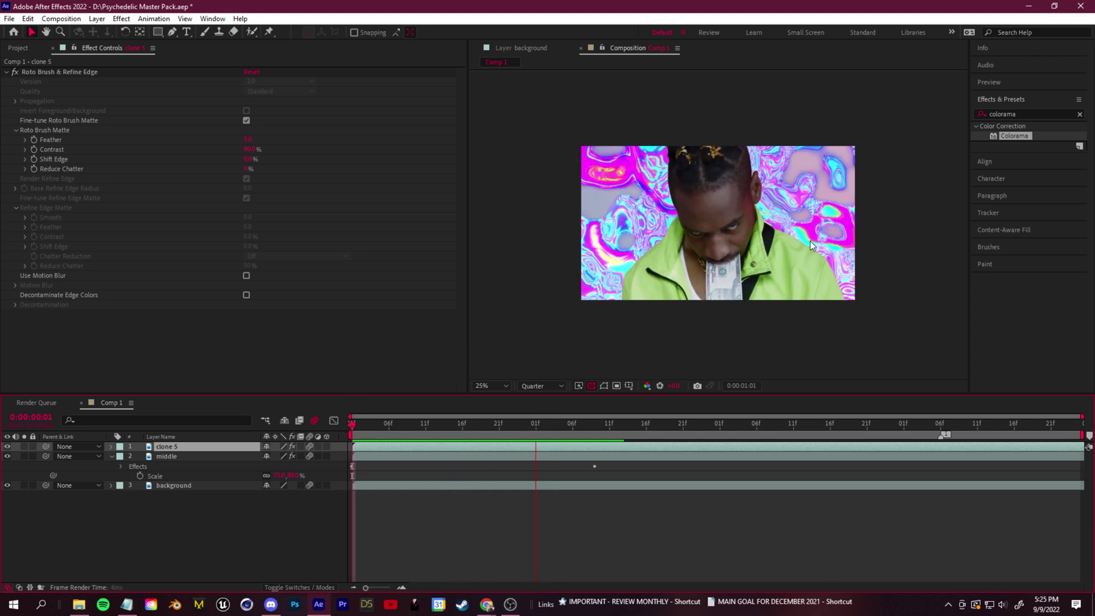
{"action": "key", "text": "space"}
Step: Split the clone 5 layer at 0:00:01:04, delete the later part and preview the composition from the start
{"action": "left_click_drag", "start_coordinate": [605, 421], "coordinate": [469, 438]}
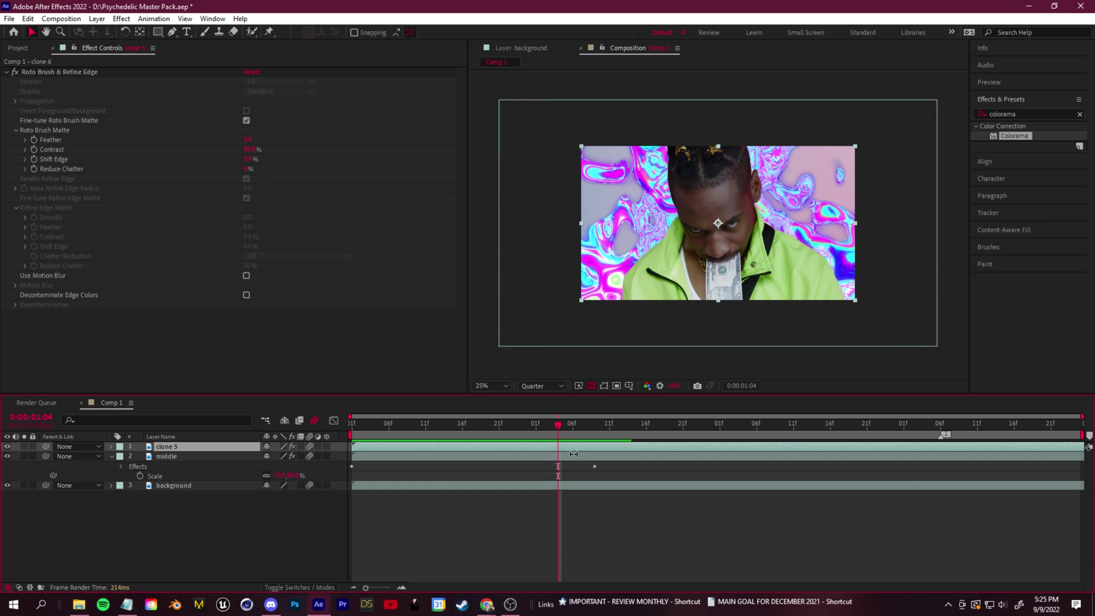
{"action": "key", "text": "ctrl+shift+d"}
{"action": "key", "text": "Delete"}
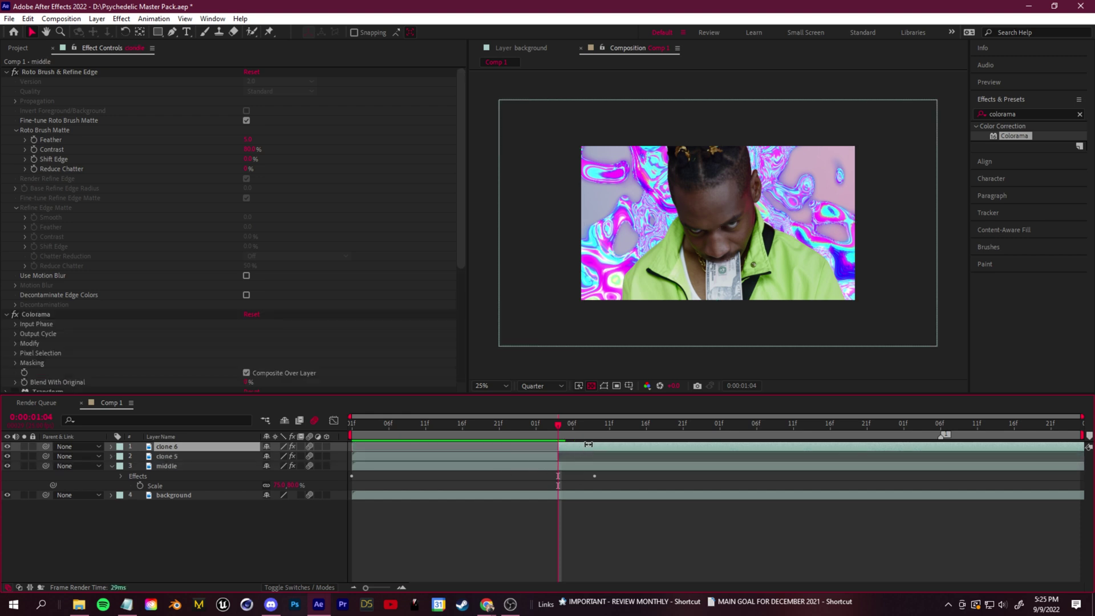
{"action": "key", "text": "Home"}
{"action": "key", "text": "space"}
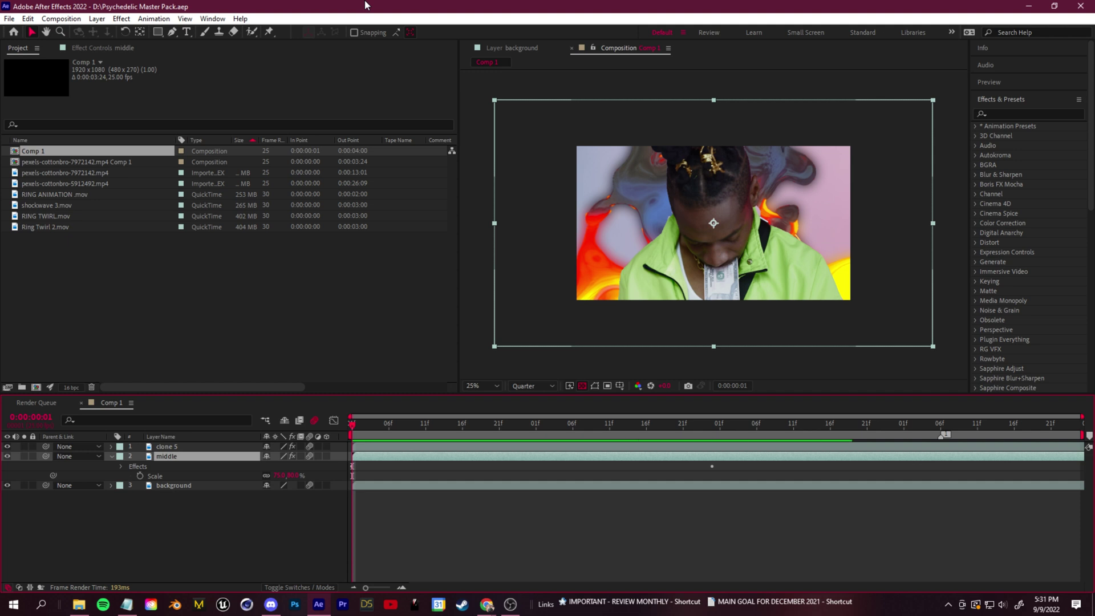
Step: Add a Displacement Map effect to the middle layer with its Colorama, Turbulent Displace, CC Lens, Twirl and Glow effects turned off
{"action": "left_click", "coordinate": [231, 542]}
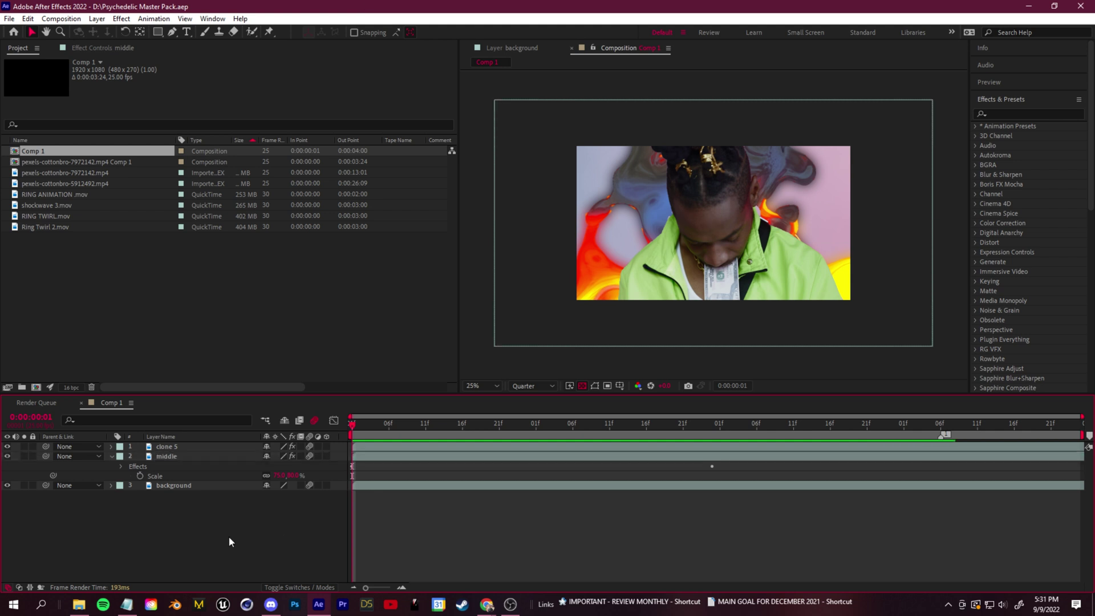
{"action": "left_click", "coordinate": [235, 457]}
{"action": "left_click", "coordinate": [114, 48]}
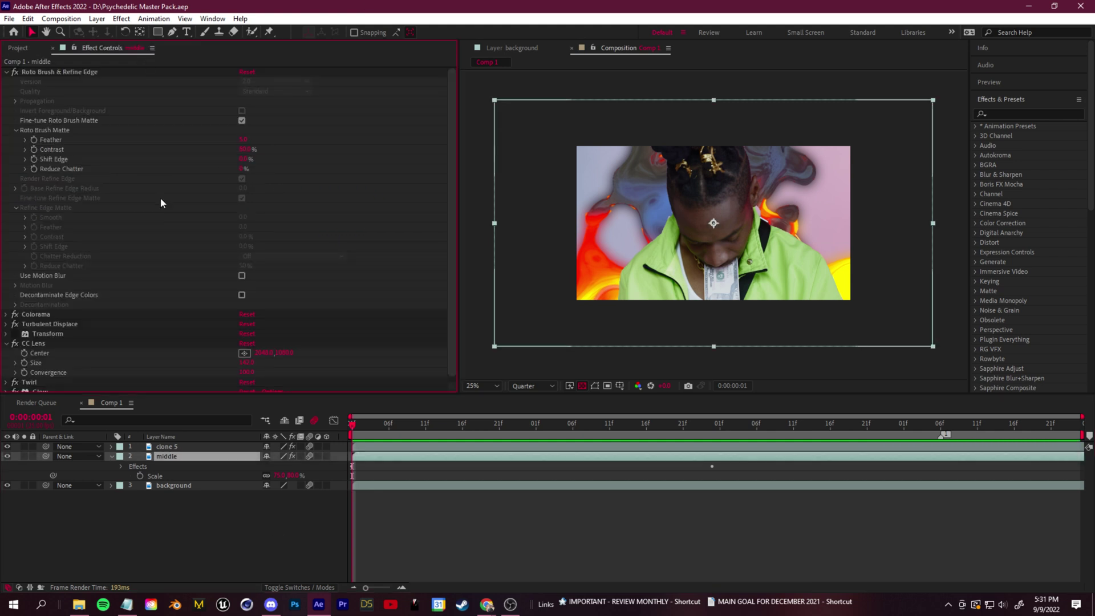
{"action": "left_click", "coordinate": [7, 344]}
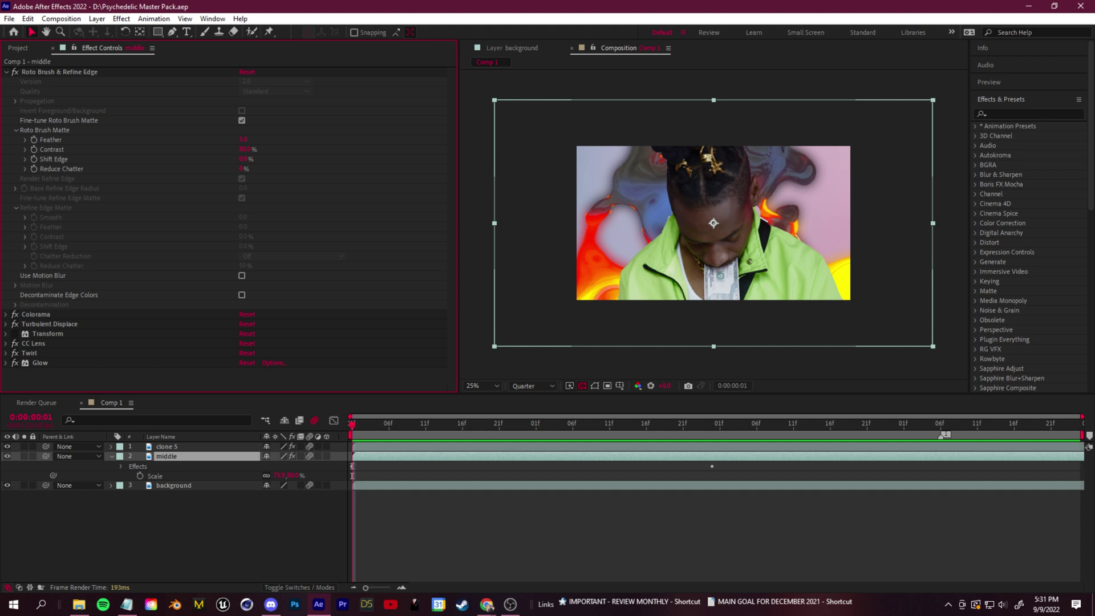
{"action": "left_click", "coordinate": [1018, 113]}
{"action": "type", "text": "displa"}
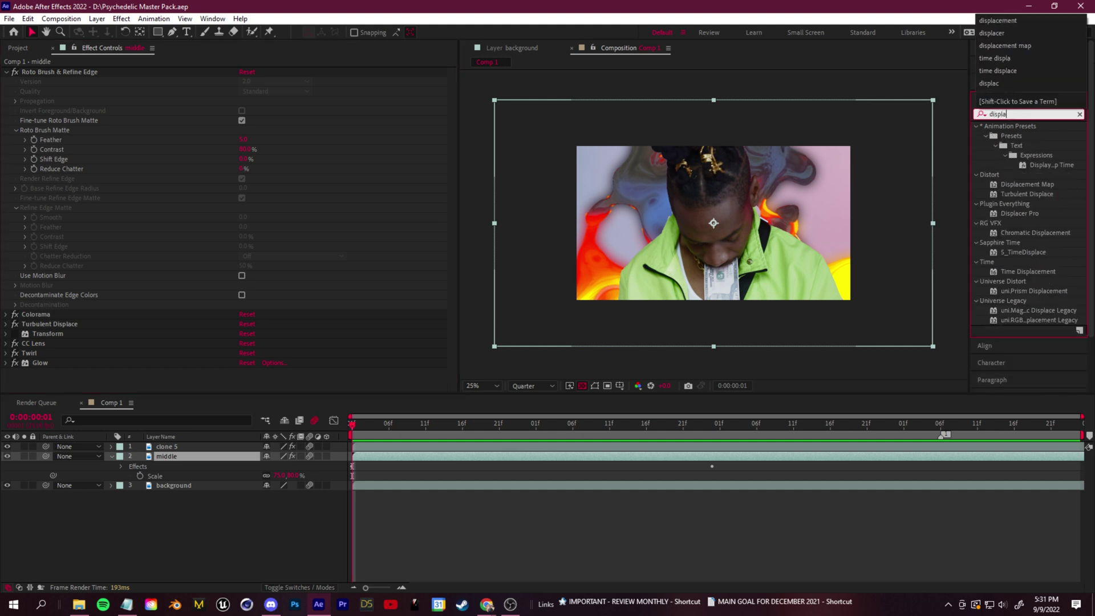
{"action": "type", "text": "cement"}
{"action": "double_click", "coordinate": [1028, 135]}
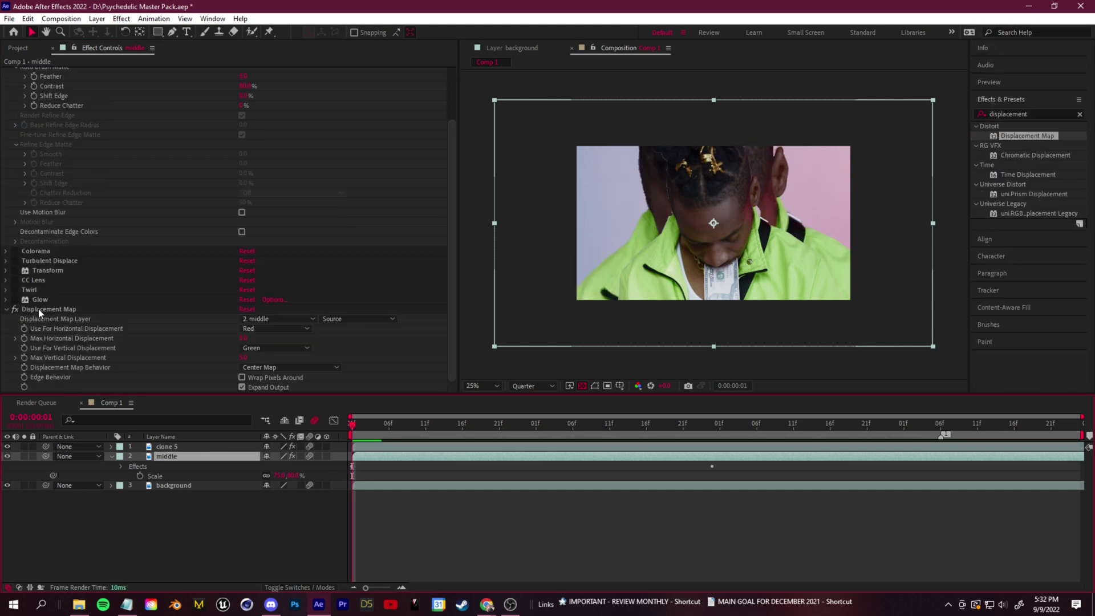
Step: Try higher Max Horizontal and Max Vertical Displacement values in the middle layer's Displacement Map
{"action": "left_click", "coordinate": [39, 309]}
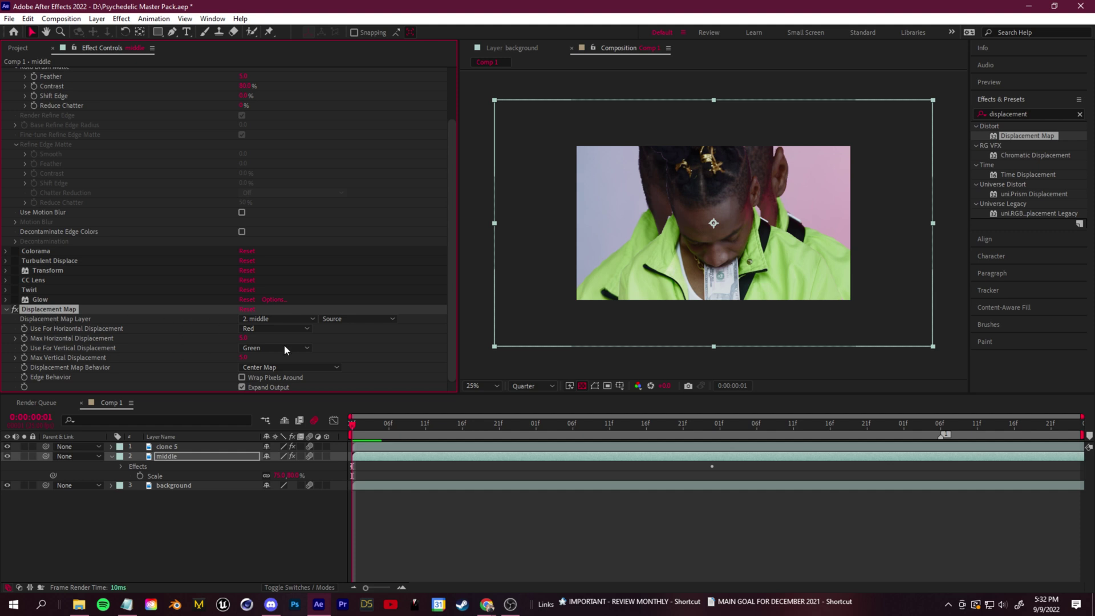
{"action": "left_click_drag", "start_coordinate": [313, 337], "coordinate": [494, 338]}
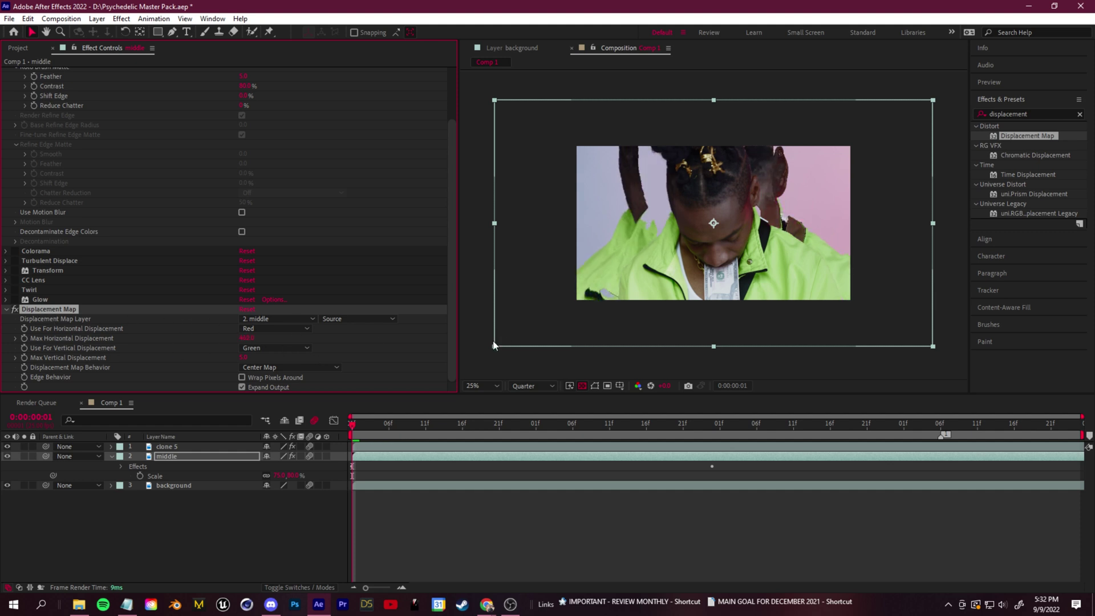
{"action": "left_click_drag", "start_coordinate": [245, 358], "coordinate": [617, 337]}
{"action": "left_click_drag", "start_coordinate": [445, 317], "coordinate": [243, 389]}
Step: Try the Displacement Map on the clone 5 layer with a higher Max Horizontal Displacement and Hue driving the horizontal displacement
{"action": "left_click", "coordinate": [223, 447]}
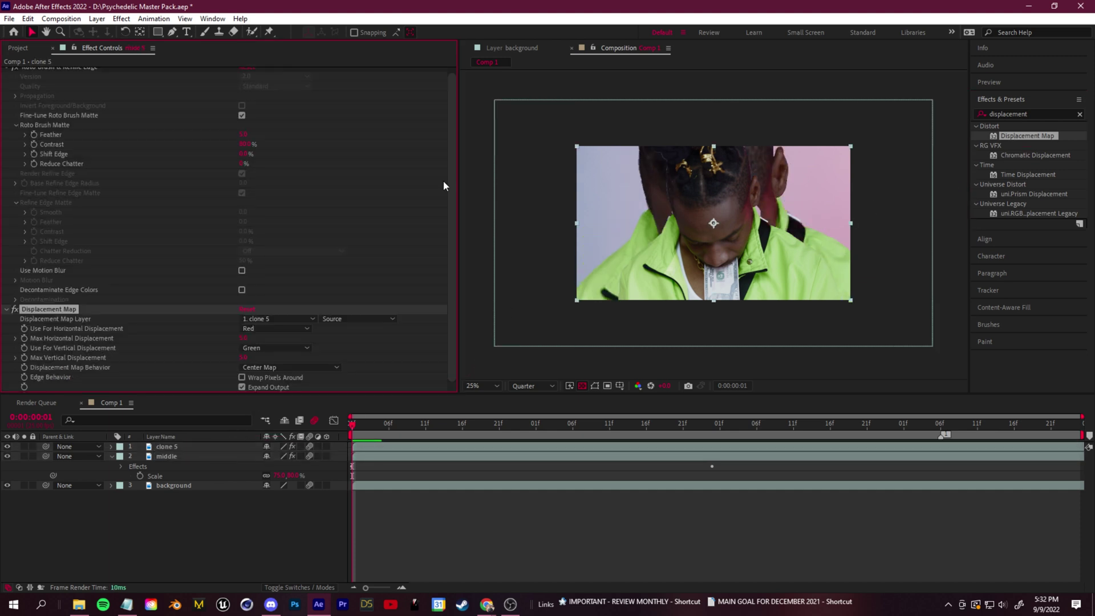
{"action": "left_click_drag", "start_coordinate": [244, 338], "coordinate": [606, 337]}
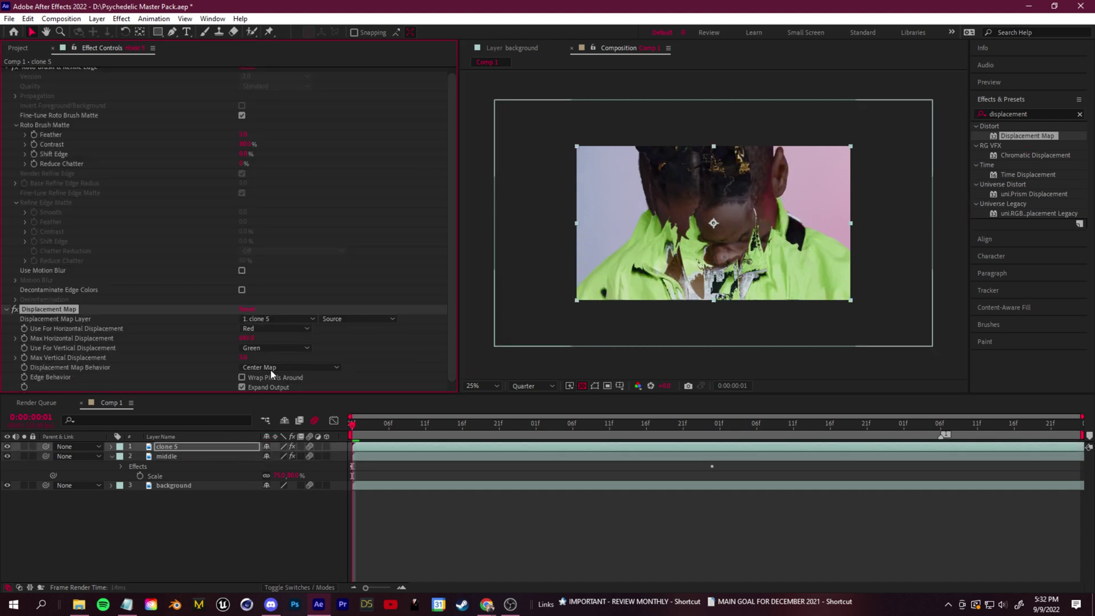
{"action": "left_click", "coordinate": [243, 358]}
{"action": "left_click", "coordinate": [387, 371]}
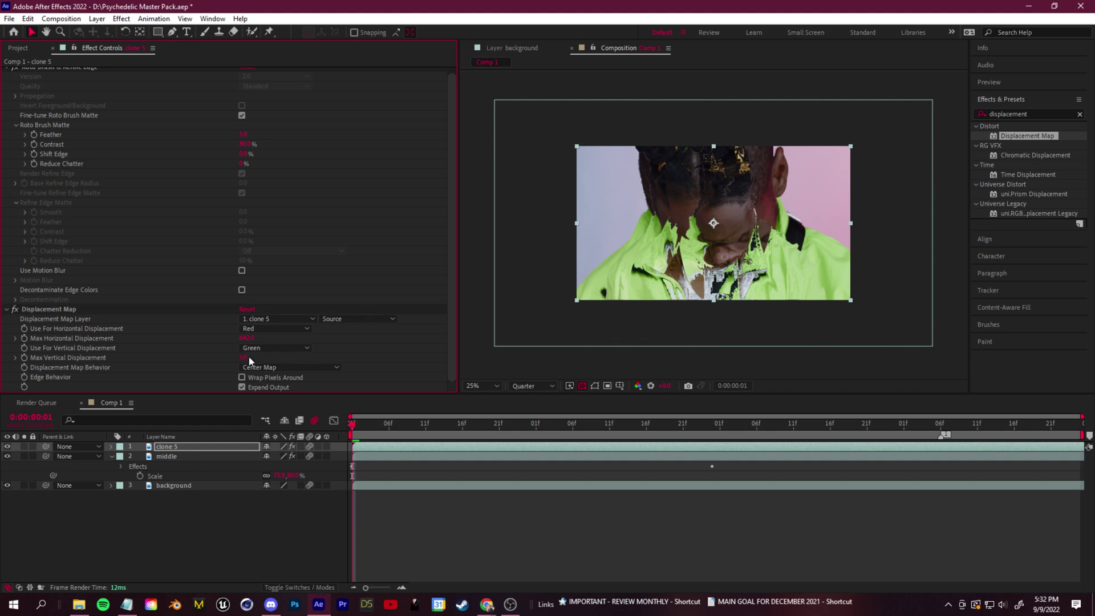
{"action": "left_click", "coordinate": [275, 329]}
{"action": "left_click", "coordinate": [294, 404]}
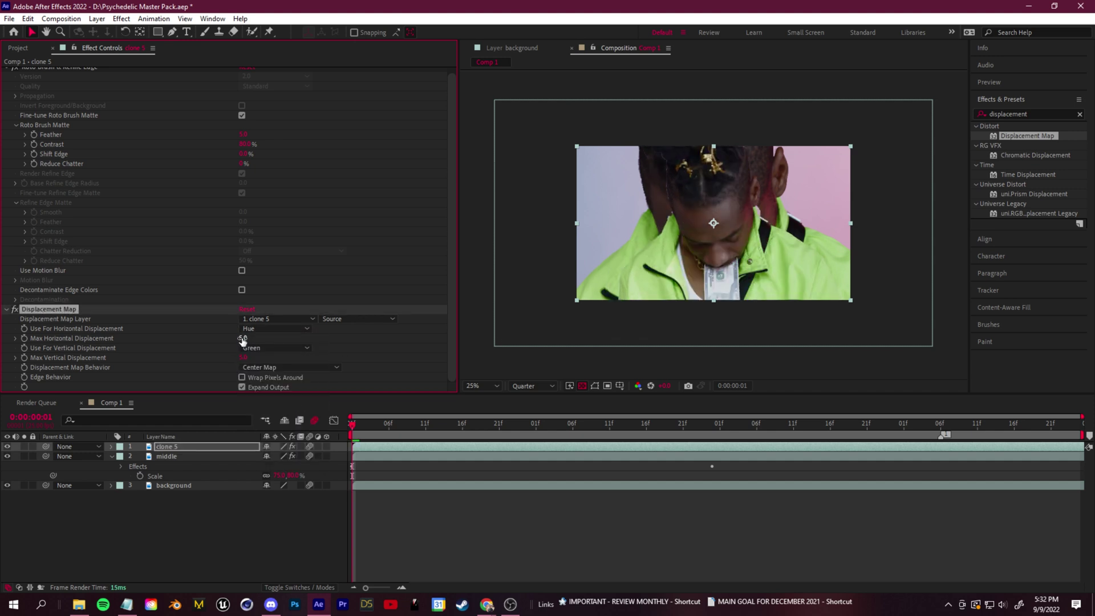
{"action": "key", "text": "ctrl+z"}
Step: Test a stronger horizontal displacement on clone 5, undo it and turn off the layer's Displacement Map effect
{"action": "left_click", "coordinate": [300, 319]}
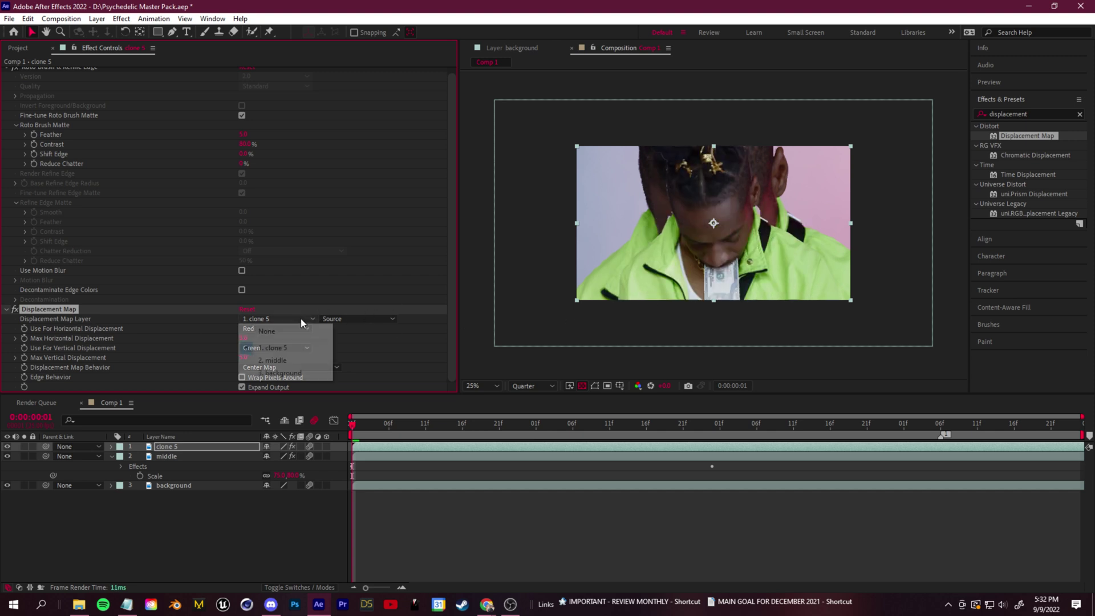
{"action": "left_click", "coordinate": [194, 338]}
{"action": "left_click_drag", "start_coordinate": [243, 338], "coordinate": [234, 365]}
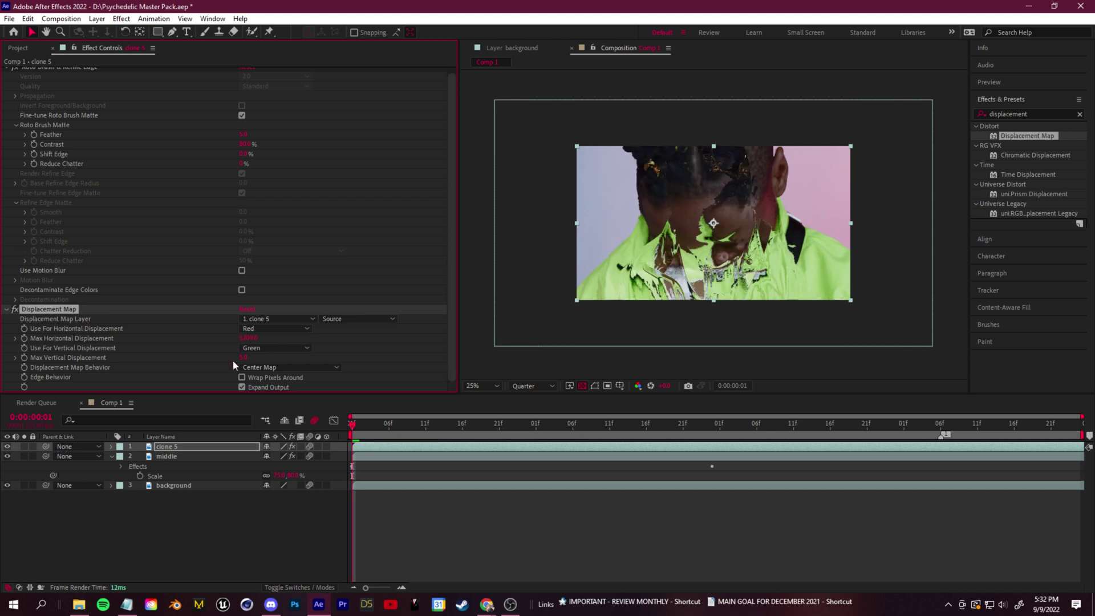
{"action": "key", "text": "ctrl+z"}
{"action": "left_click", "coordinate": [14, 309]}
{"action": "left_click", "coordinate": [198, 470]}
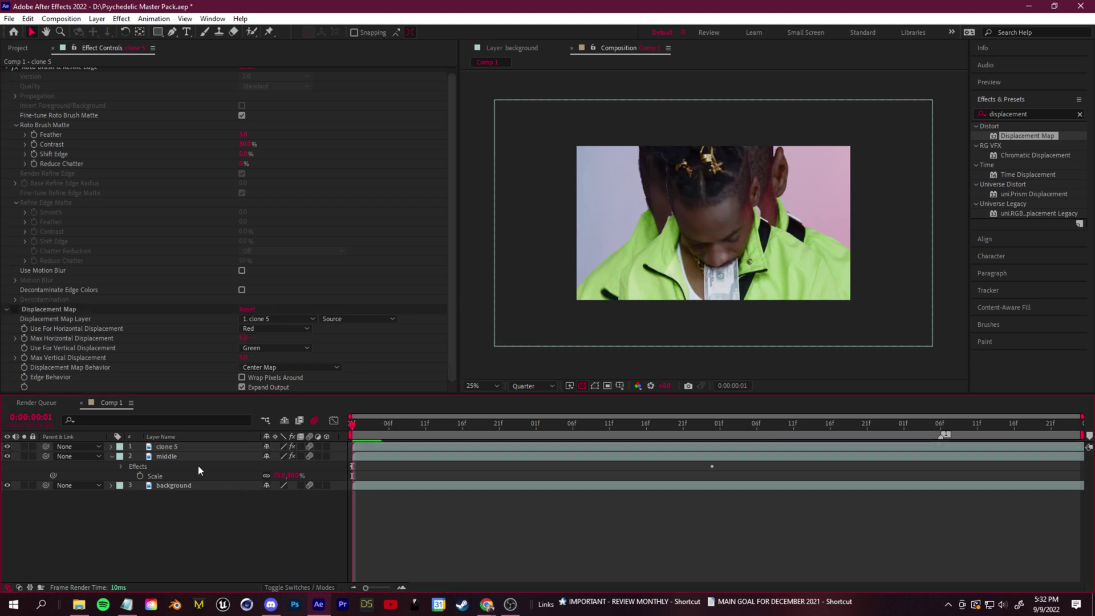
Step: Create a new composition named DISPLACEMENT MAPS with a width of 1920 px and a height of 1080 px
{"action": "left_click", "coordinate": [21, 48]}
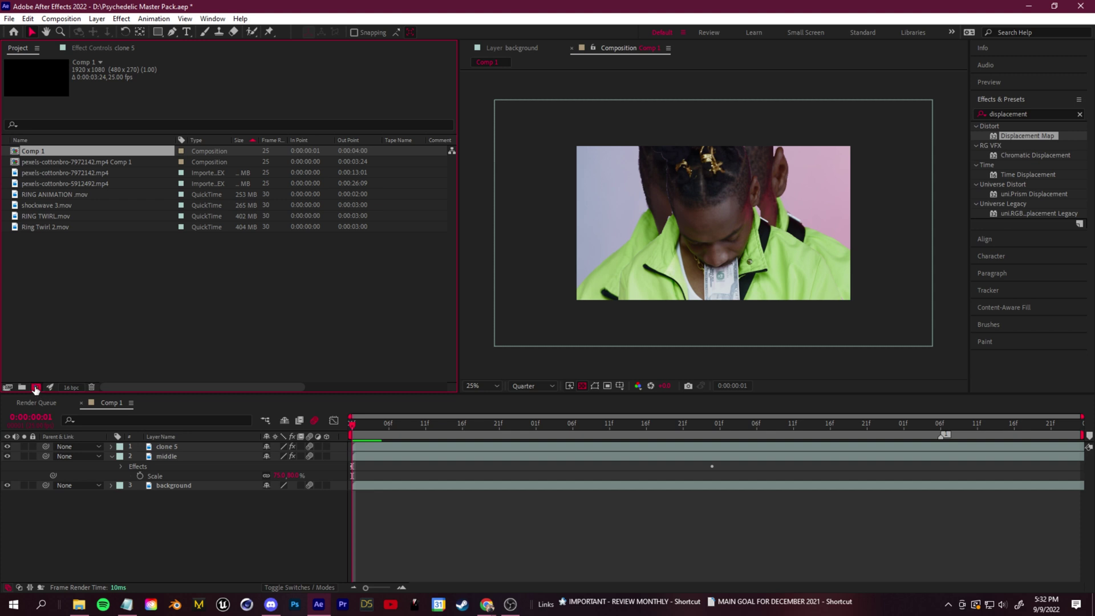
{"action": "left_click", "coordinate": [36, 387]}
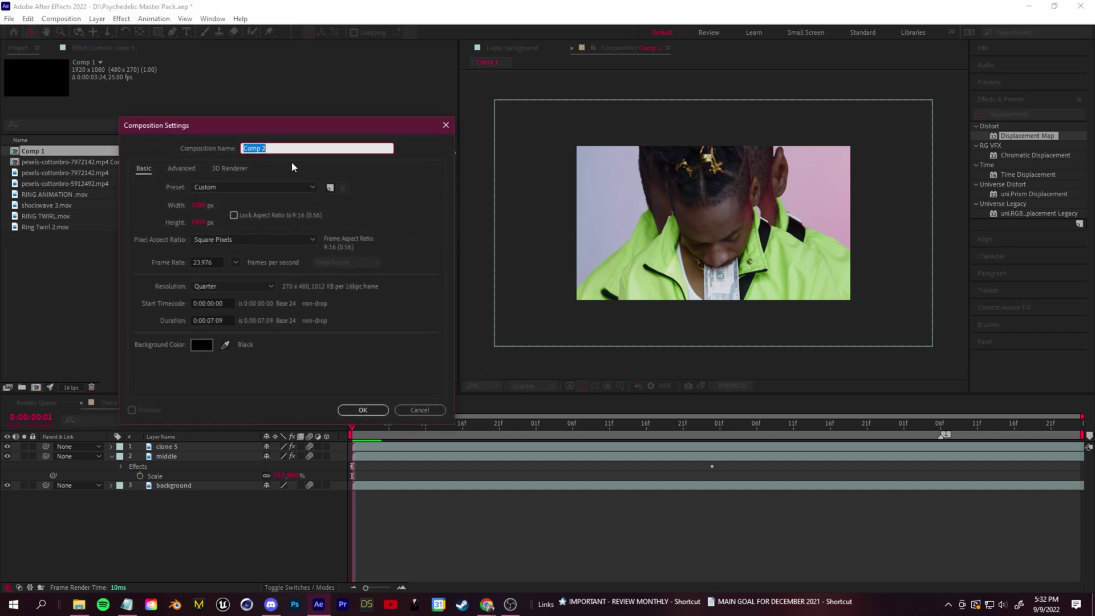
{"action": "type", "text": "DISPLACEMENT MAPS"}
{"action": "key", "text": "Tab"}
{"action": "type", "text": "1920"}
{"action": "key", "text": "Tab"}
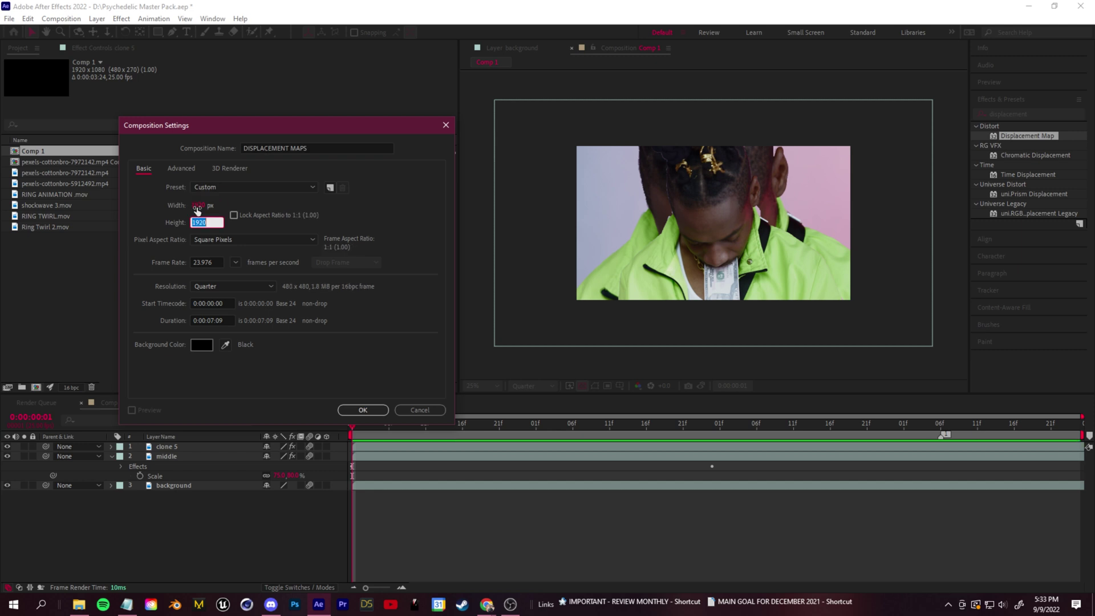
{"action": "type", "text": "1080"}
{"action": "key", "text": "Return"}
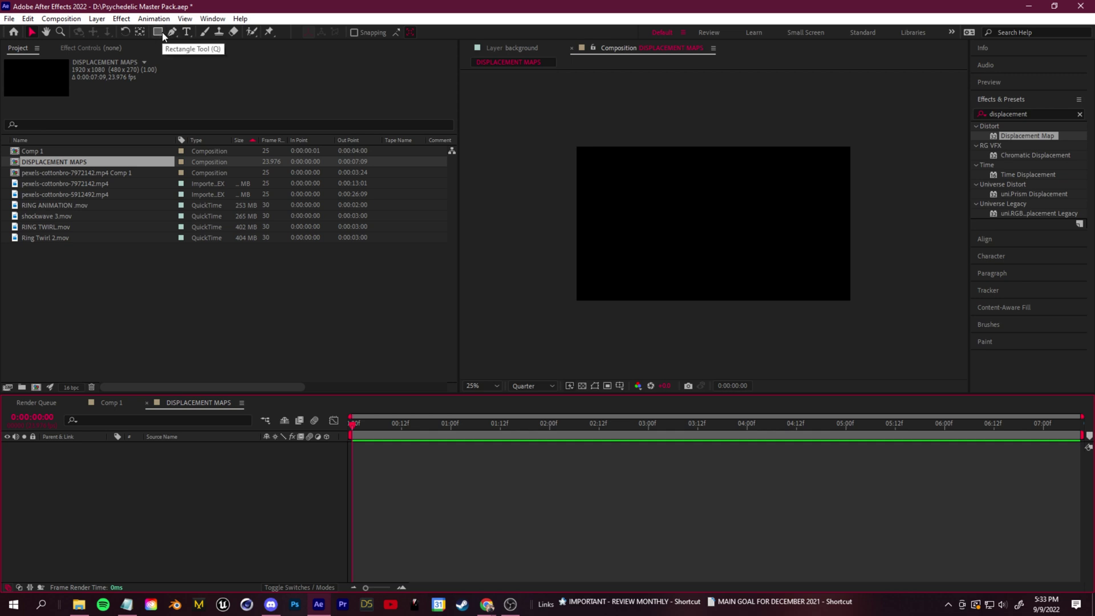
Step: Draw a filled ellipse without a stroke on a new shape layer and move it to the middle of the frame
{"action": "key", "text": "q"}
{"action": "key", "text": "q"}
{"action": "key", "text": "q"}
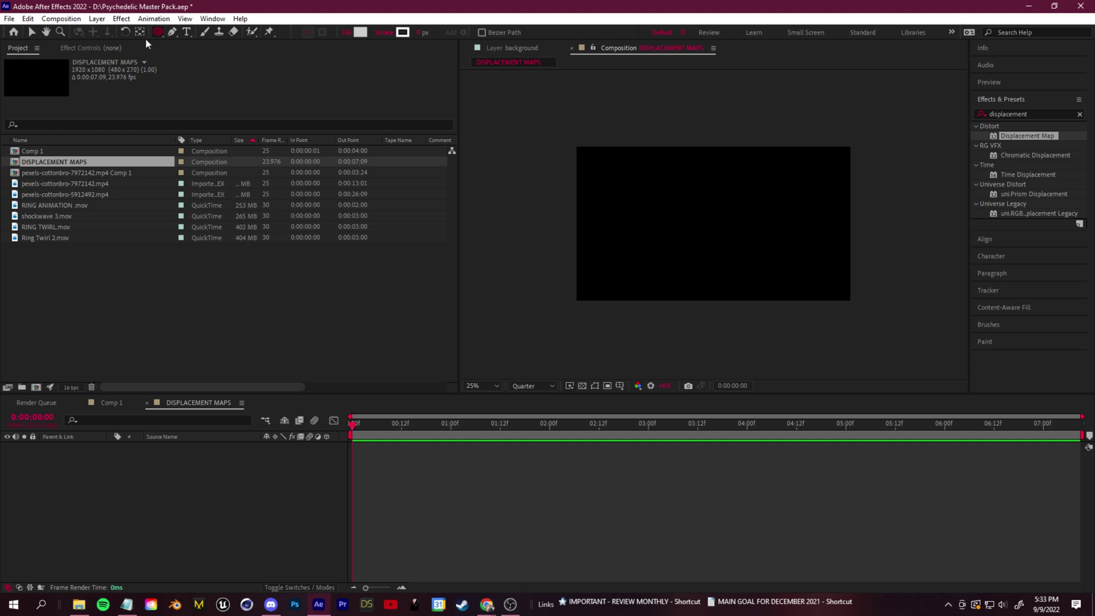
{"action": "left_click_drag", "start_coordinate": [657, 189], "coordinate": [763, 288]}
{"action": "left_click", "coordinate": [218, 449]}
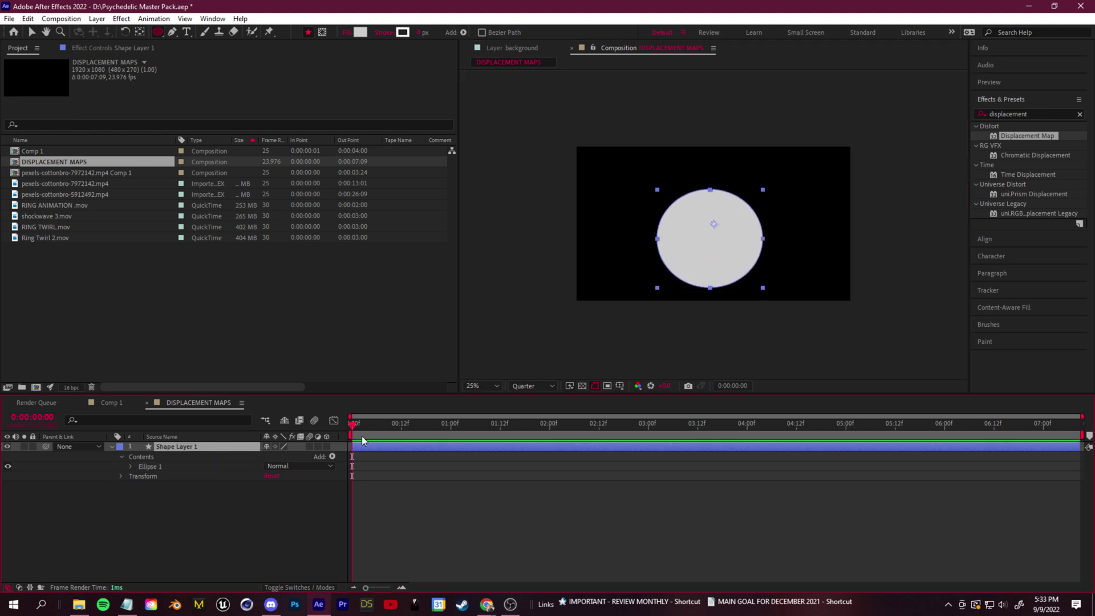
{"action": "key", "text": "v"}
{"action": "left_click_drag", "start_coordinate": [746, 254], "coordinate": [743, 240]}
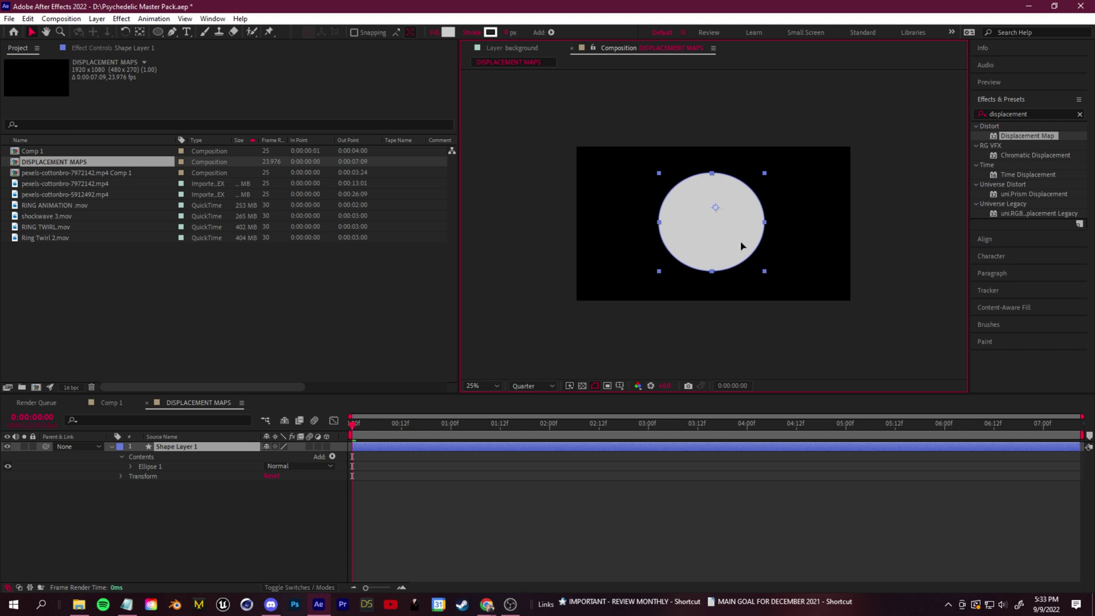
Step: Set the ellipse's fill opacity to 0% and increase its white stroke width to form a thick ring
{"action": "left_click", "coordinate": [130, 467]}
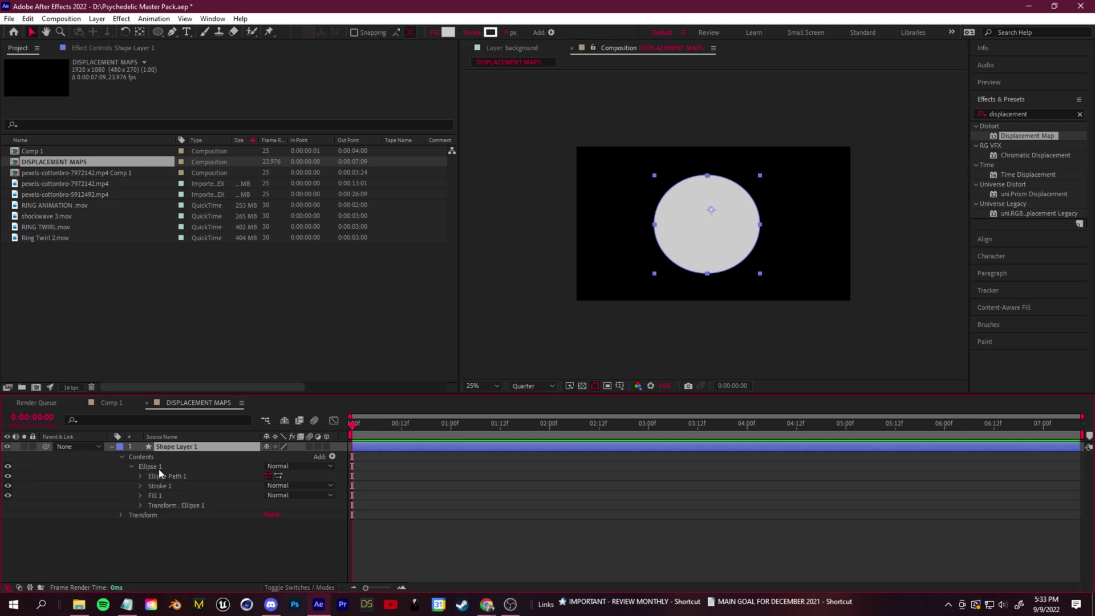
{"action": "left_click", "coordinate": [140, 495]}
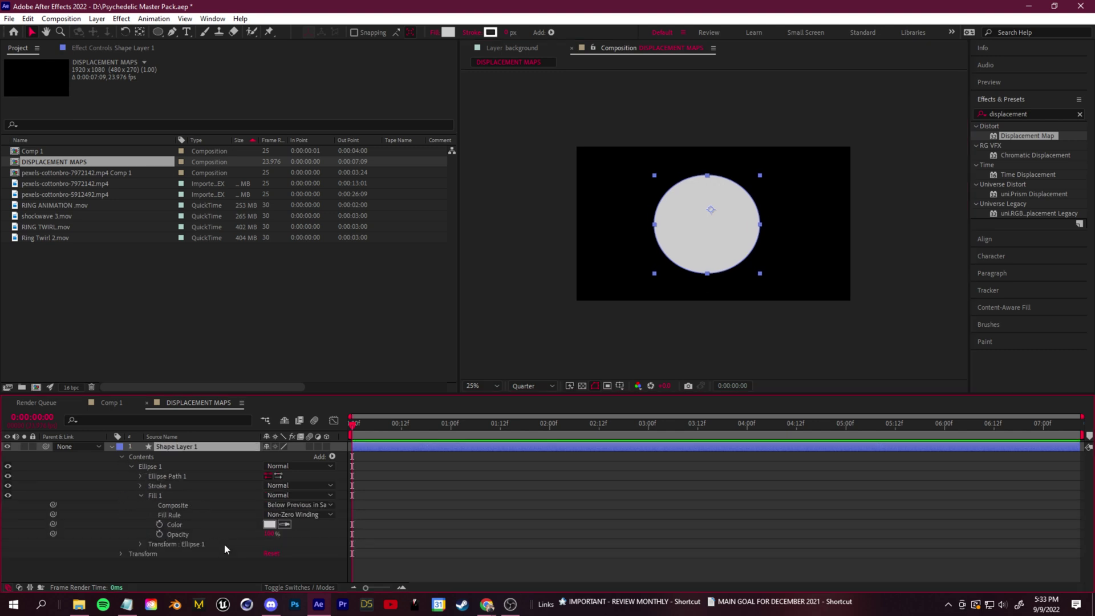
{"action": "left_click_drag", "start_coordinate": [270, 534], "coordinate": [179, 521]}
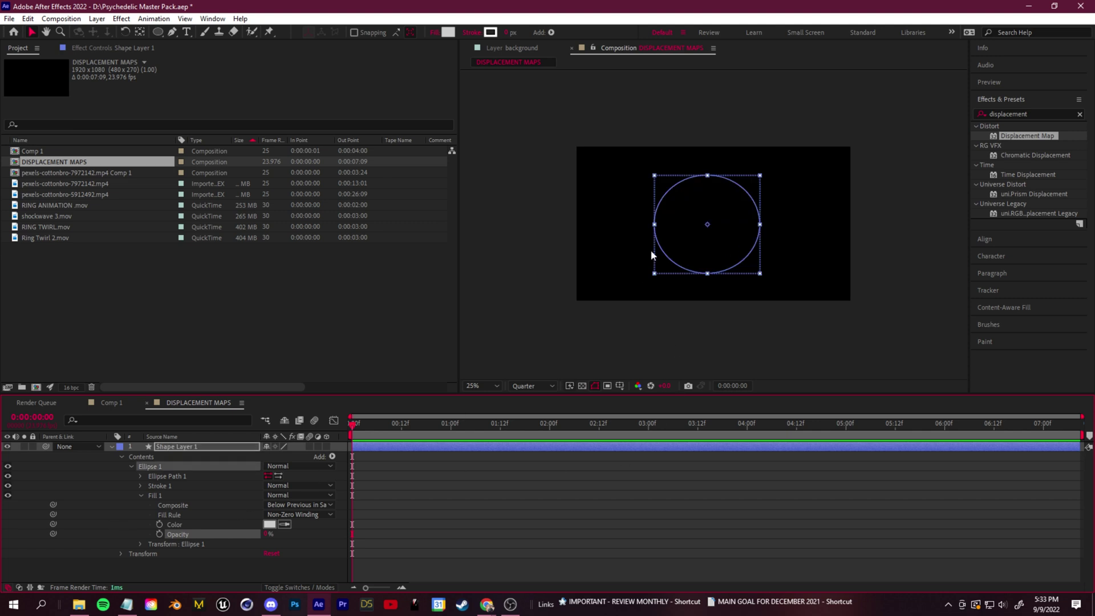
{"action": "left_click", "coordinate": [140, 486]}
{"action": "left_click", "coordinate": [268, 519]}
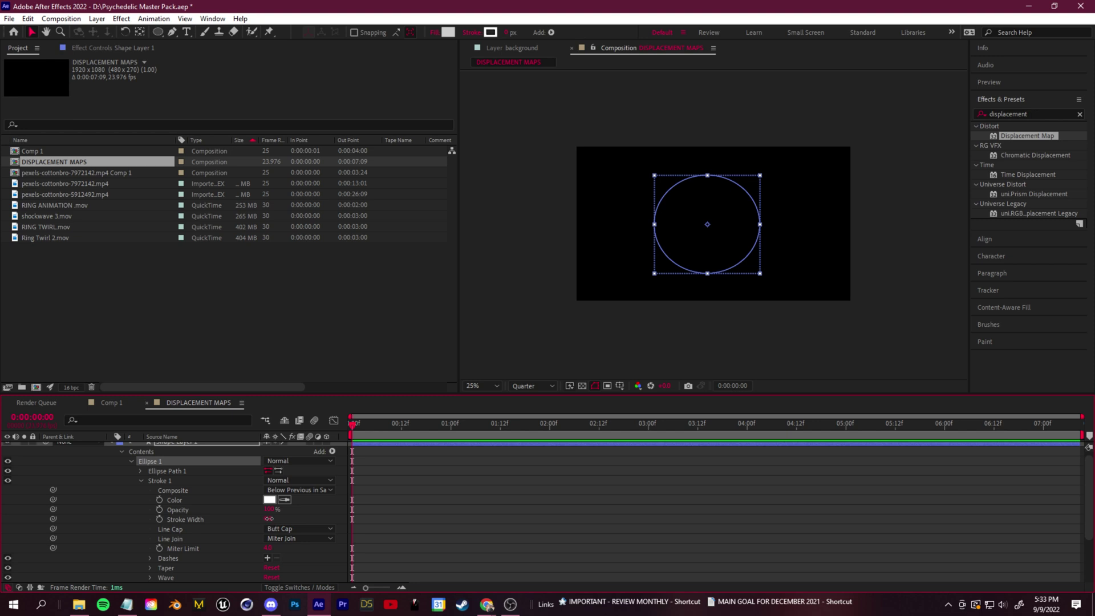
{"action": "type", "text": "115"}
{"action": "key", "text": "Return"}
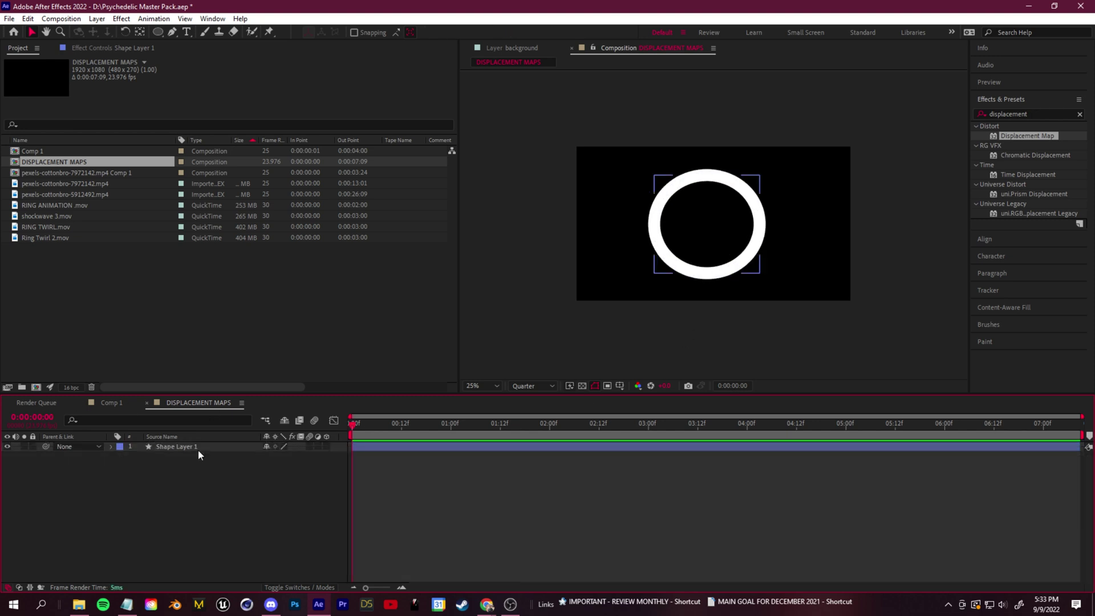
Step: Add keyframes at 0:00:00:00 for Shape Layer 1's Anchor Point, Position, Scale, Rotation and Opacity
{"action": "left_click", "coordinate": [213, 450]}
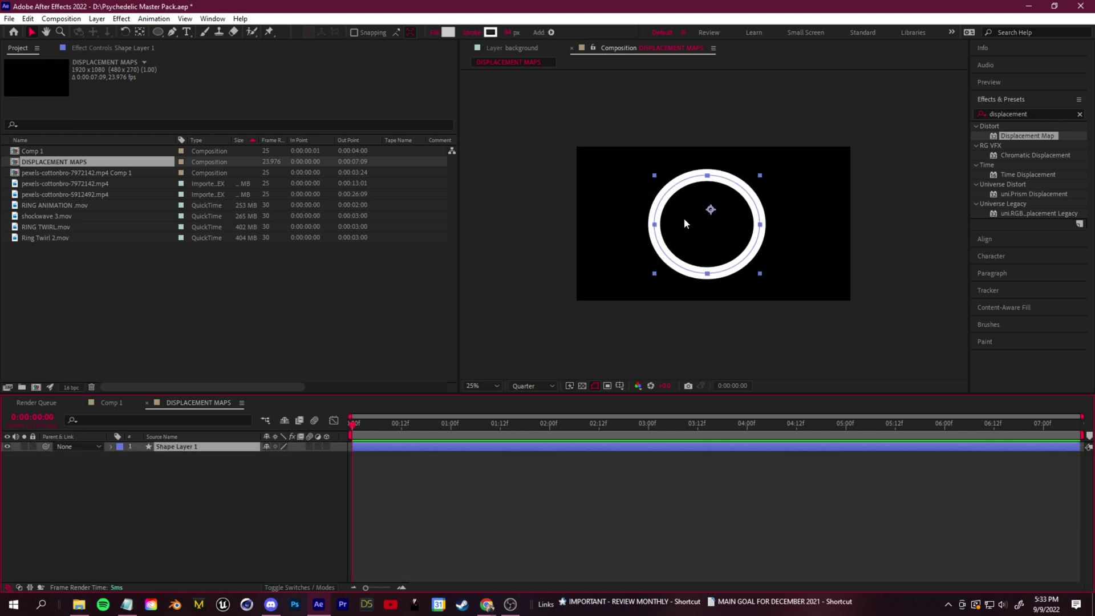
{"action": "left_click", "coordinate": [112, 447]}
{"action": "left_click", "coordinate": [120, 457]}
{"action": "left_click", "coordinate": [121, 457]}
{"action": "scroll", "coordinate": [187, 553], "scroll_direction": "down", "scroll_amount": 4}
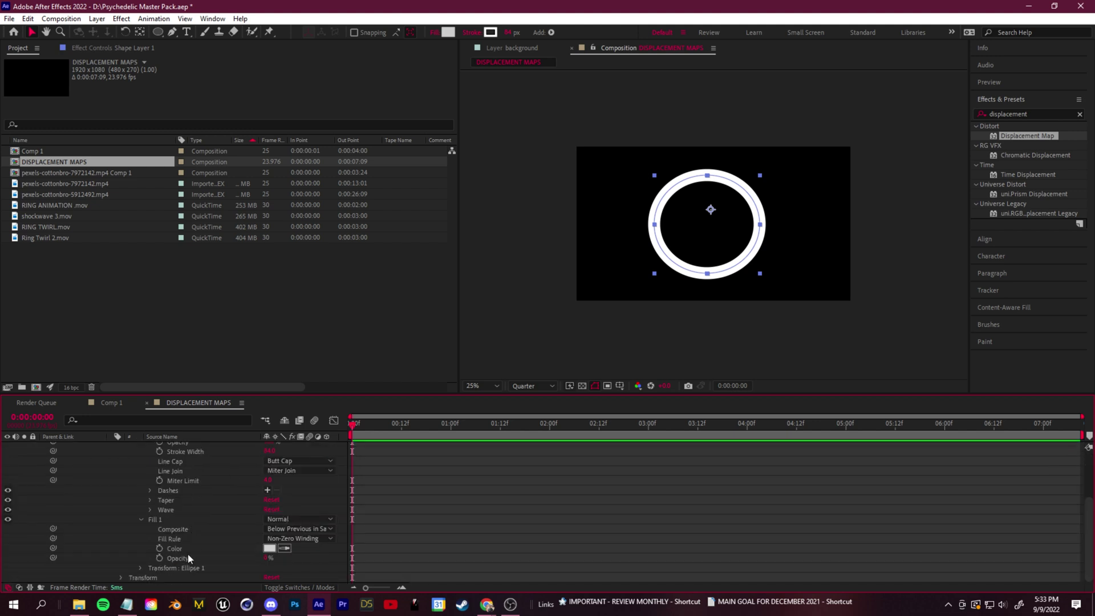
{"action": "scroll", "coordinate": [186, 454], "scroll_direction": "up", "scroll_amount": 3}
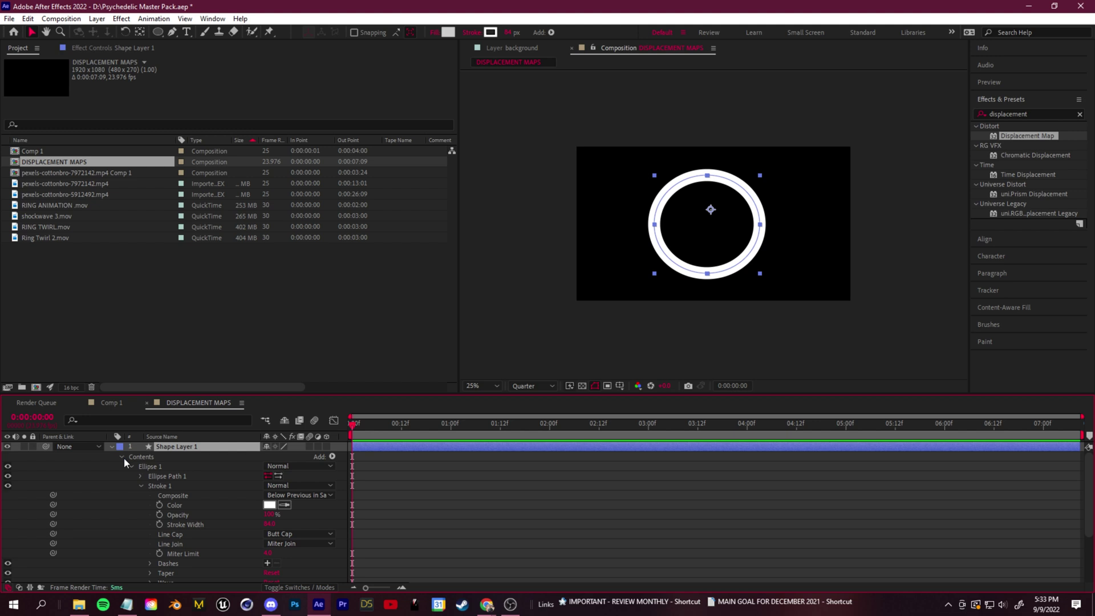
{"action": "left_click", "coordinate": [122, 458]}
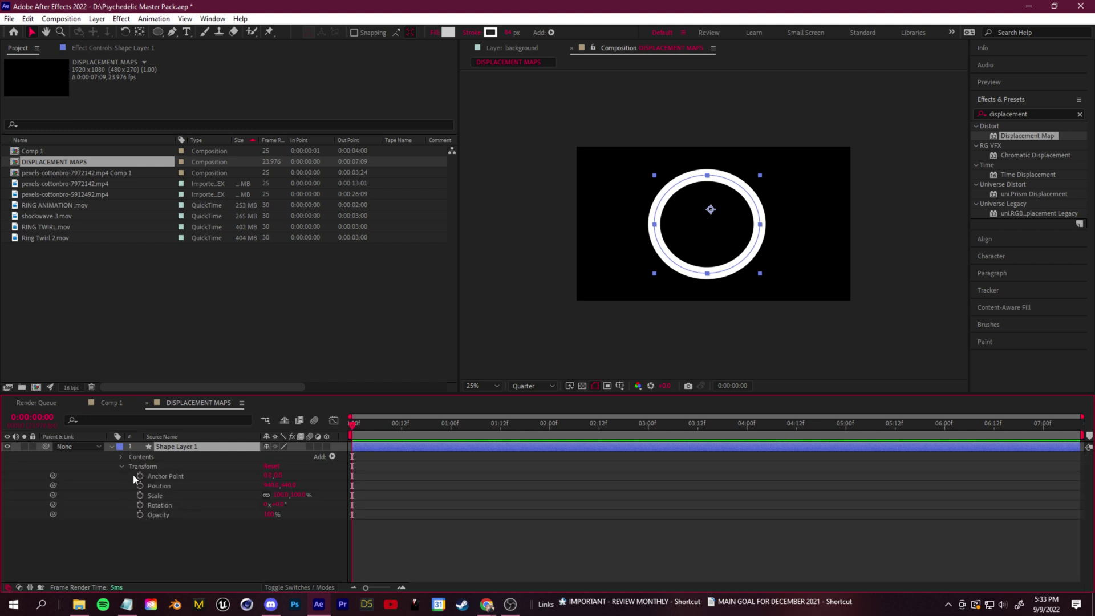
{"action": "left_click_drag", "start_coordinate": [139, 476], "coordinate": [140, 528]}
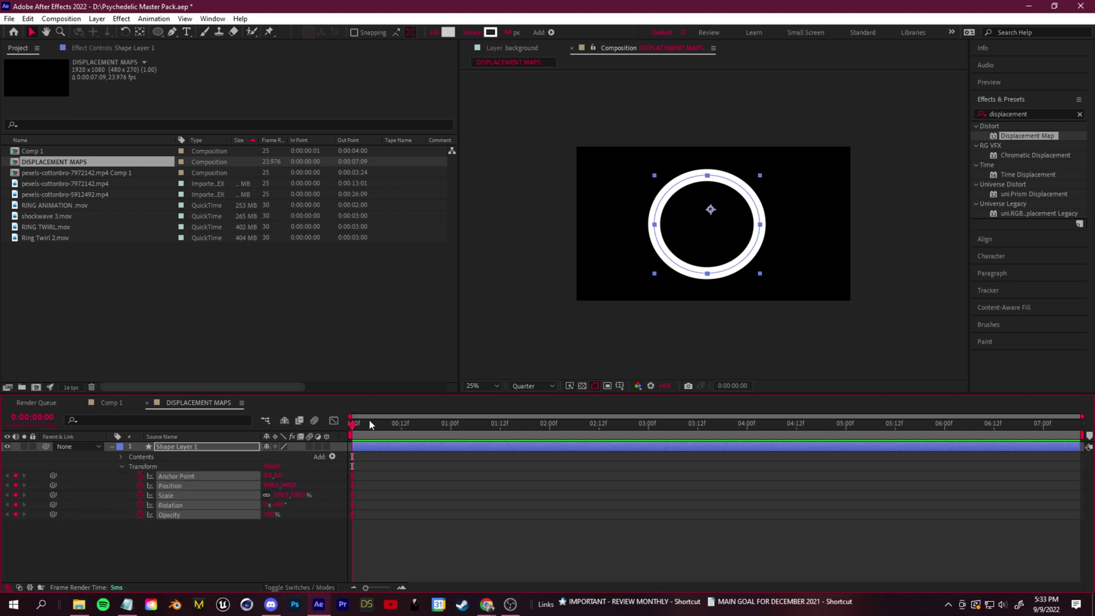
Step: Add a much larger Scale keyframe to the ring at 0:00:03:02 and preview the growth from the start
{"action": "left_click_drag", "start_coordinate": [843, 448], "coordinate": [289, 440]}
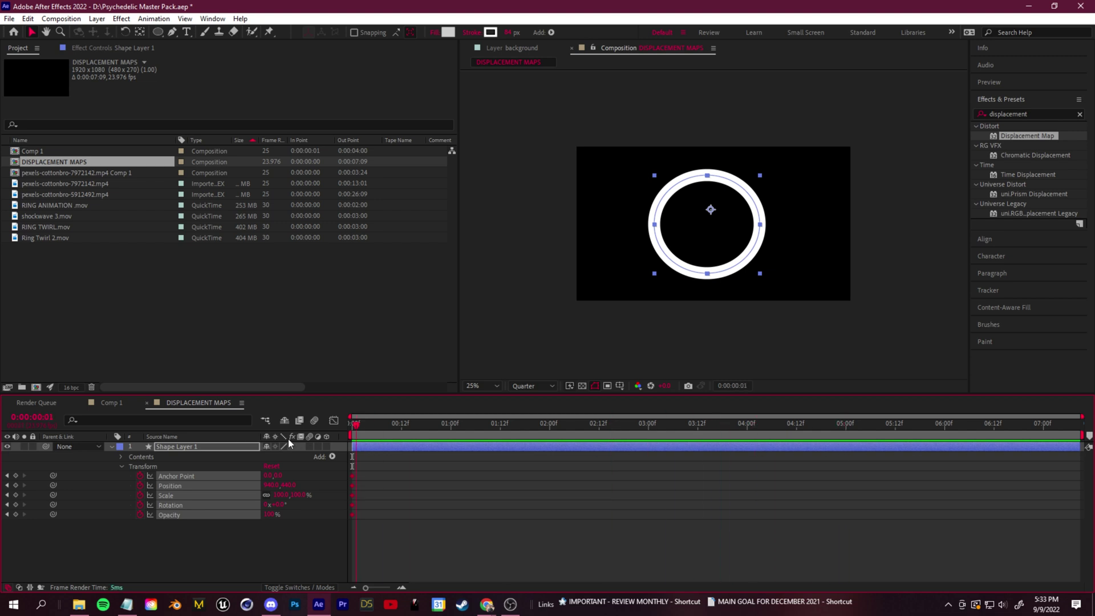
{"action": "left_click_drag", "start_coordinate": [354, 426], "coordinate": [570, 440]}
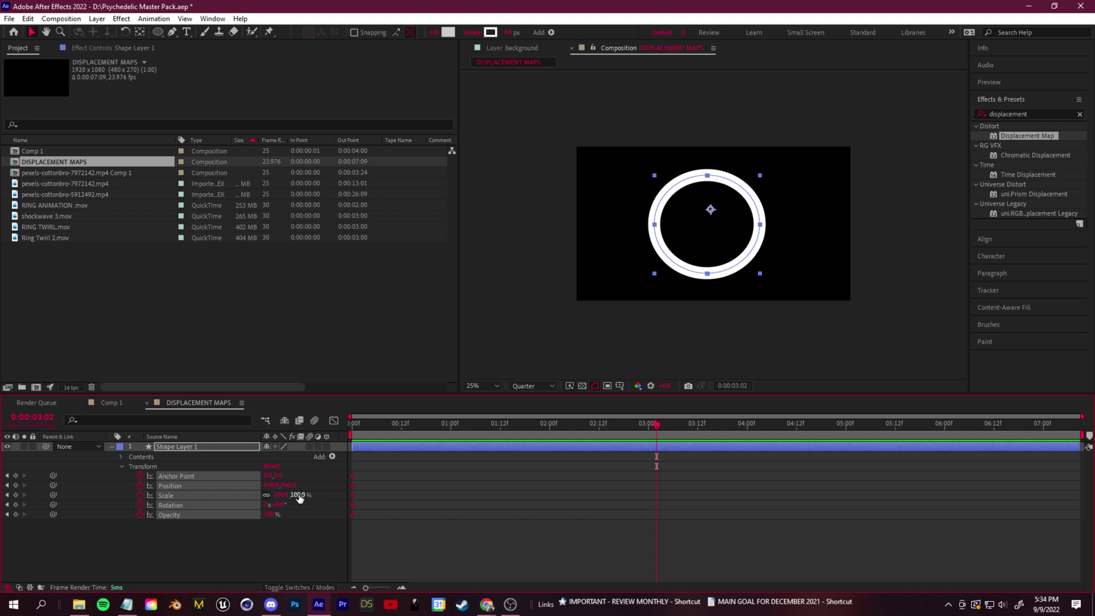
{"action": "left_click_drag", "start_coordinate": [300, 498], "coordinate": [542, 511]}
{"action": "key", "text": "Home"}
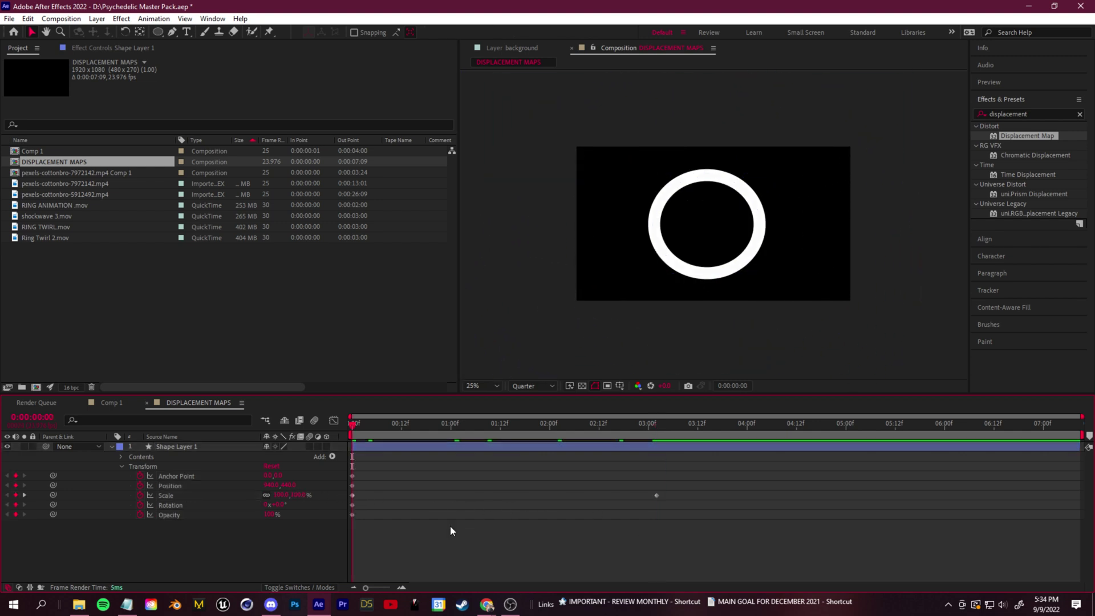
{"action": "key", "text": "space"}
{"action": "key", "text": "space"}
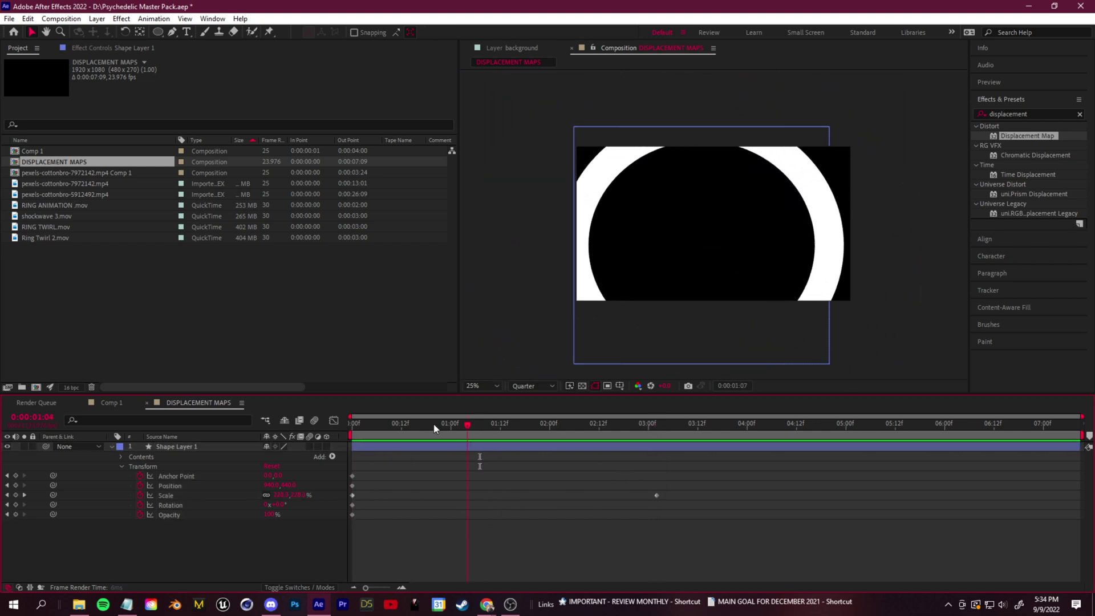
Step: Move Shape Layer 1's anchor point to the ring's center at the first frame using the Pan Behind tool
{"action": "key", "text": "Home"}
{"action": "left_click", "coordinate": [710, 214]}
{"action": "left_click", "coordinate": [449, 549]}
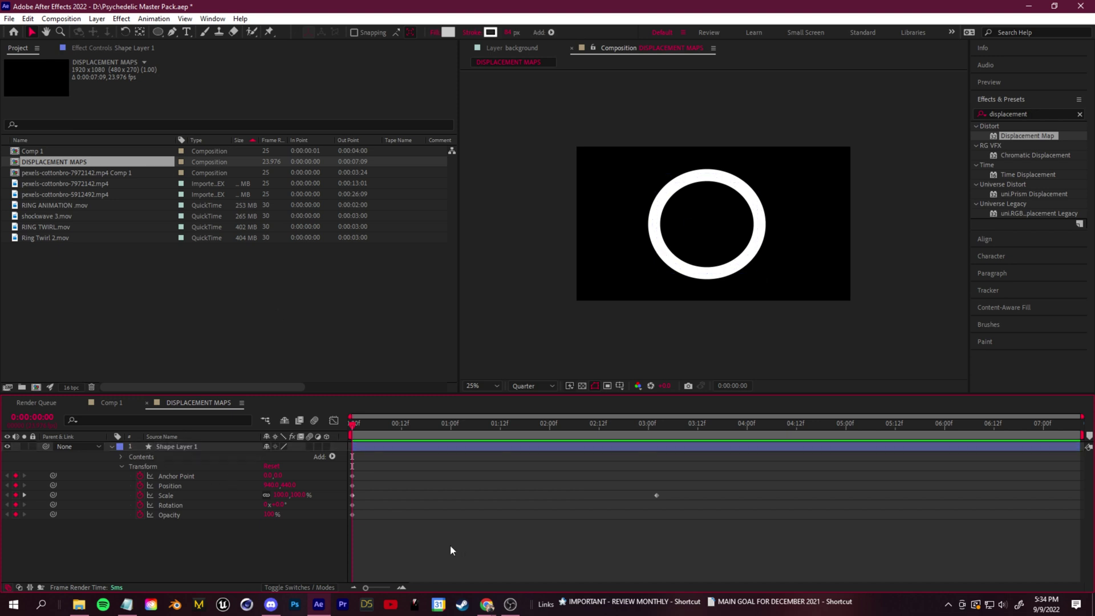
{"action": "left_click", "coordinate": [200, 447]}
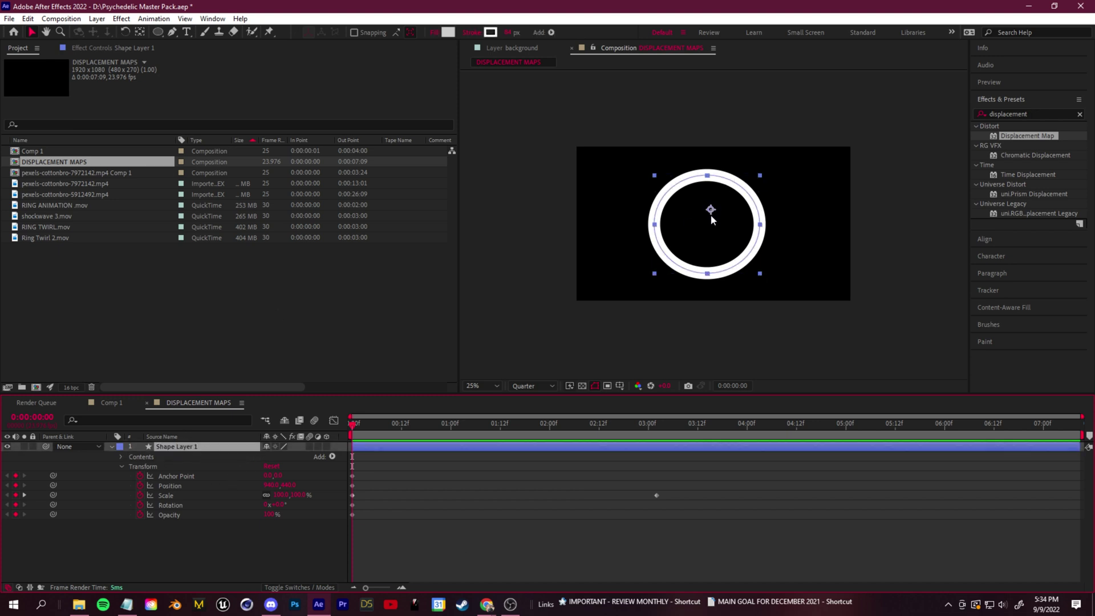
{"action": "left_click", "coordinate": [139, 33]}
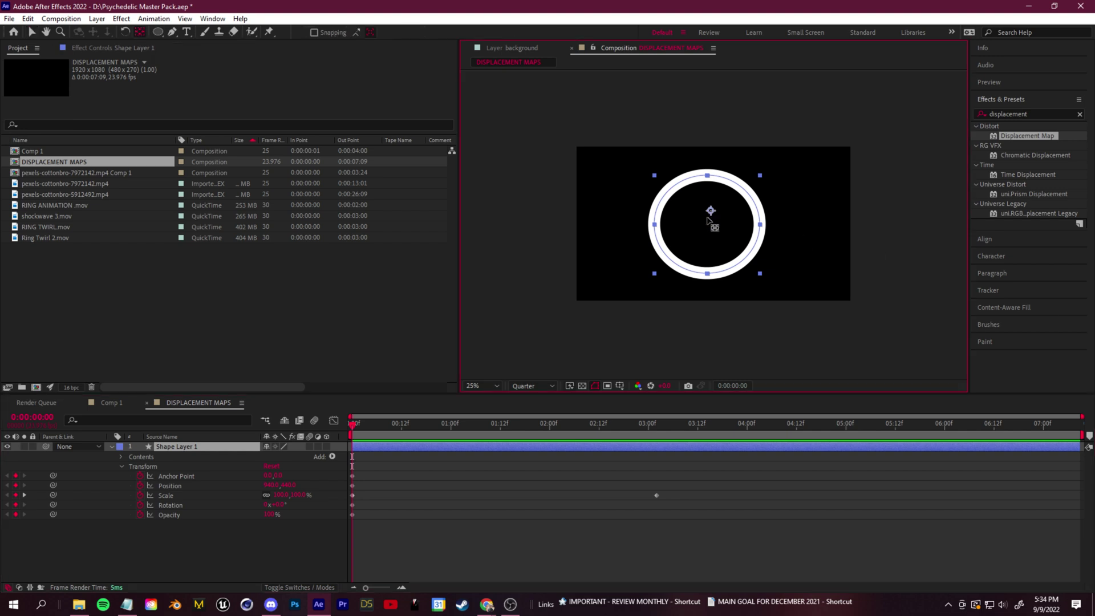
{"action": "left_click_drag", "start_coordinate": [710, 209], "coordinate": [708, 225]}
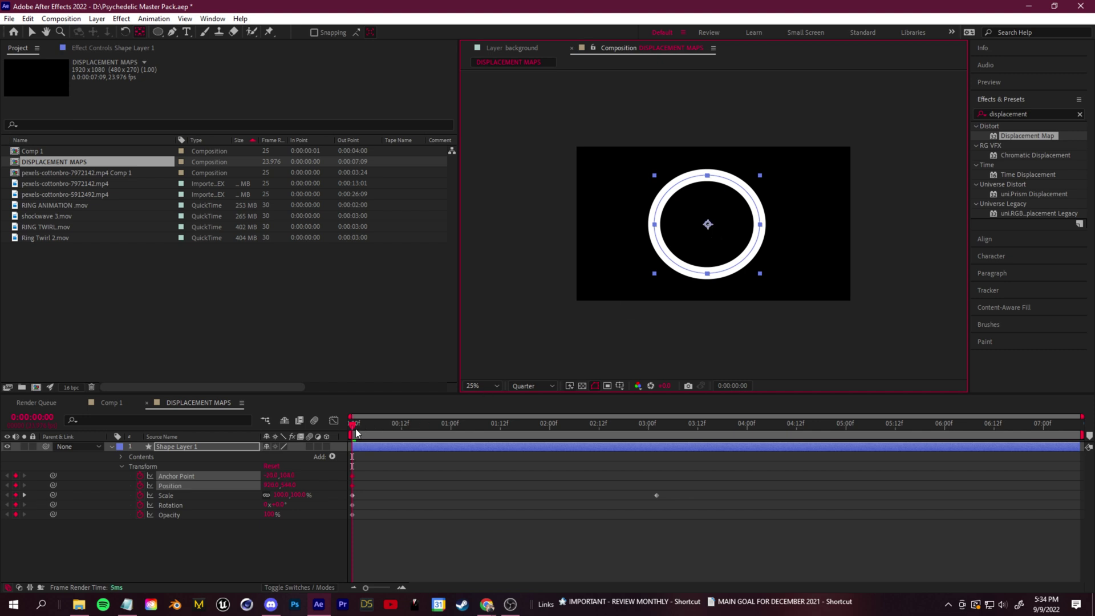
Step: Scrub through the ring's scaling animation to check how it expands, and return to the first frame
{"action": "left_click_drag", "start_coordinate": [356, 434], "coordinate": [418, 426]}
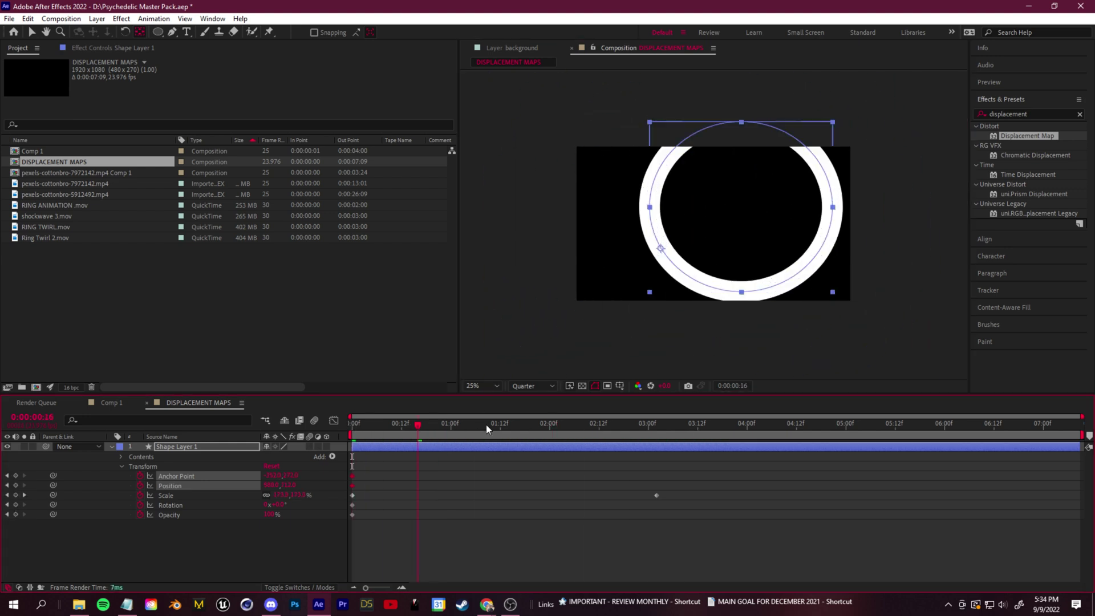
{"action": "left_click_drag", "start_coordinate": [486, 424], "coordinate": [352, 450]}
{"action": "left_click", "coordinate": [474, 506]}
Step: Apply Gaussian Blur to Shape Layer 1, raise its Blurriness until the ring has soft edges, and preview the animation
{"action": "left_click", "coordinate": [167, 447]}
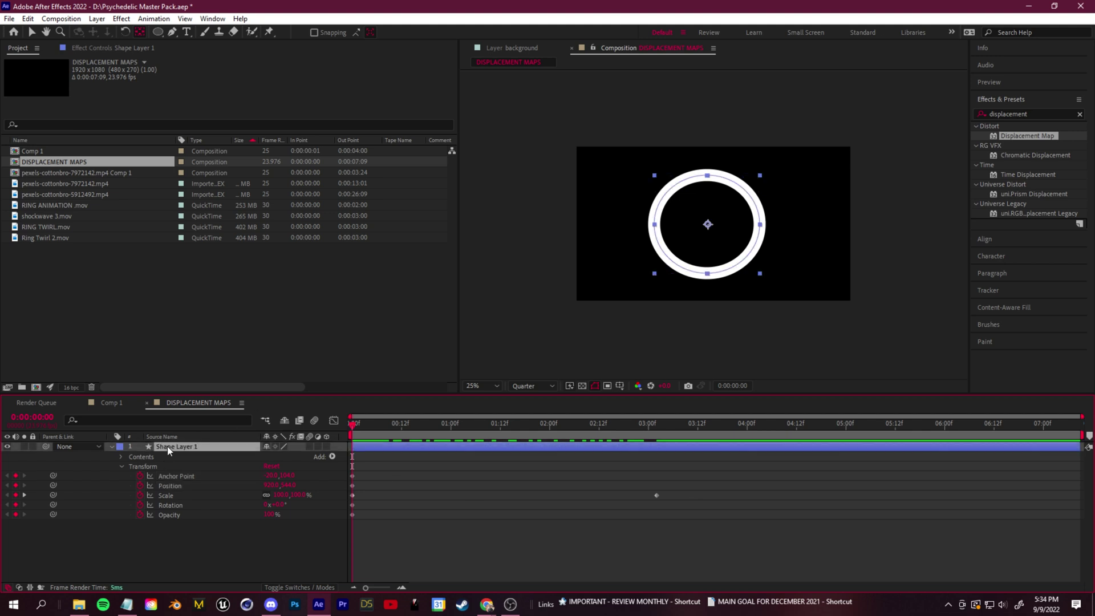
{"action": "left_click", "coordinate": [1033, 113]}
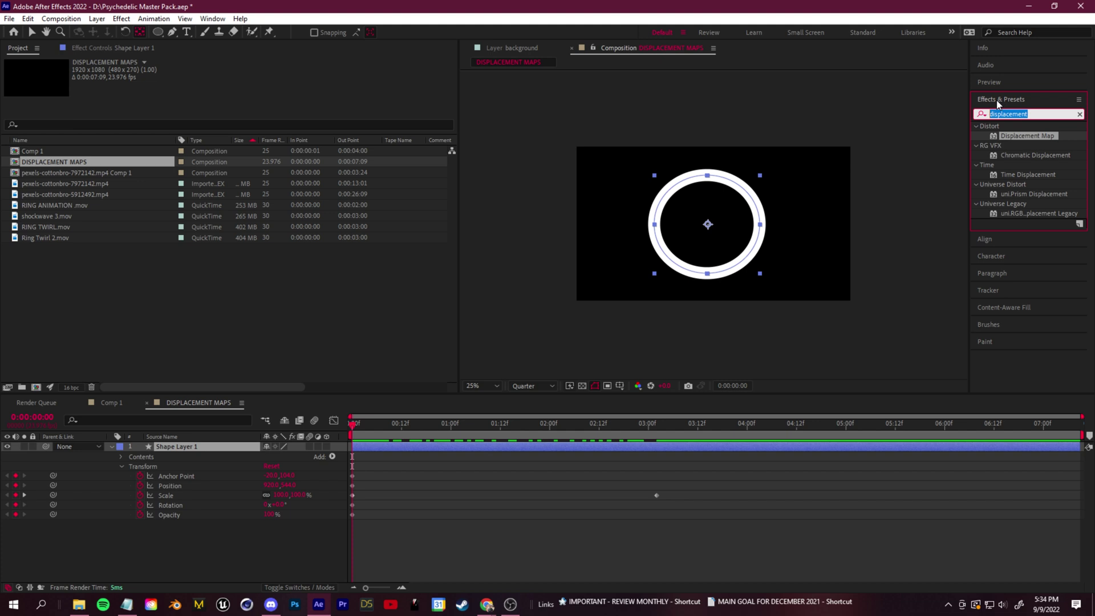
{"action": "type", "text": "gaussian"}
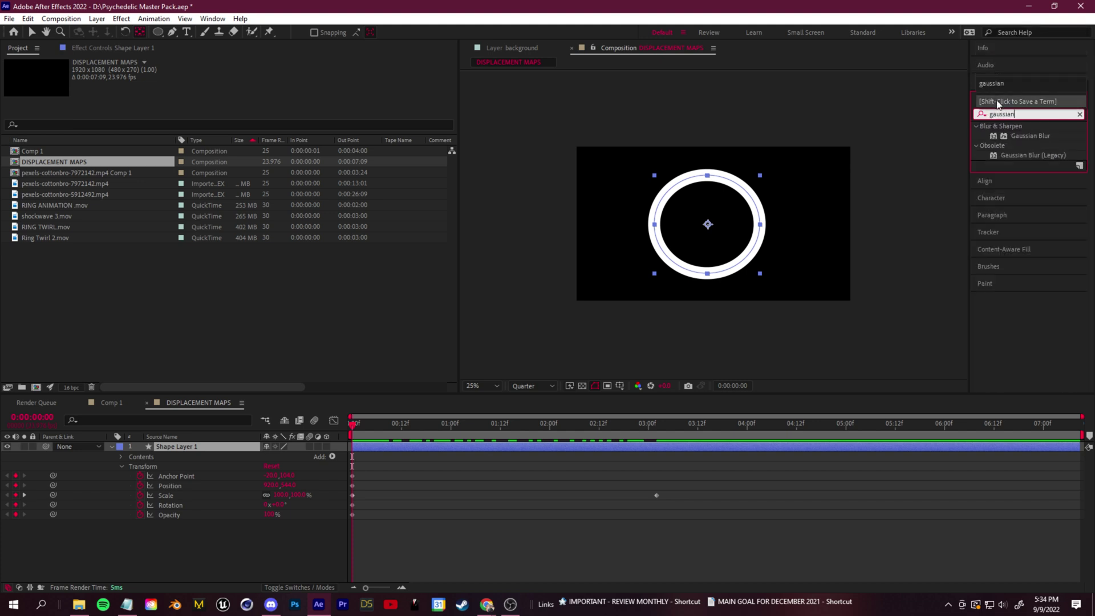
{"action": "left_click_drag", "start_coordinate": [1031, 135], "coordinate": [686, 216]}
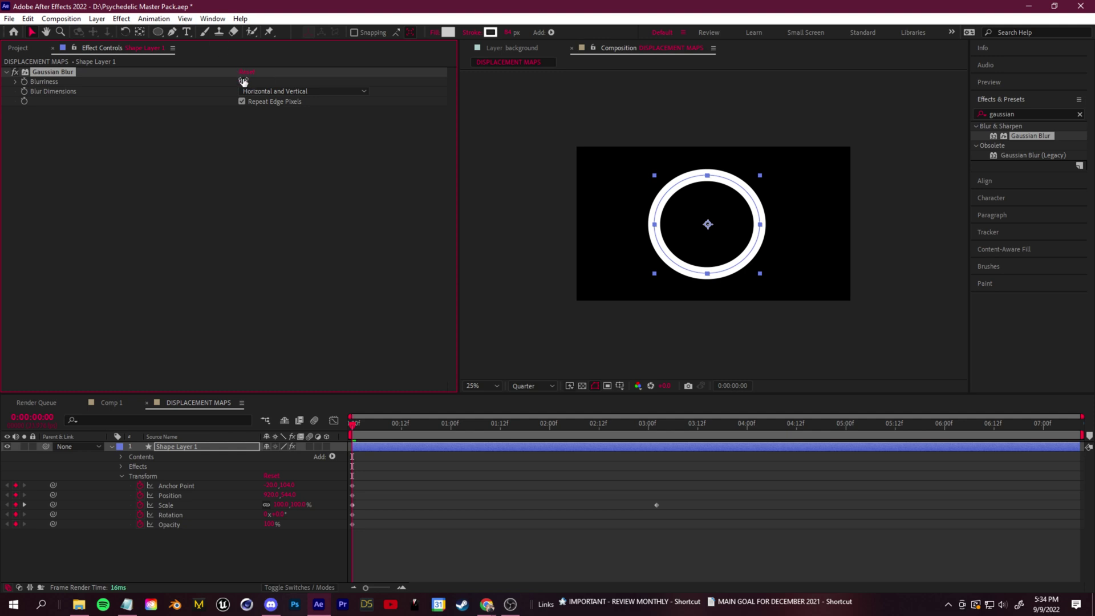
{"action": "left_click_drag", "start_coordinate": [243, 81], "coordinate": [703, 288]}
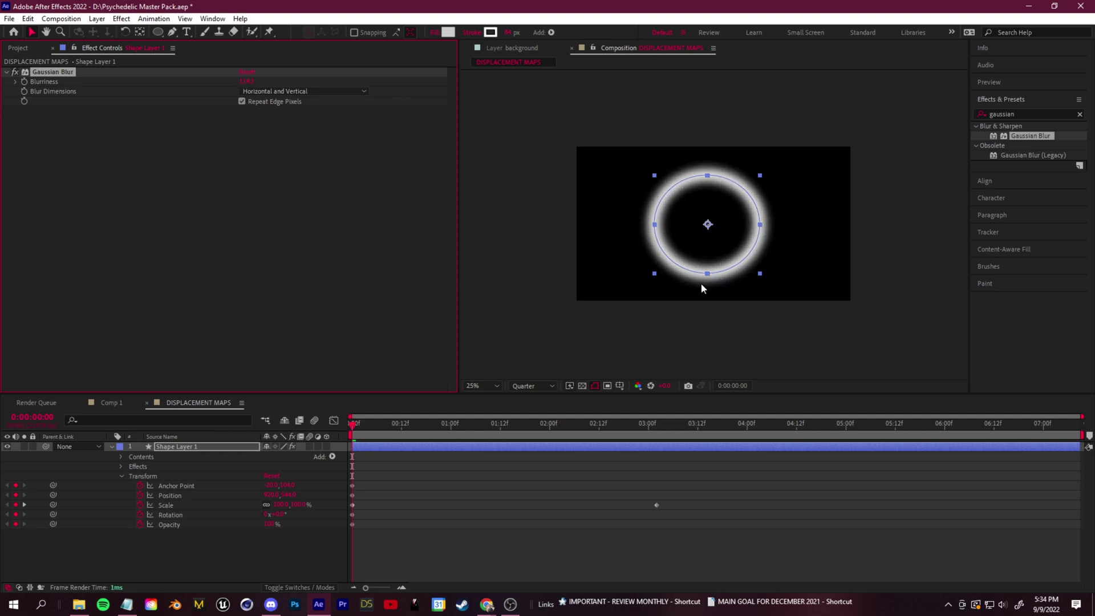
{"action": "left_click", "coordinate": [519, 511]}
{"action": "key", "text": "space"}
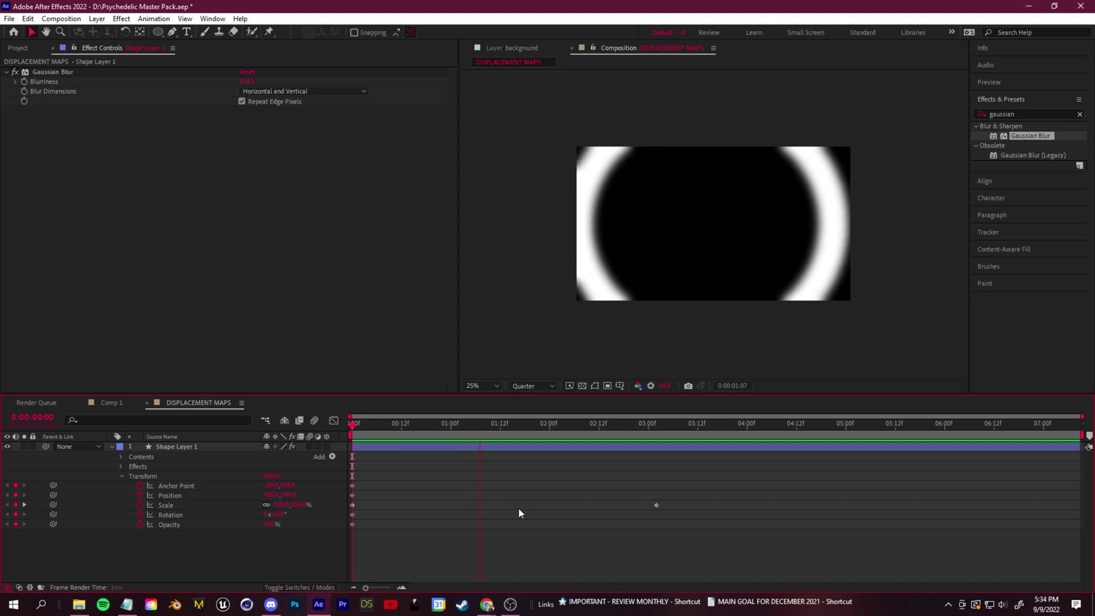
Step: Switch to Comp 1 and hide the clone 5 and middle layers
{"action": "left_click", "coordinate": [111, 403]}
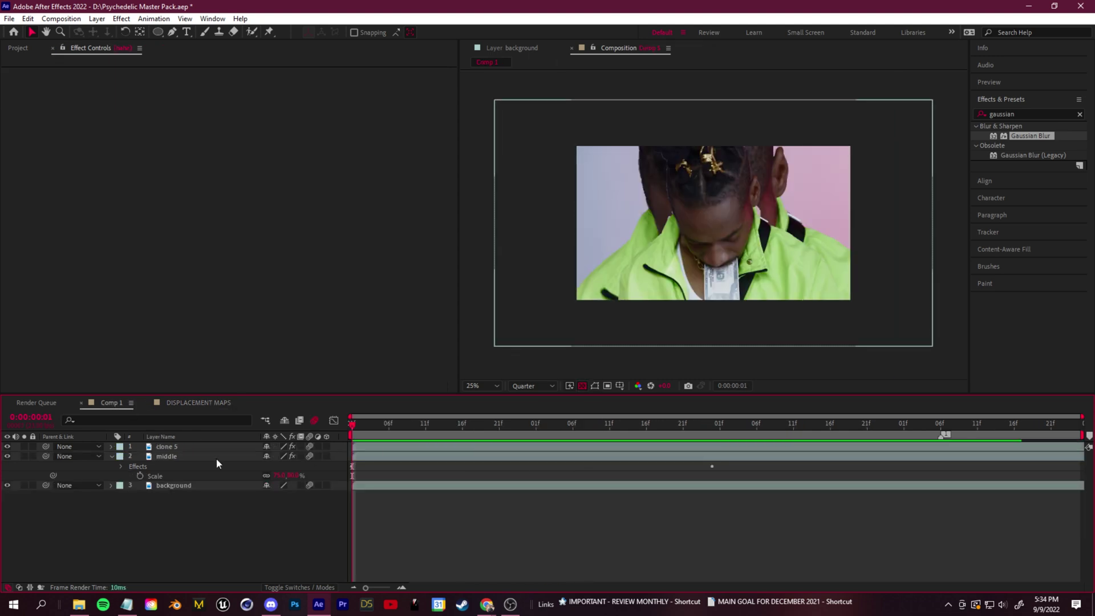
{"action": "left_click", "coordinate": [165, 449]}
{"action": "left_click", "coordinate": [167, 457]}
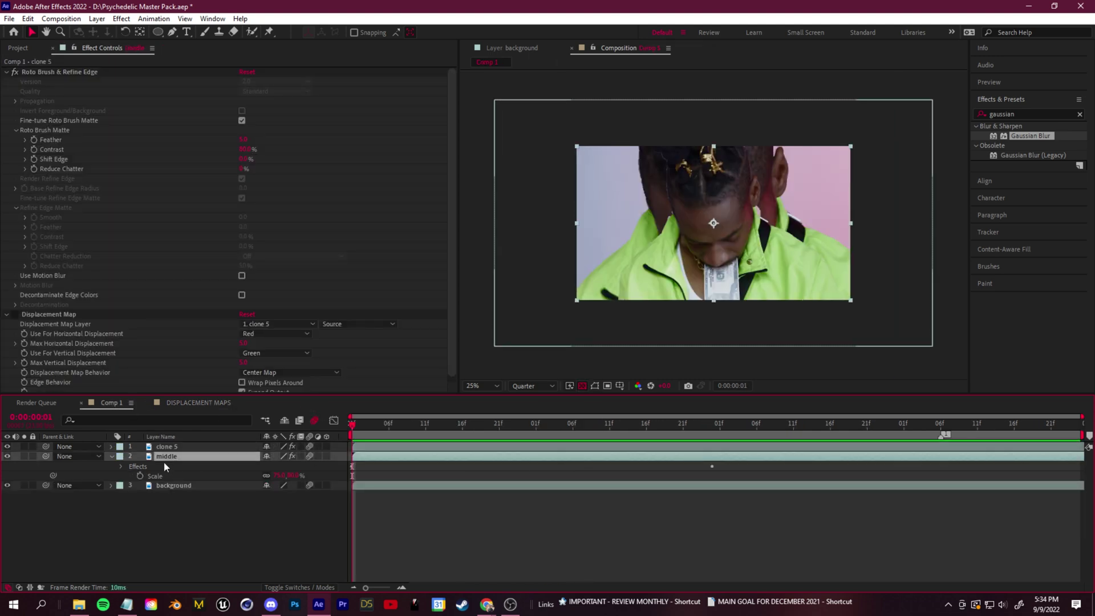
{"action": "left_click", "coordinate": [7, 446]}
{"action": "left_click", "coordinate": [8, 454]}
{"action": "left_click", "coordinate": [255, 526]}
Step: Find the Displacement Map effect and apply it to the background layer
{"action": "left_click", "coordinate": [176, 485]}
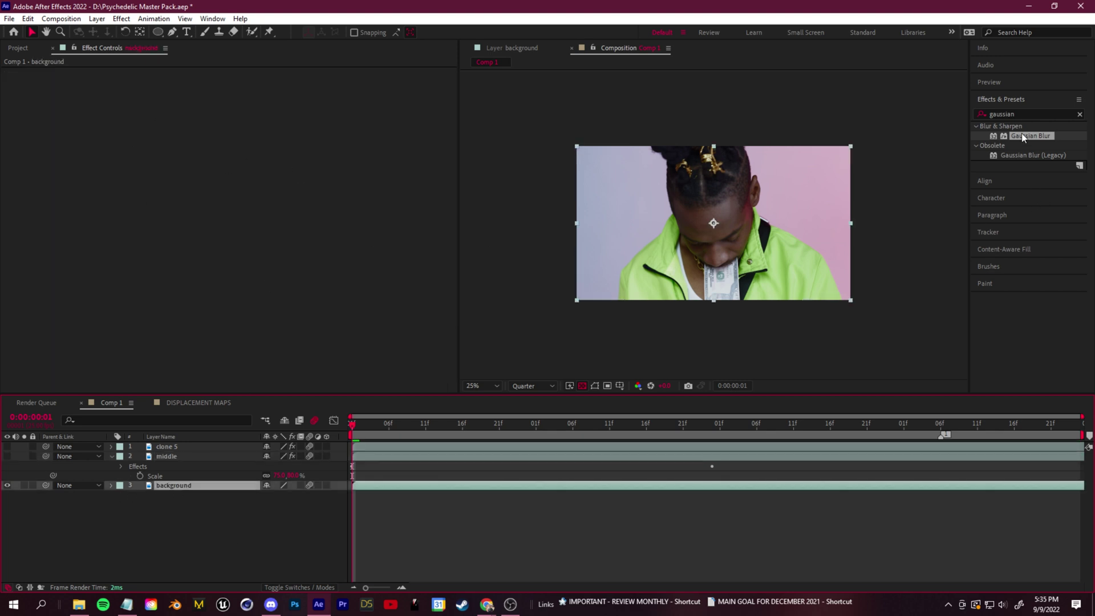
{"action": "left_click_drag", "start_coordinate": [1026, 113], "coordinate": [766, 119]}
{"action": "type", "text": "dispal"}
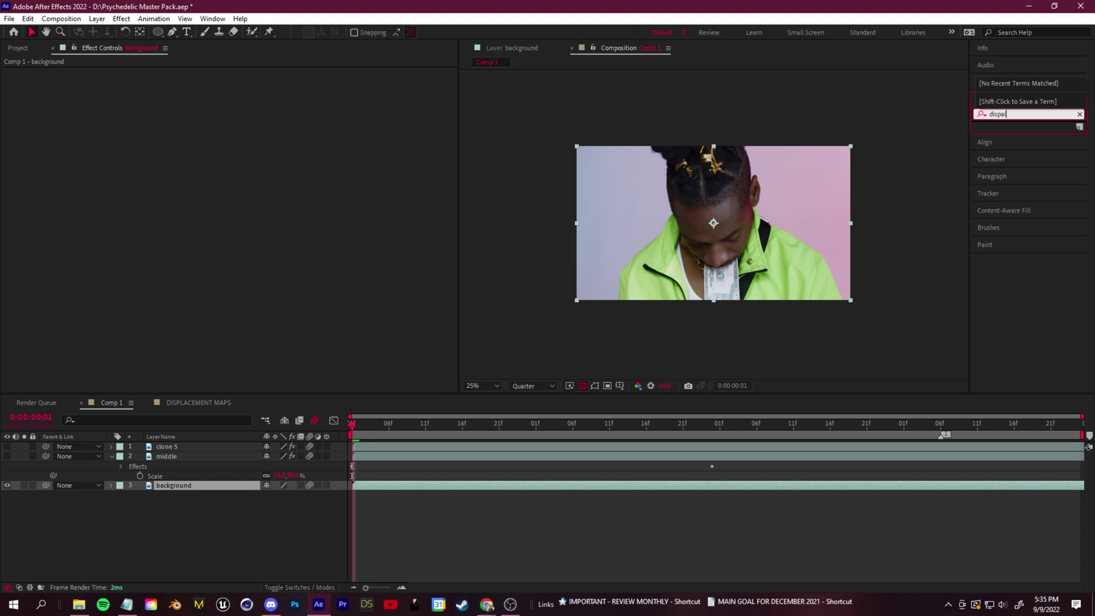
{"action": "key", "text": "BackSpace"}
{"action": "key", "text": "BackSpace"}
{"action": "type", "text": "lacement"}
{"action": "left_click_drag", "start_coordinate": [1027, 136], "coordinate": [211, 486]}
Step: Add the DISPLACEMENT MAPS composition directly above the background layer and hide it
{"action": "left_click", "coordinate": [17, 48]}
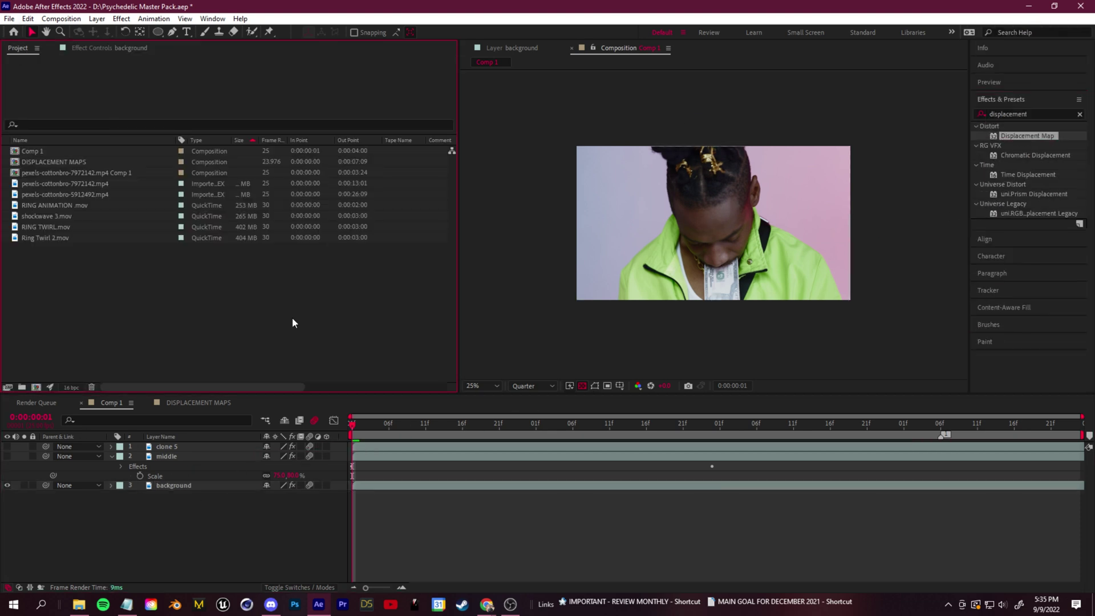
{"action": "left_click", "coordinate": [49, 162]}
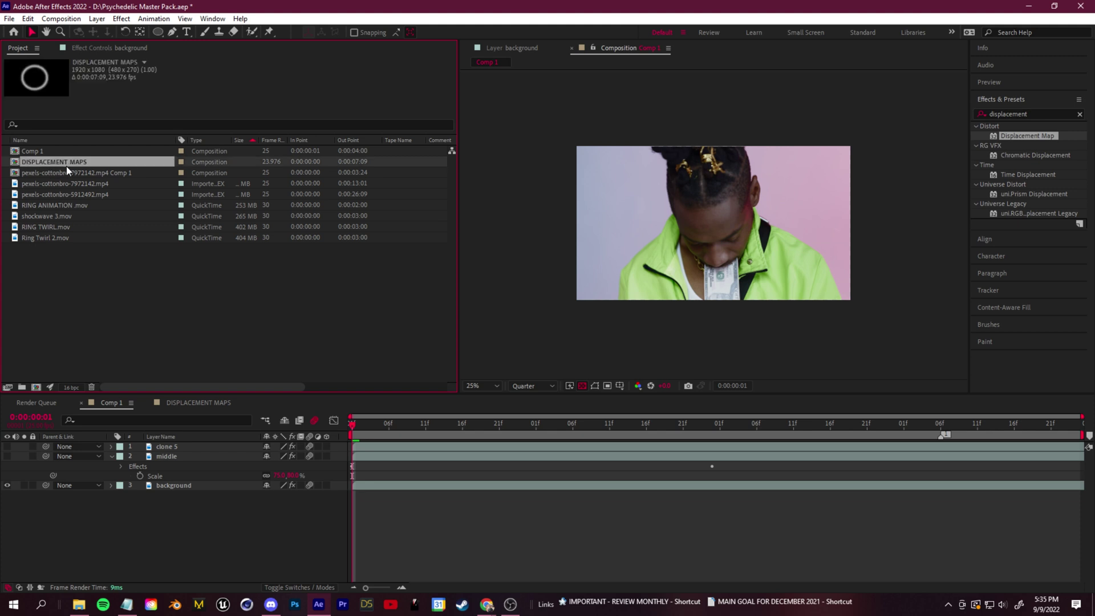
{"action": "left_click_drag", "start_coordinate": [287, 274], "coordinate": [4, 486]}
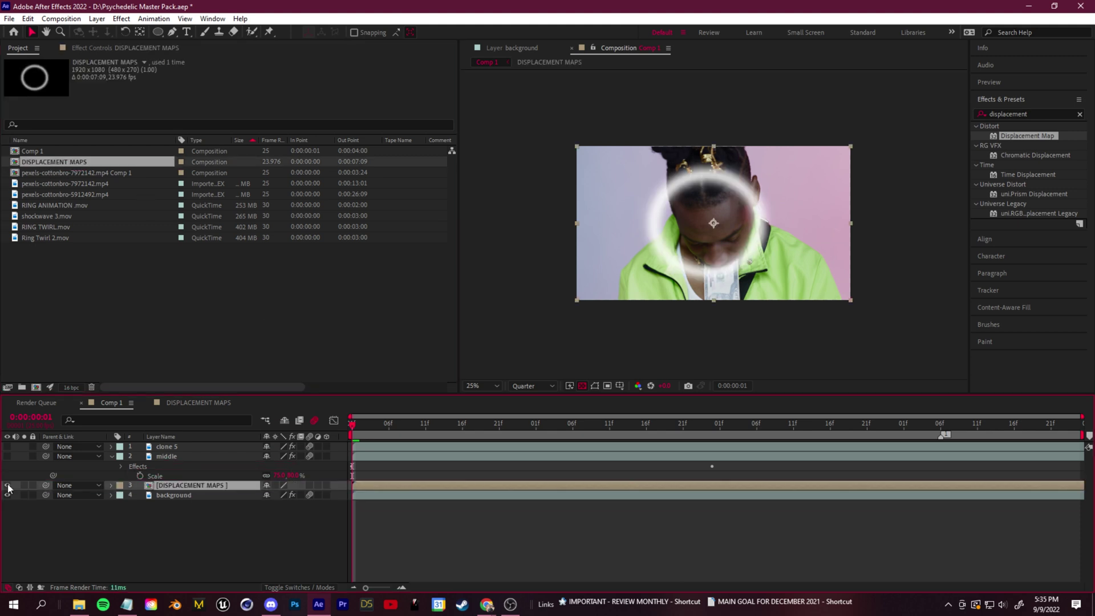
{"action": "left_click", "coordinate": [8, 485]}
Step: Set the background's Displacement Map Layer to DISPLACEMENT MAPS and scrub to 0:00:01:09 to check the effect
{"action": "left_click", "coordinate": [190, 497]}
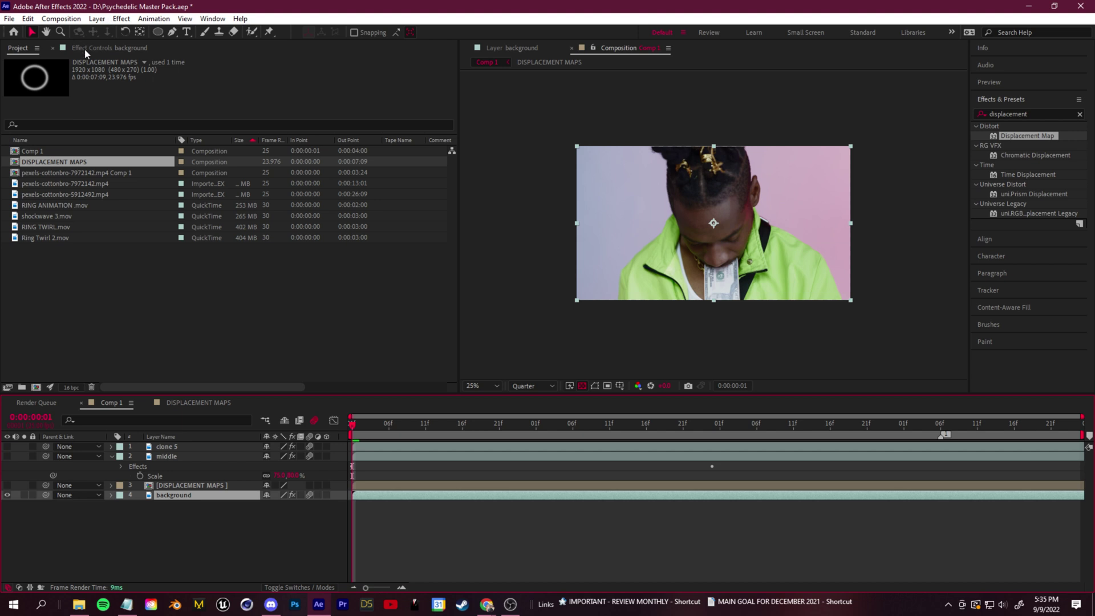
{"action": "left_click", "coordinate": [104, 49]}
{"action": "left_click", "coordinate": [46, 73]}
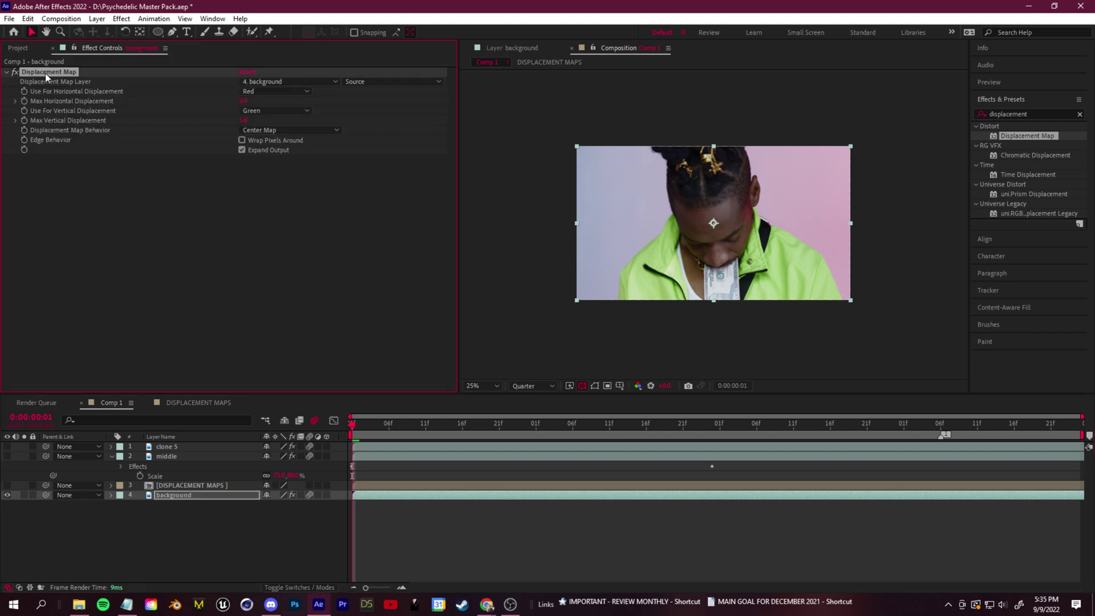
{"action": "left_click", "coordinate": [285, 82]}
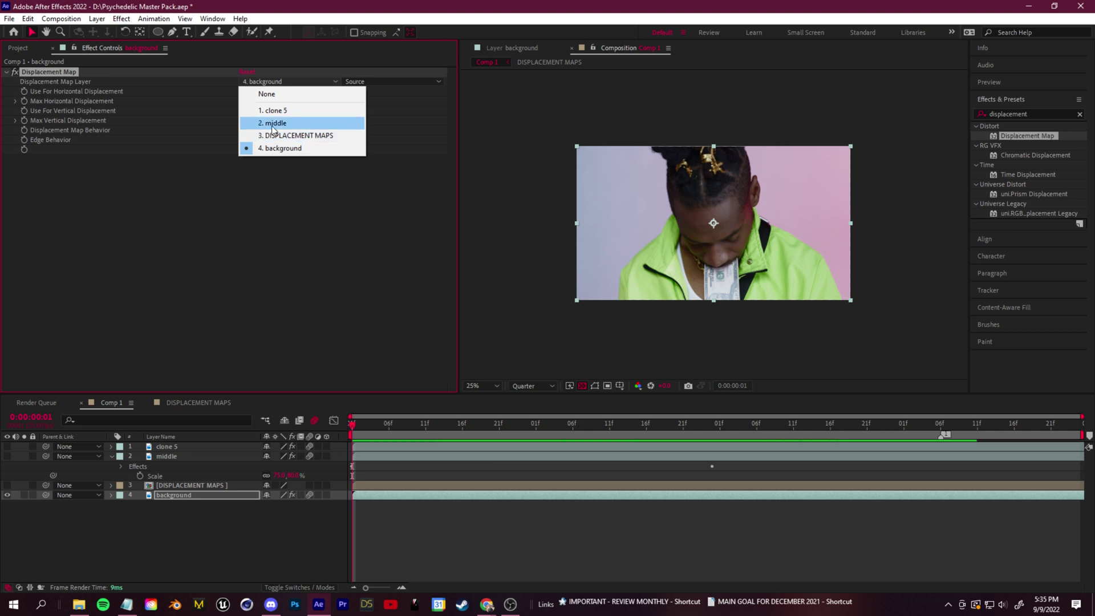
{"action": "left_click", "coordinate": [314, 138]}
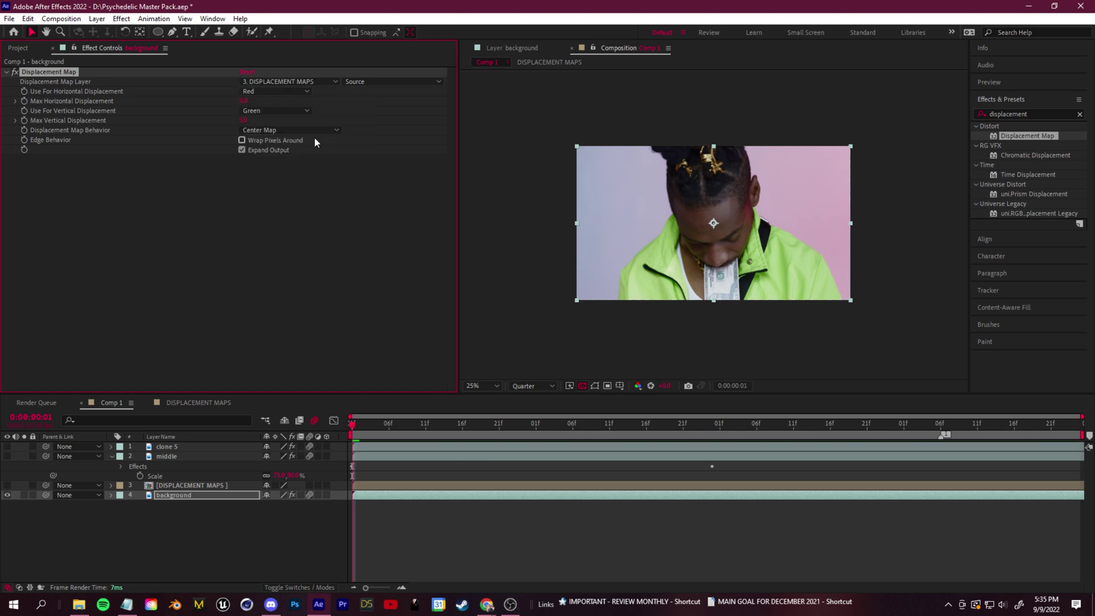
{"action": "left_click_drag", "start_coordinate": [406, 429], "coordinate": [595, 430]}
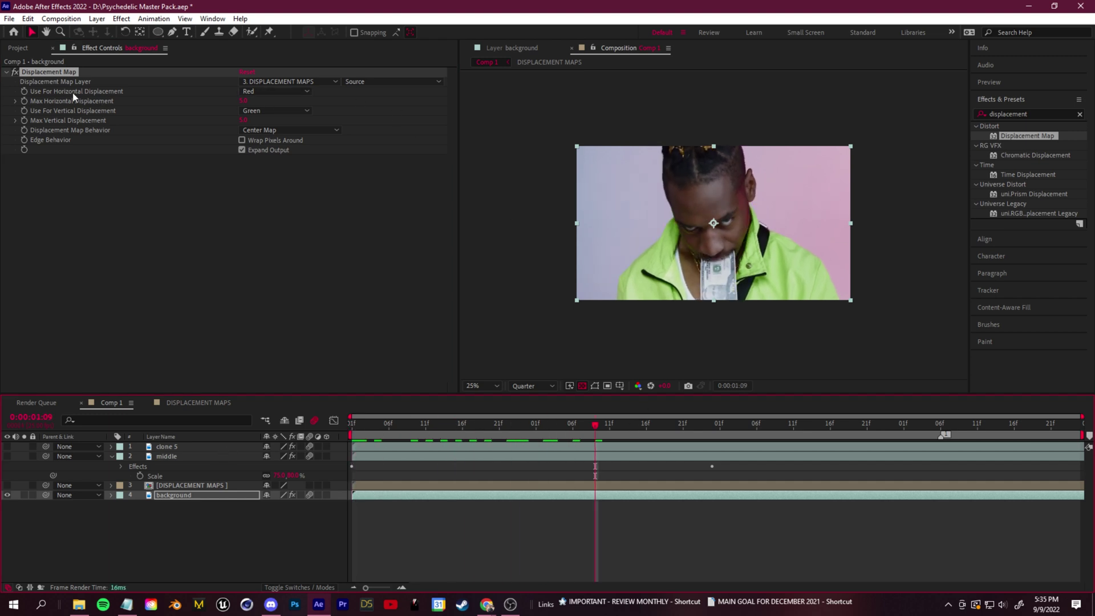
Step: Set both horizontal and vertical displacement of the background's Displacement Map to use Lightness
{"action": "left_click", "coordinate": [273, 91]}
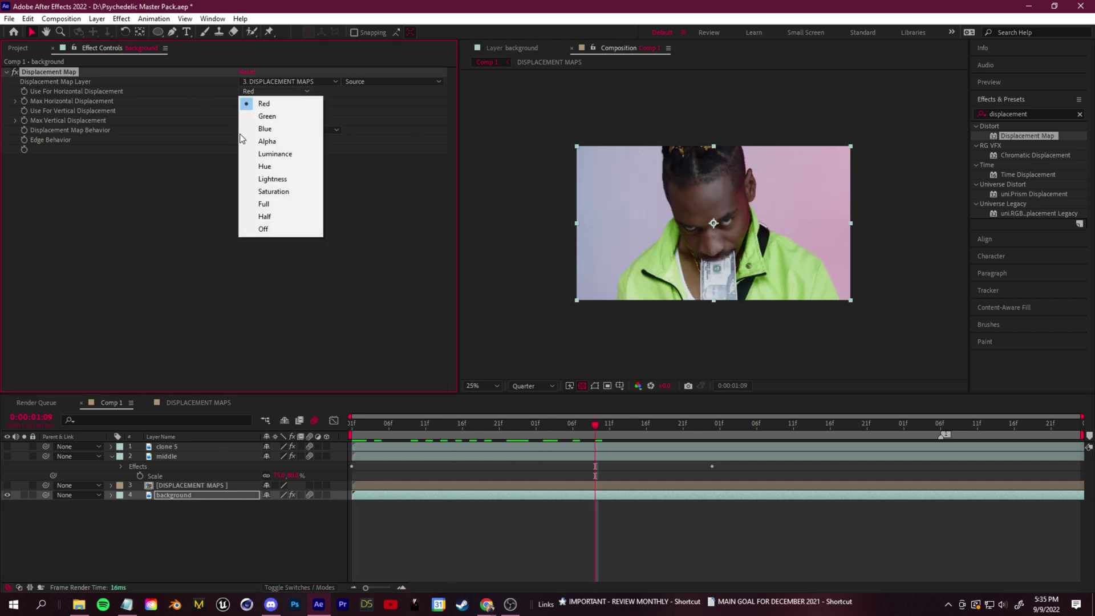
{"action": "left_click", "coordinate": [259, 93]}
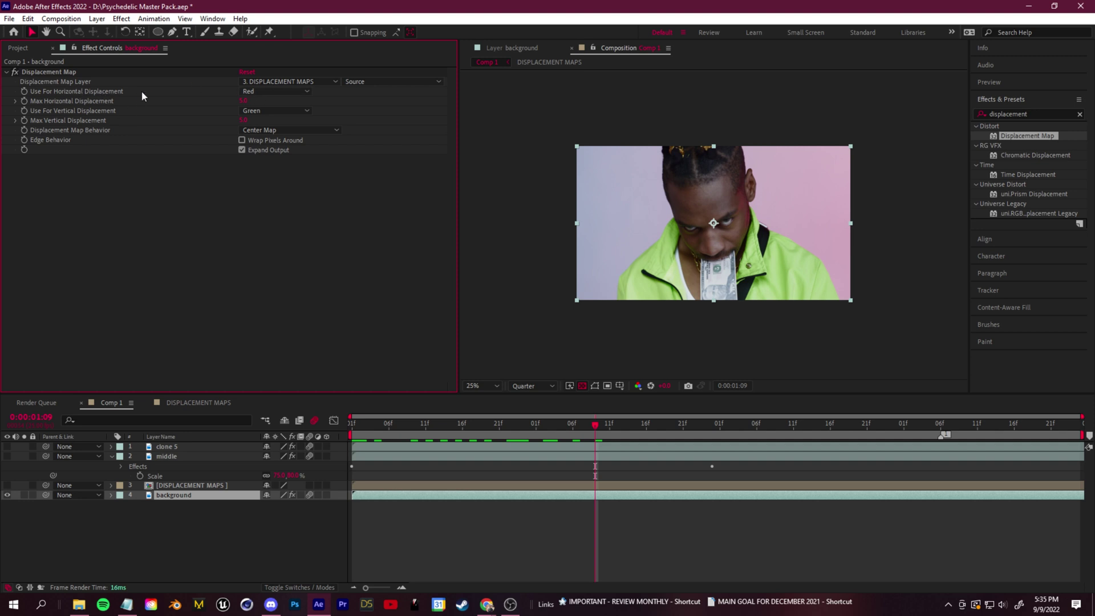
{"action": "left_click", "coordinate": [268, 91]}
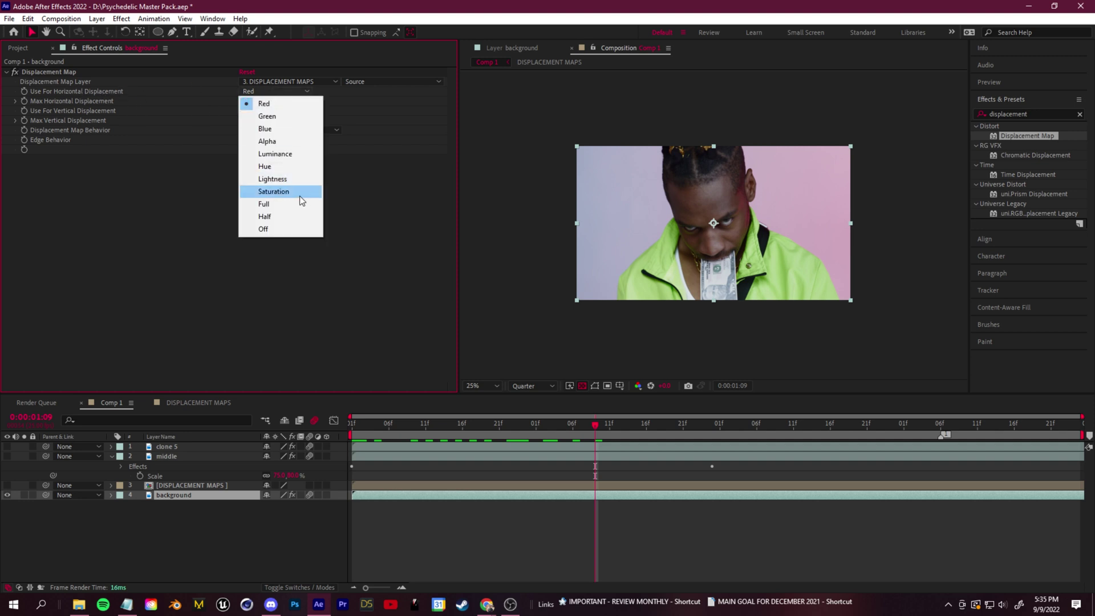
{"action": "left_click", "coordinate": [286, 113]}
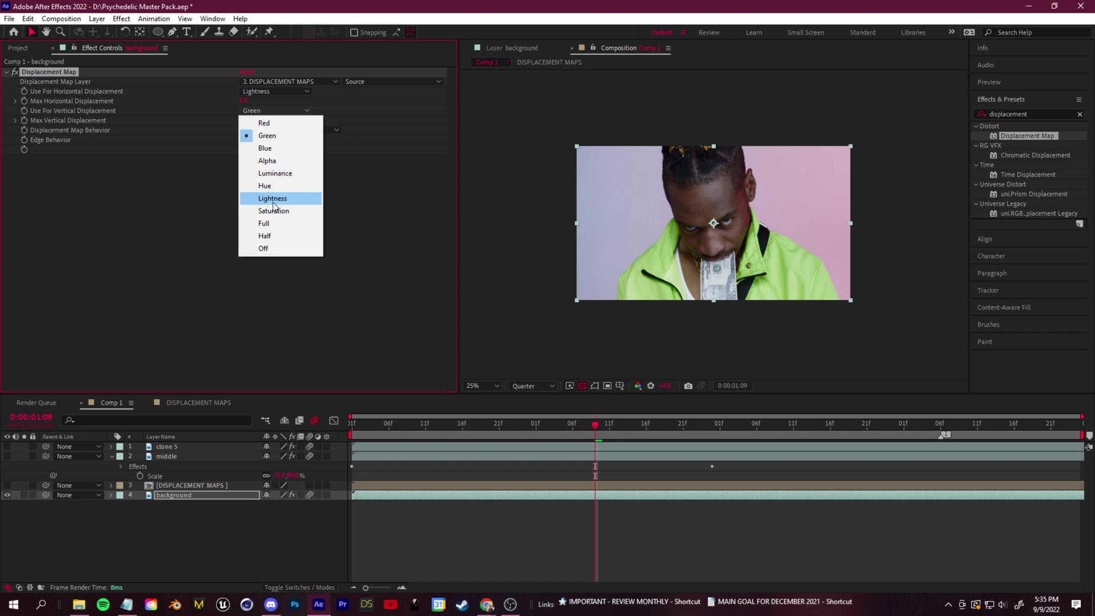
{"action": "left_click", "coordinate": [274, 203]}
Step: Undo a trial increase of Max Horizontal Displacement, strongly raise Max Vertical Displacement instead, and scrub through the result
{"action": "left_click_drag", "start_coordinate": [244, 101], "coordinate": [356, 105]}
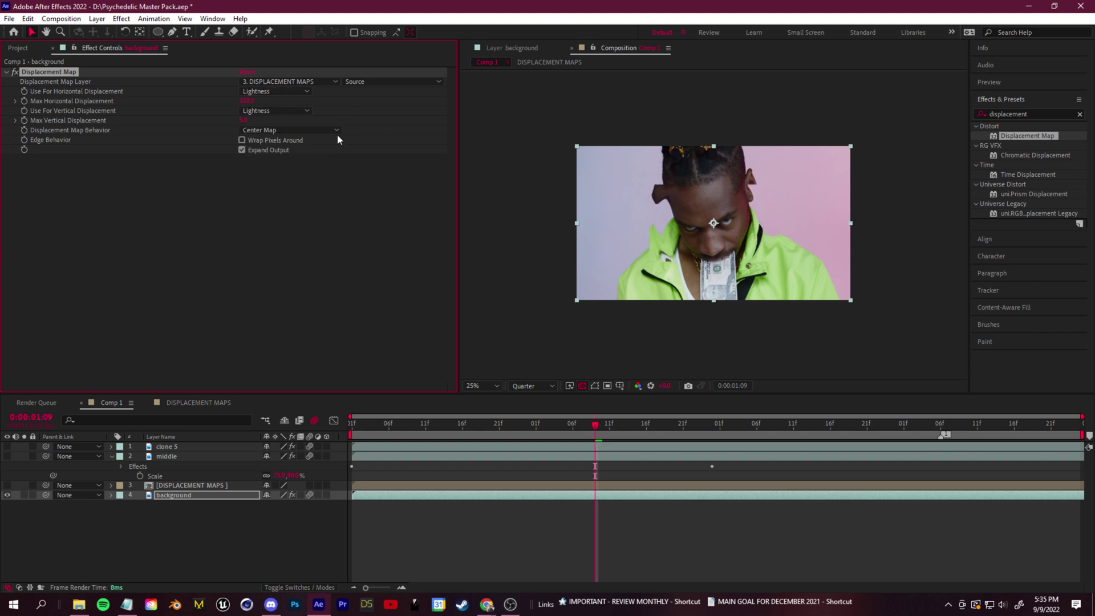
{"action": "key", "text": "ctrl+z"}
{"action": "left_click_drag", "start_coordinate": [244, 120], "coordinate": [531, 119]}
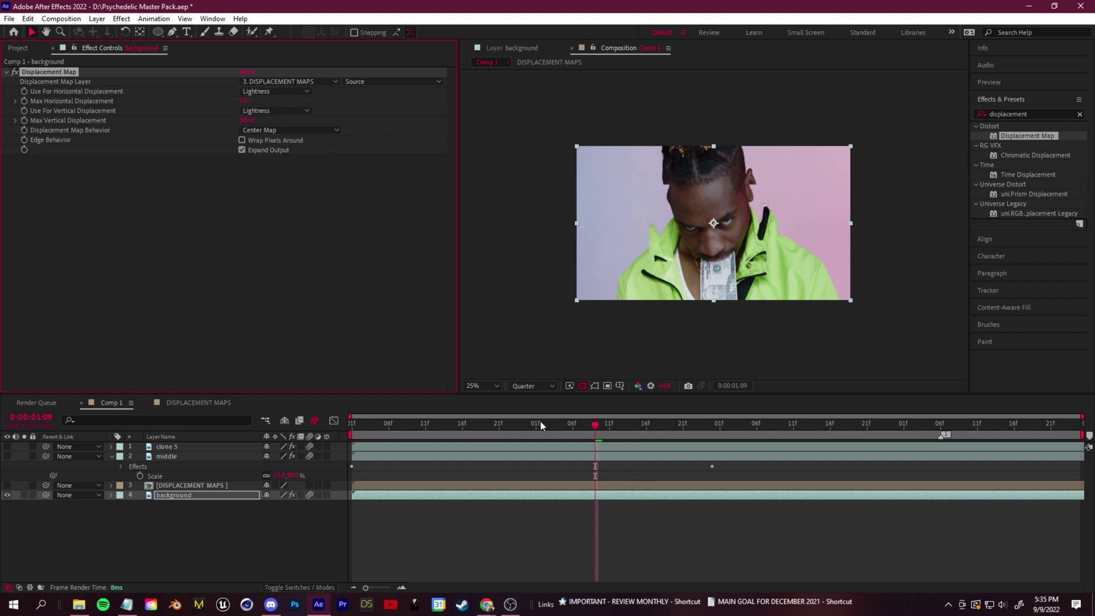
{"action": "left_click_drag", "start_coordinate": [595, 425], "coordinate": [637, 441]}
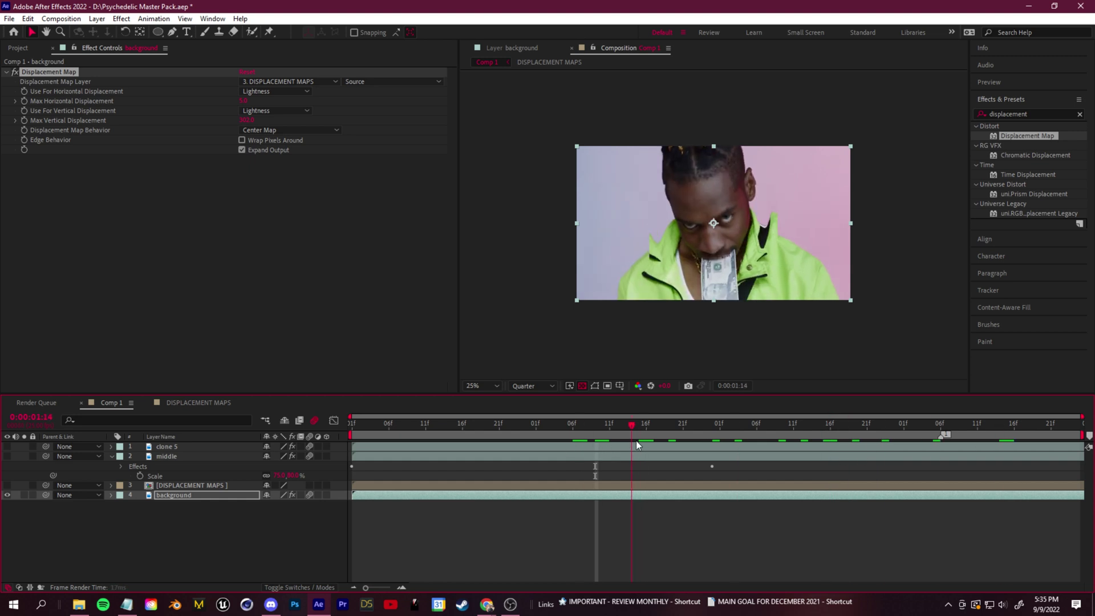
Step: Keep Center Map behavior, turn on Wrap Pixels Around, turn off Expand Output, and inspect the displaced background at 0:00:00:23
{"action": "left_click", "coordinate": [289, 130]}
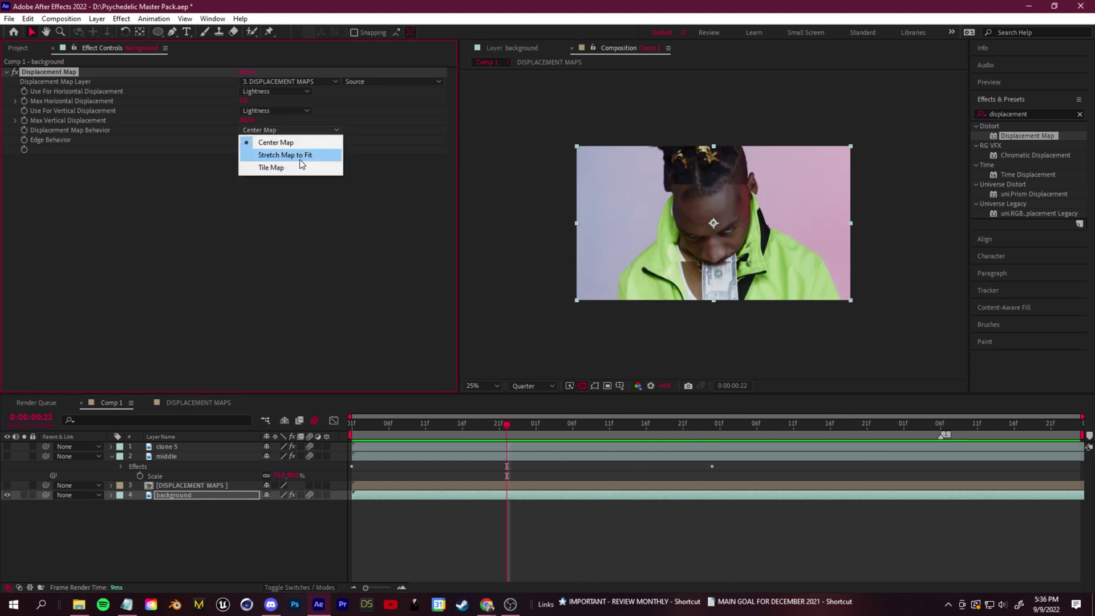
{"action": "left_click", "coordinate": [276, 142]}
{"action": "left_click", "coordinate": [266, 130]}
{"action": "left_click", "coordinate": [276, 142]}
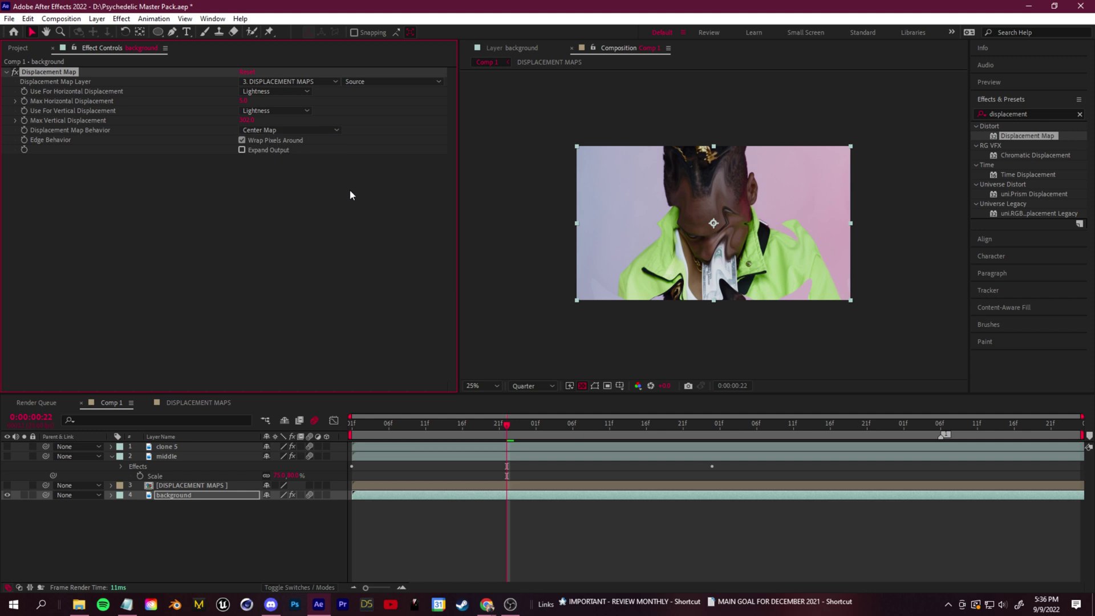
{"action": "mouse_move", "coordinate": [498, 426]}
{"action": "left_mouse_down"}
{"action": "mouse_move", "coordinate": [403, 435]}
{"action": "mouse_move", "coordinate": [514, 428]}
{"action": "left_mouse_up"}
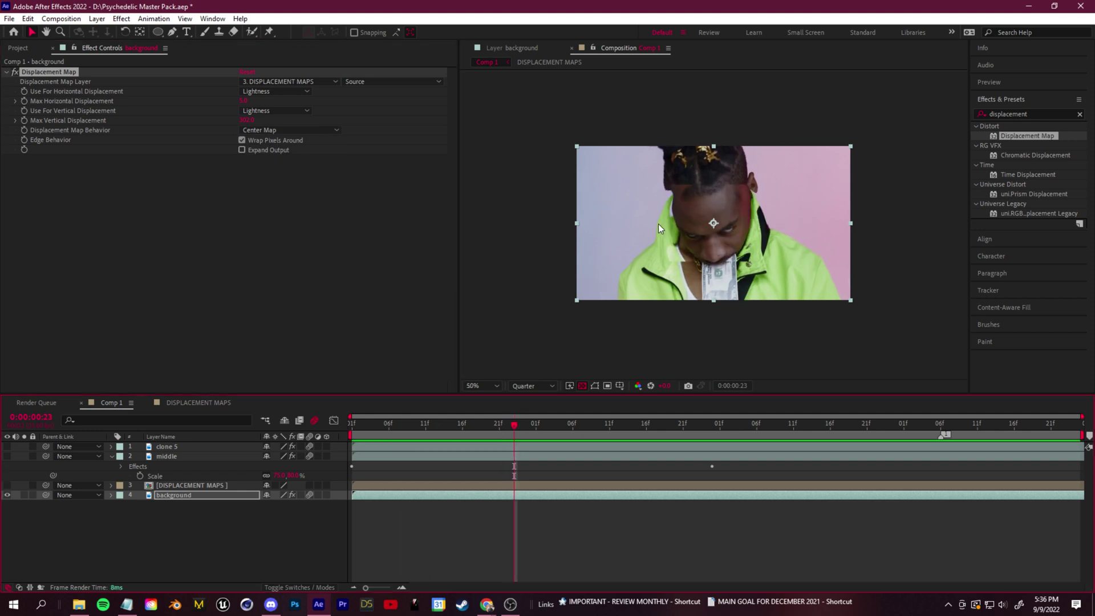
{"action": "scroll", "coordinate": [658, 229], "scroll_direction": "up", "scroll_amount": 1}
{"action": "scroll", "coordinate": [659, 316], "scroll_direction": "down", "scroll_amount": 1}
Step: Try Stretch Map to Fit as the Displacement Map Behavior and preview the distortion from the start
{"action": "left_click", "coordinate": [277, 130]}
{"action": "left_click", "coordinate": [262, 152]}
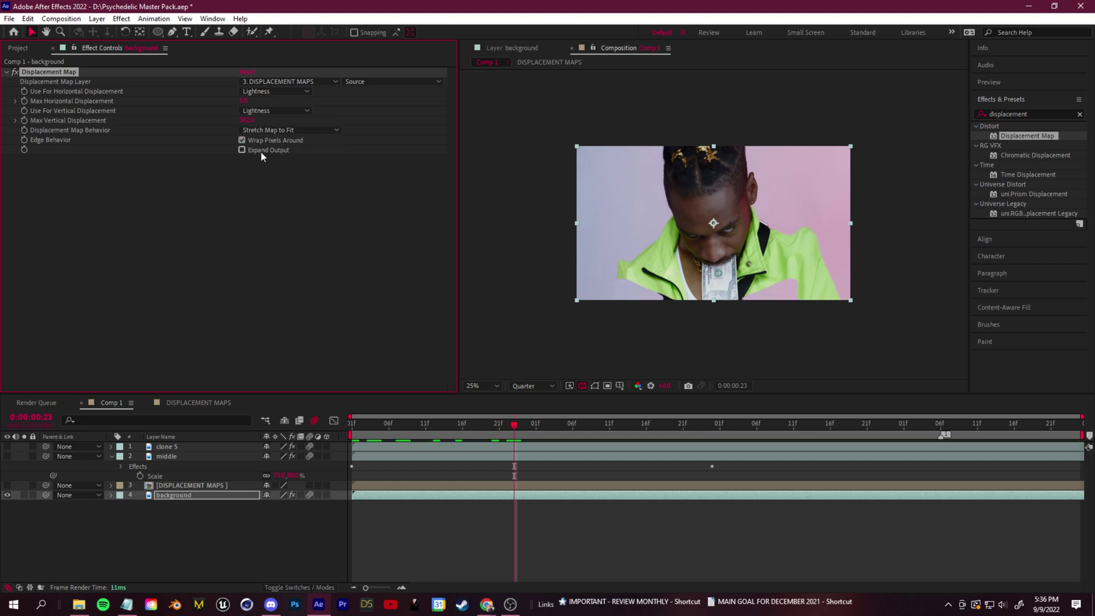
{"action": "key", "text": "space"}
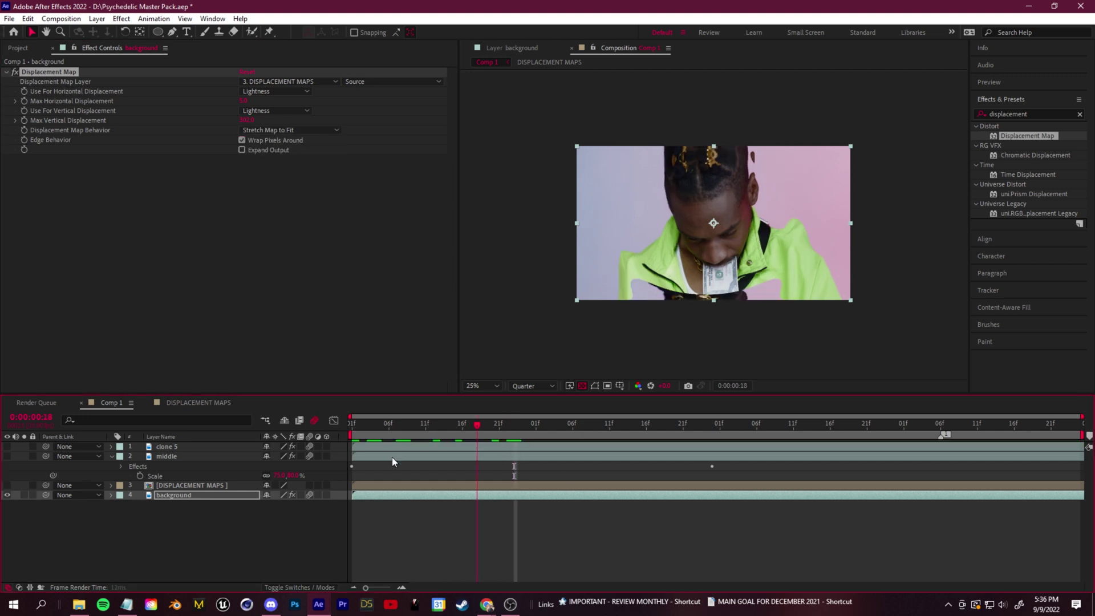
{"action": "scroll", "coordinate": [711, 227], "scroll_direction": "up", "scroll_amount": 2}
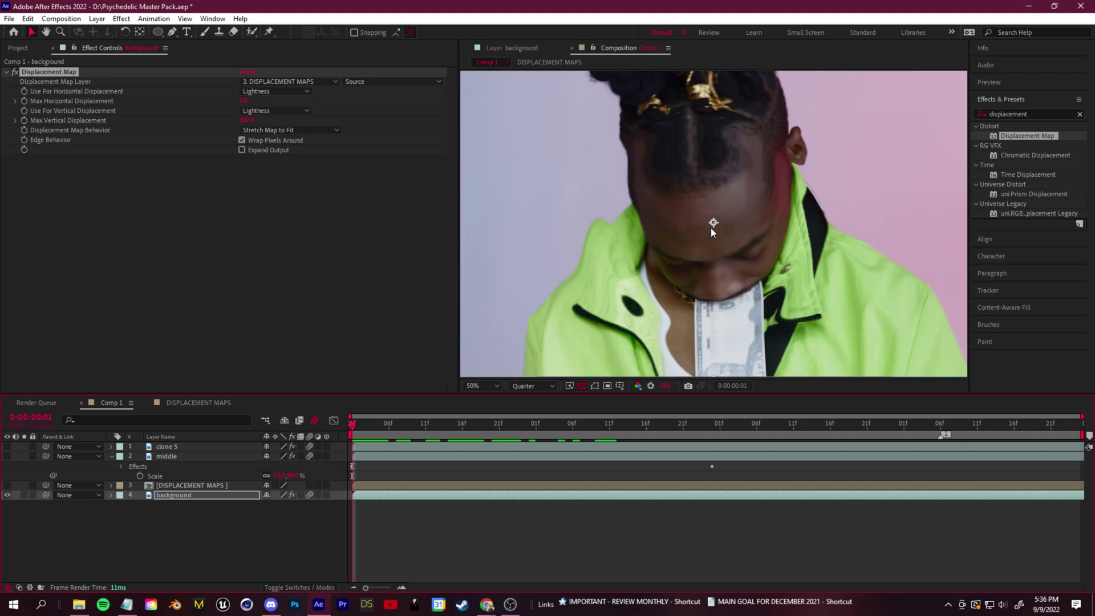
{"action": "scroll", "coordinate": [713, 242], "scroll_direction": "down", "scroll_amount": 2}
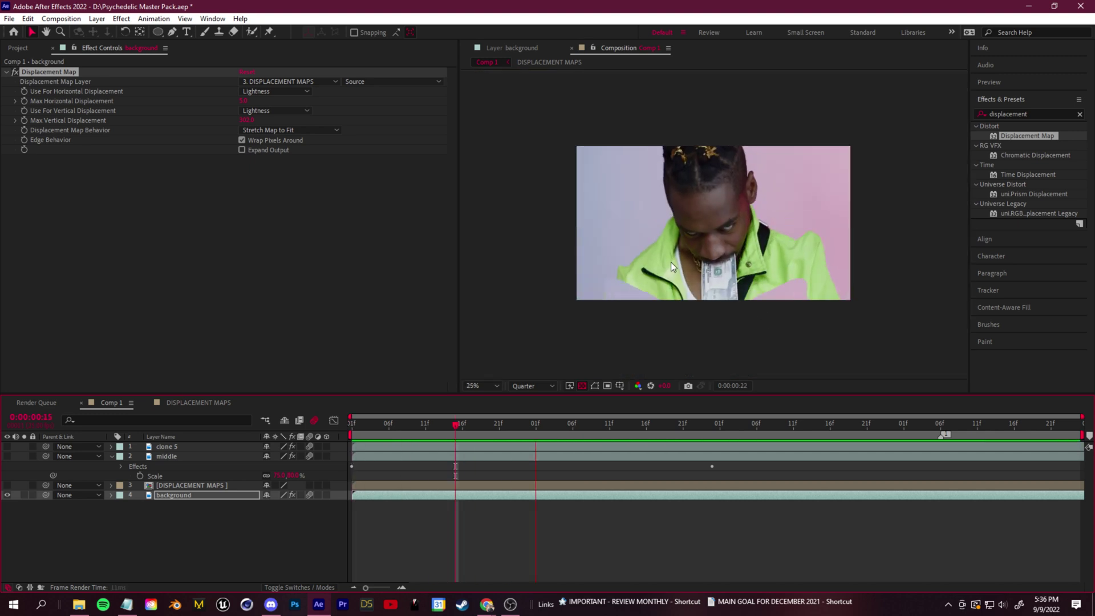
{"action": "key", "text": "space"}
{"action": "key", "text": "space"}
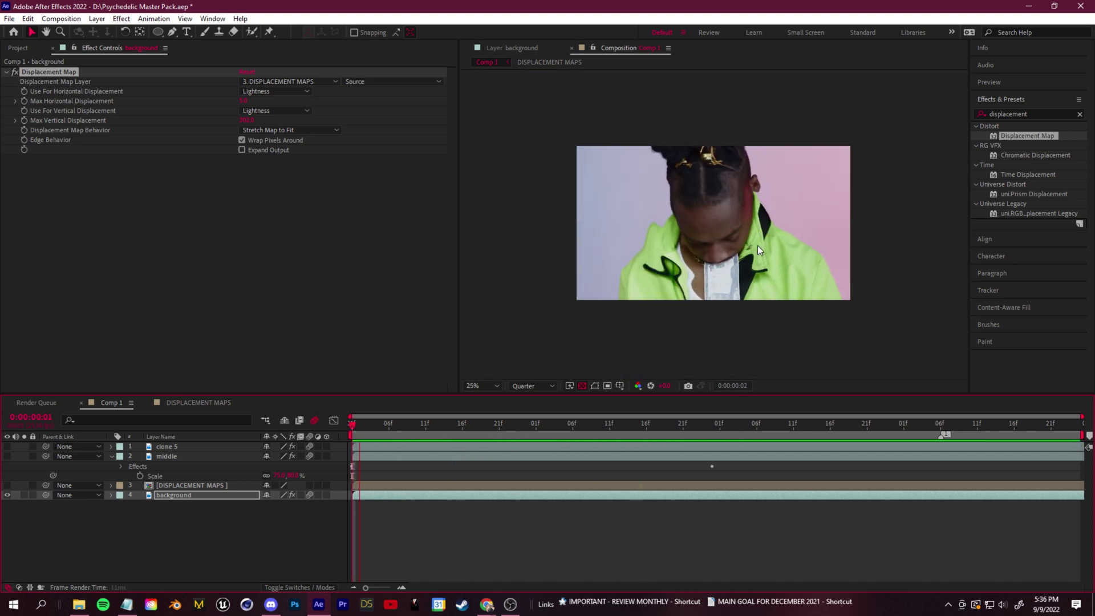
Step: Set the Displacement Map Behavior to Tile Map and compare the distortion at 0:00:00:06
{"action": "left_click_drag", "start_coordinate": [539, 424], "coordinate": [381, 416]}
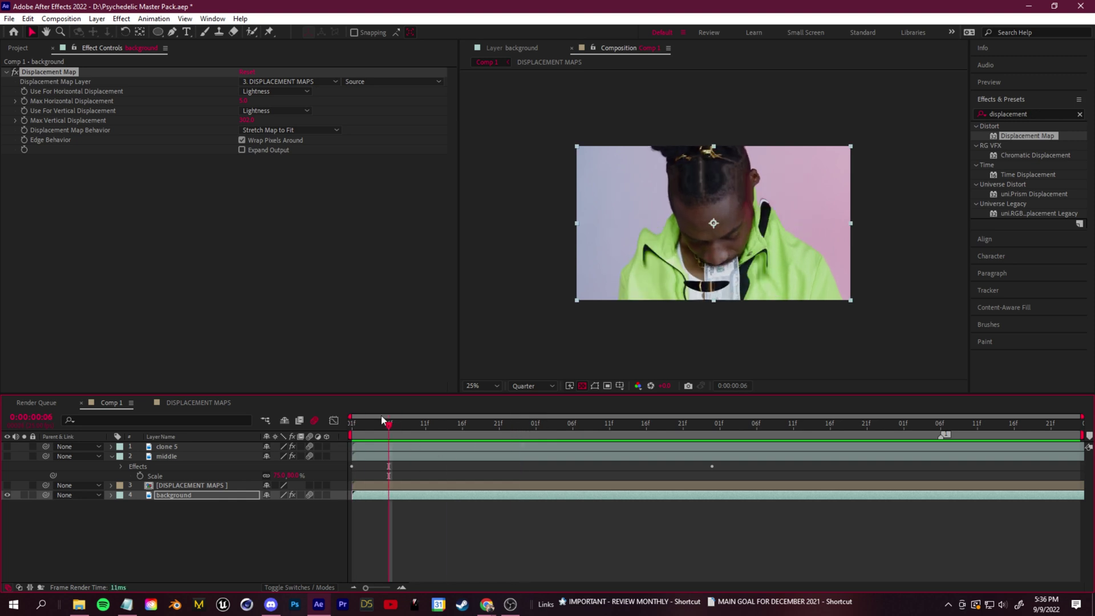
{"action": "left_click", "coordinate": [290, 131]}
{"action": "left_click", "coordinate": [260, 165]}
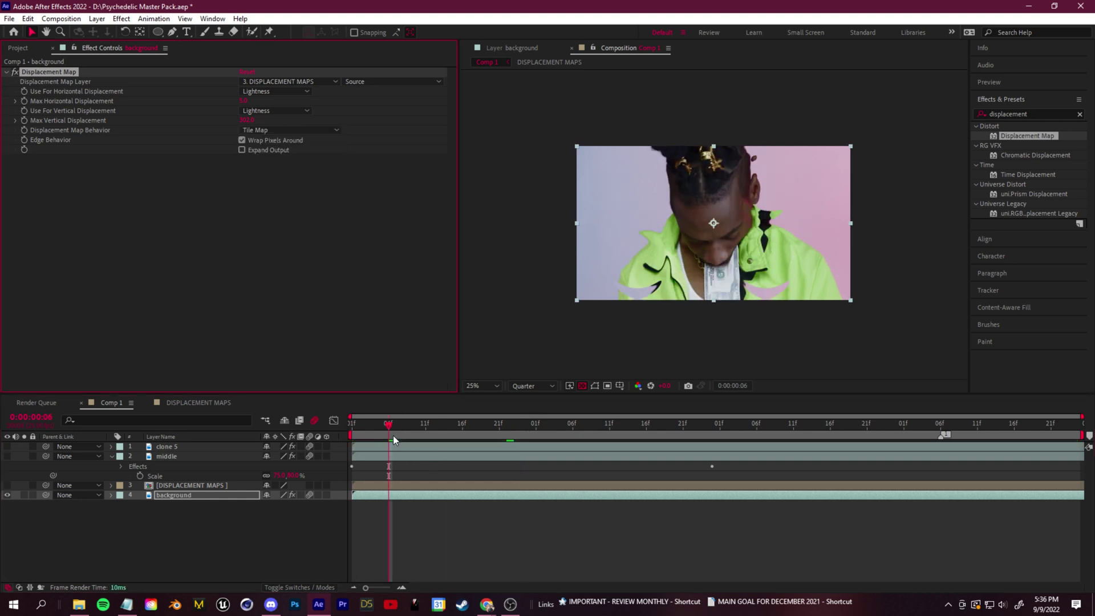
Step: Preview the Tile Map distortion on the background and scrub back to 0:00:00:20
{"action": "key", "text": "space"}
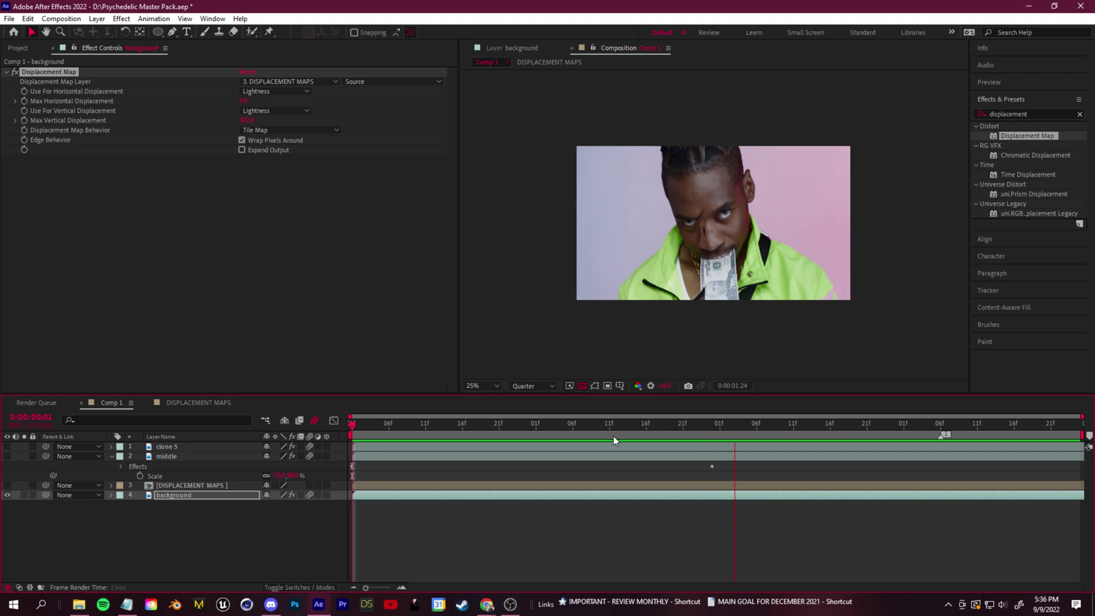
{"action": "key", "text": "space"}
{"action": "left_click_drag", "start_coordinate": [744, 423], "coordinate": [491, 425]}
Step: Try different Max Horizontal and Max Vertical Displacement amounts on the background and undo each trial
{"action": "left_click_drag", "start_coordinate": [244, 101], "coordinate": [195, 153]}
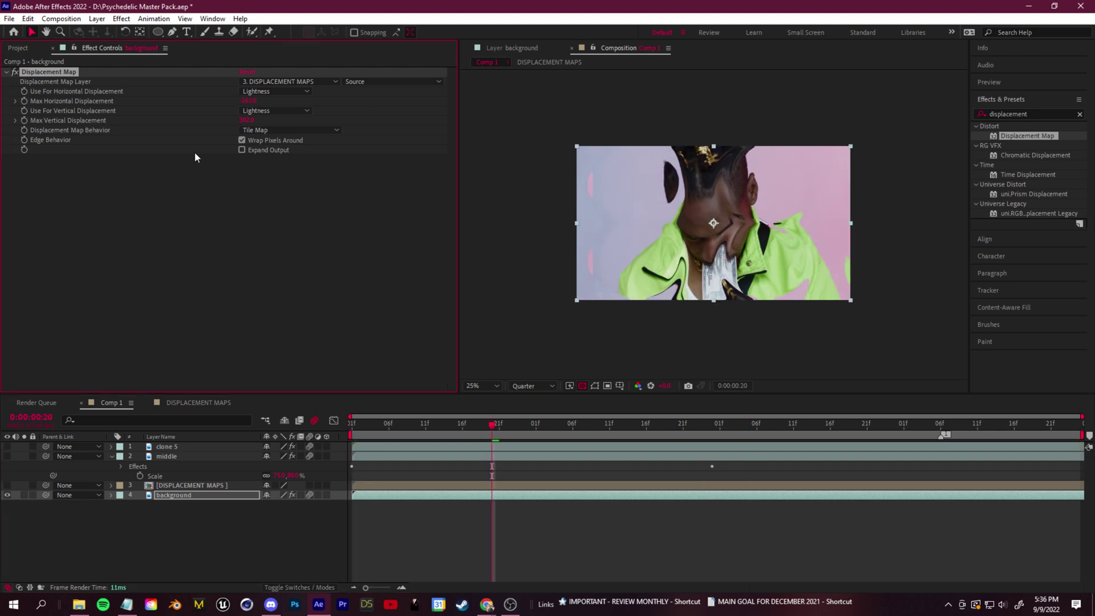
{"action": "key", "text": "ctrl+z"}
{"action": "left_click_drag", "start_coordinate": [248, 120], "coordinate": [317, 119]}
{"action": "key", "text": "ctrl+z"}
Step: Set Use For Horizontal Displacement to Blue, test and undo a higher Max Horizontal Displacement, and check playback
{"action": "left_click", "coordinate": [279, 92]}
{"action": "left_click", "coordinate": [276, 127]}
{"action": "left_click_drag", "start_coordinate": [247, 101], "coordinate": [345, 154]}
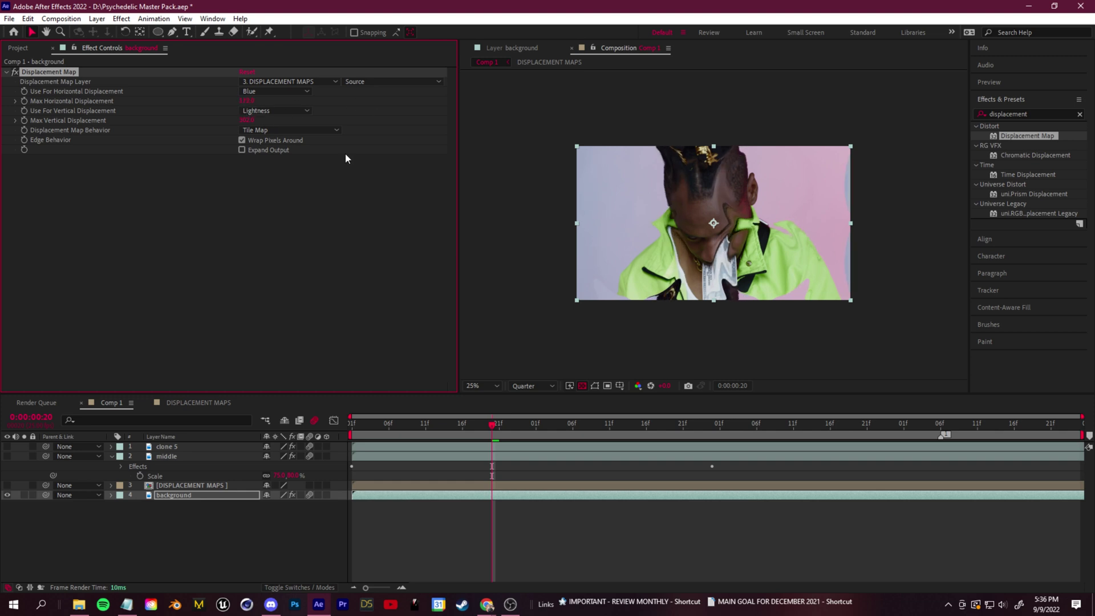
{"action": "key", "text": "ctrl+z"}
{"action": "key", "text": "space"}
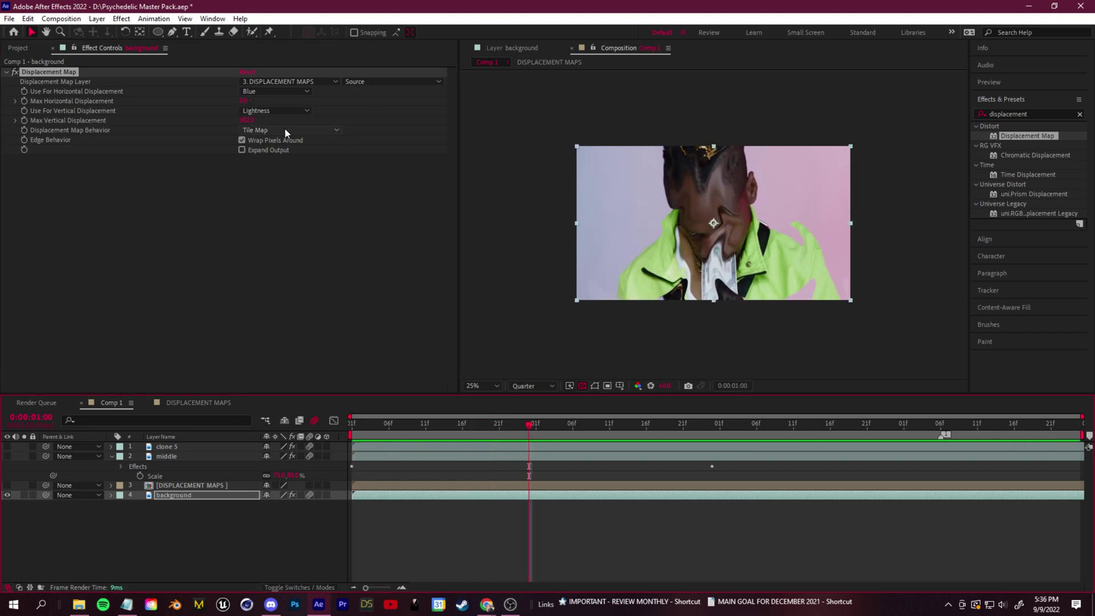
{"action": "left_click_drag", "start_coordinate": [529, 425], "coordinate": [434, 424]}
Step: Set the Displacement Map Behavior to Stretch Map to Fit and preview the distorted background from the start
{"action": "left_click", "coordinate": [303, 130]}
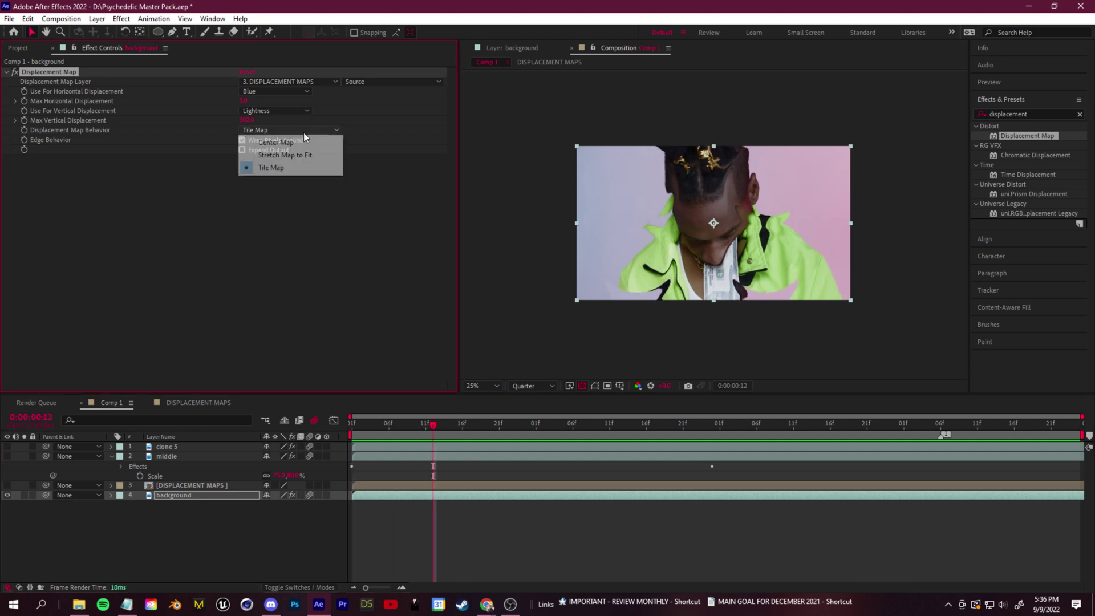
{"action": "left_click", "coordinate": [284, 157]}
{"action": "key", "text": "space"}
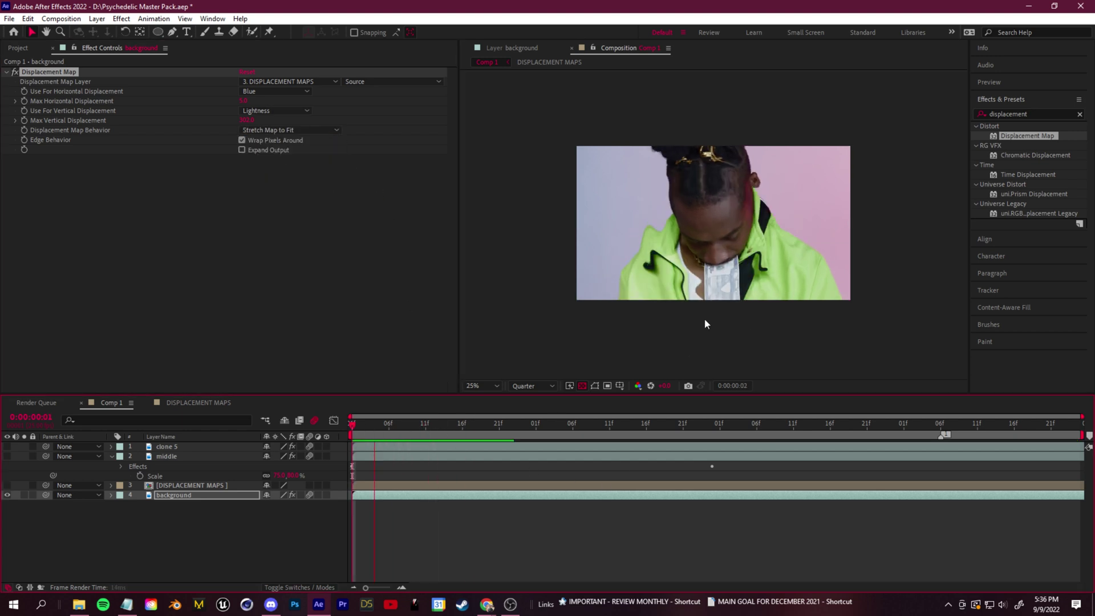
{"action": "key", "text": "space"}
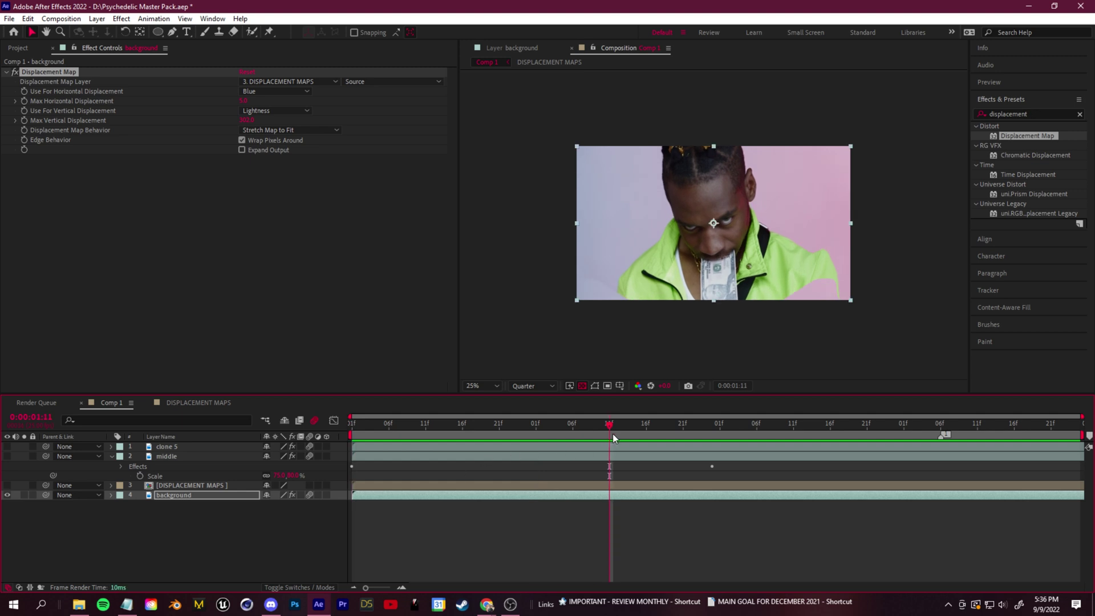
{"action": "key", "text": "space"}
Step: Open the DISPLACEMENT MAPS composition and hide the blurred ring shape layer
{"action": "left_click", "coordinate": [185, 485]}
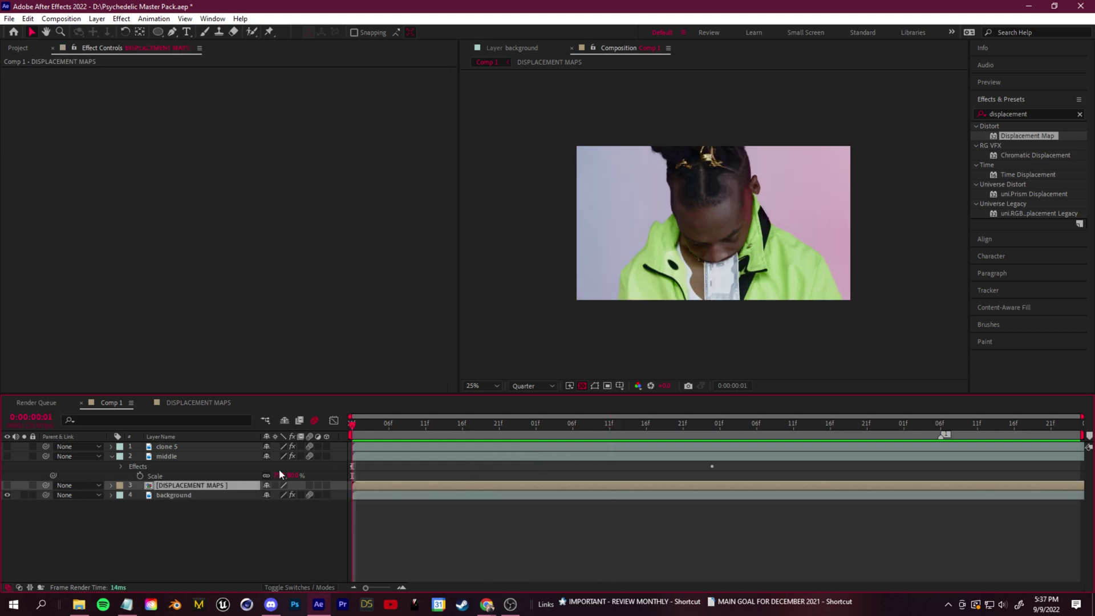
{"action": "double_click", "coordinate": [190, 484]}
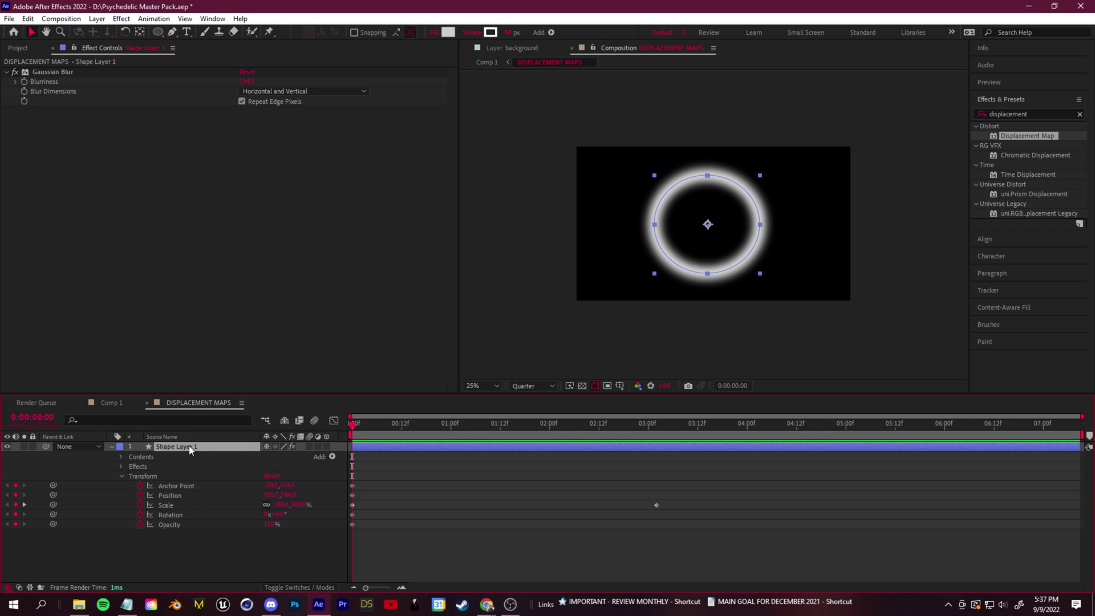
{"action": "left_click", "coordinate": [6, 446]}
Step: Draw a large star filling most of the frame height on a new shape layer and set its fill opacity to 0%
{"action": "left_click", "coordinate": [158, 33]}
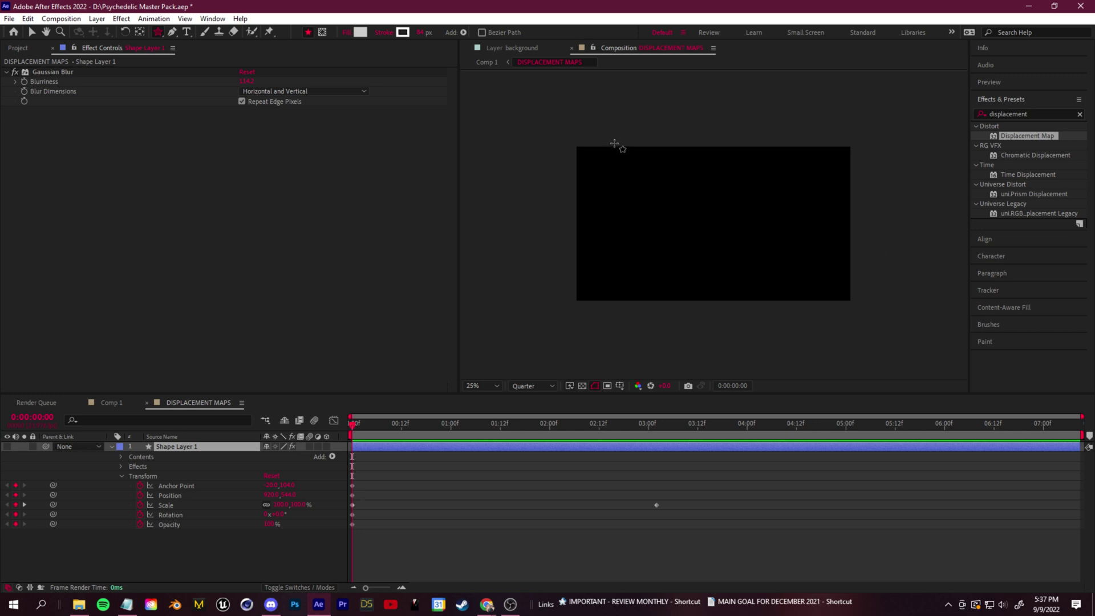
{"action": "left_click_drag", "start_coordinate": [619, 147], "coordinate": [770, 283]}
{"action": "left_click", "coordinate": [272, 534]}
{"action": "type", "text": "0"}
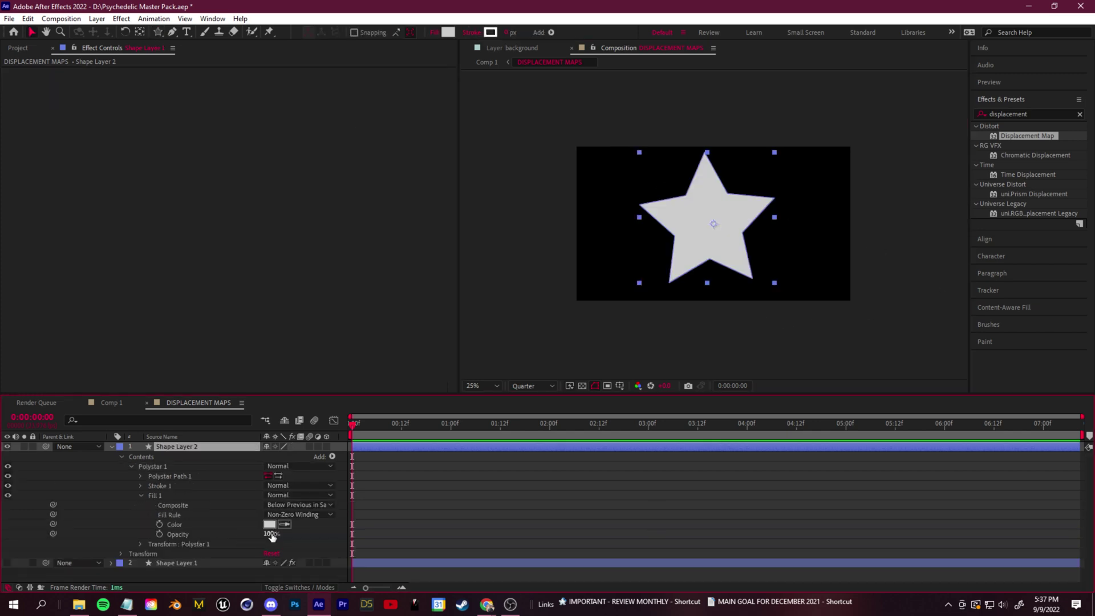
{"action": "key", "text": "Return"}
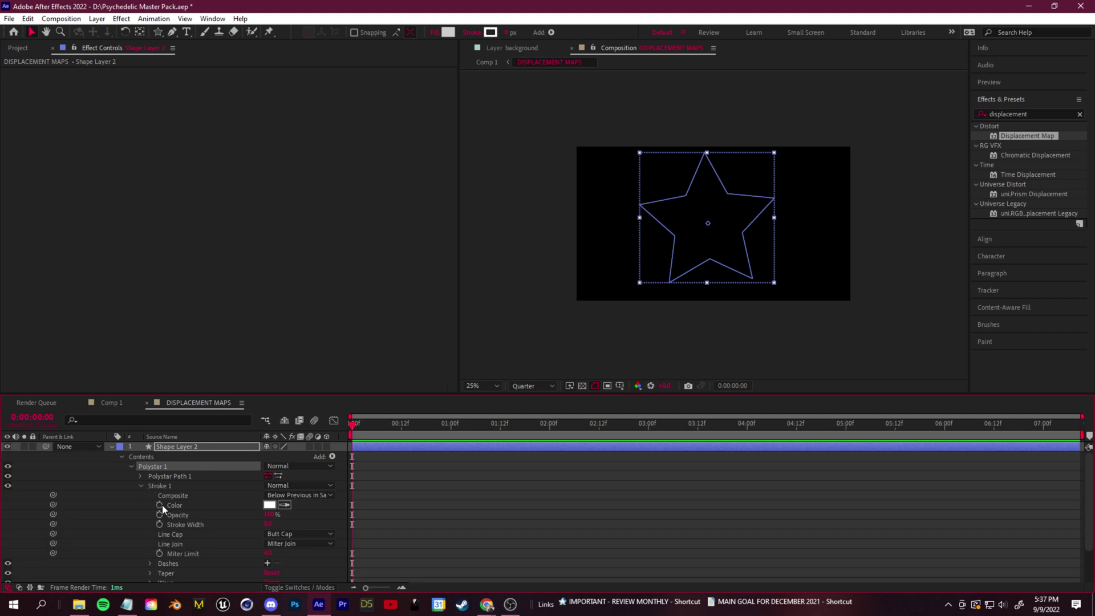
Step: Give the star a thick white stroke with keyframed Scale growth and preview the expanding outline
{"action": "left_click", "coordinate": [142, 495]}
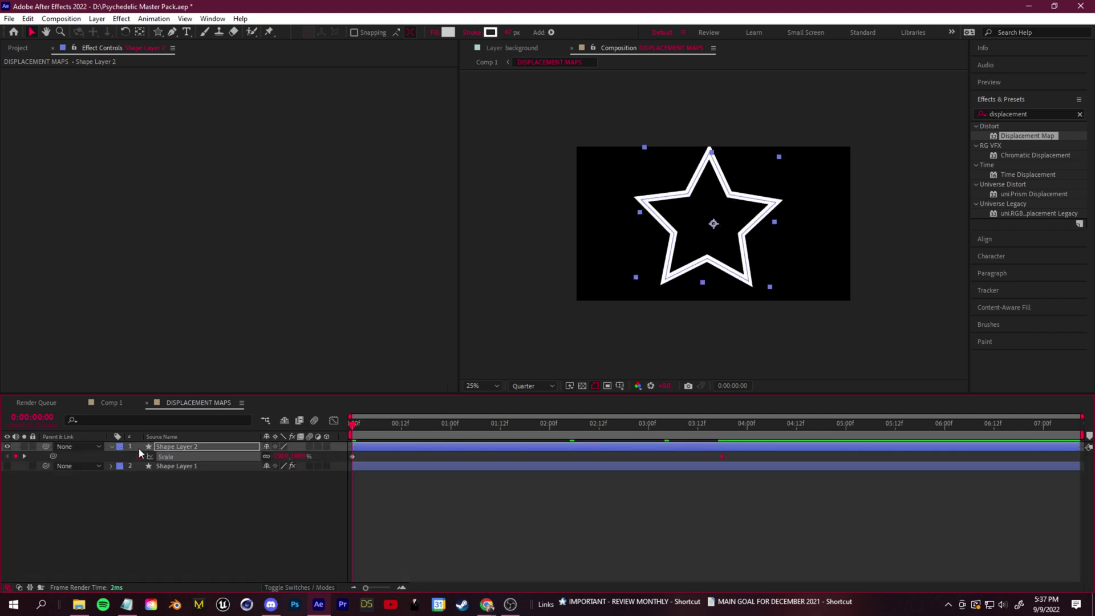
{"action": "key", "text": "space"}
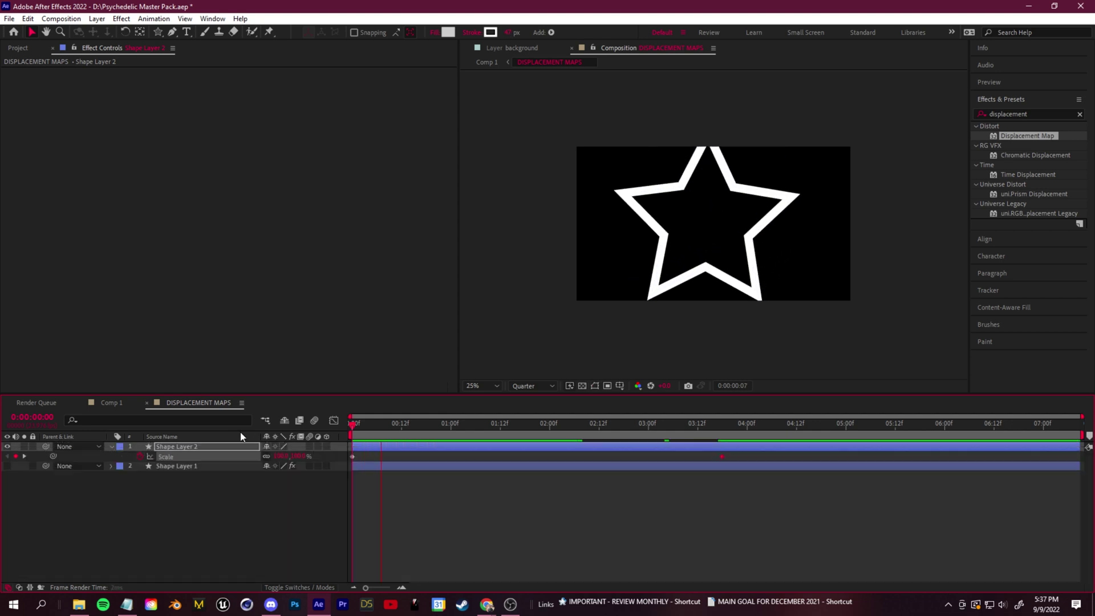
{"action": "key", "text": "space"}
Step: Copy the Gaussian Blur from the ring layer onto the star layer and scrub back to the start
{"action": "left_click", "coordinate": [167, 466]}
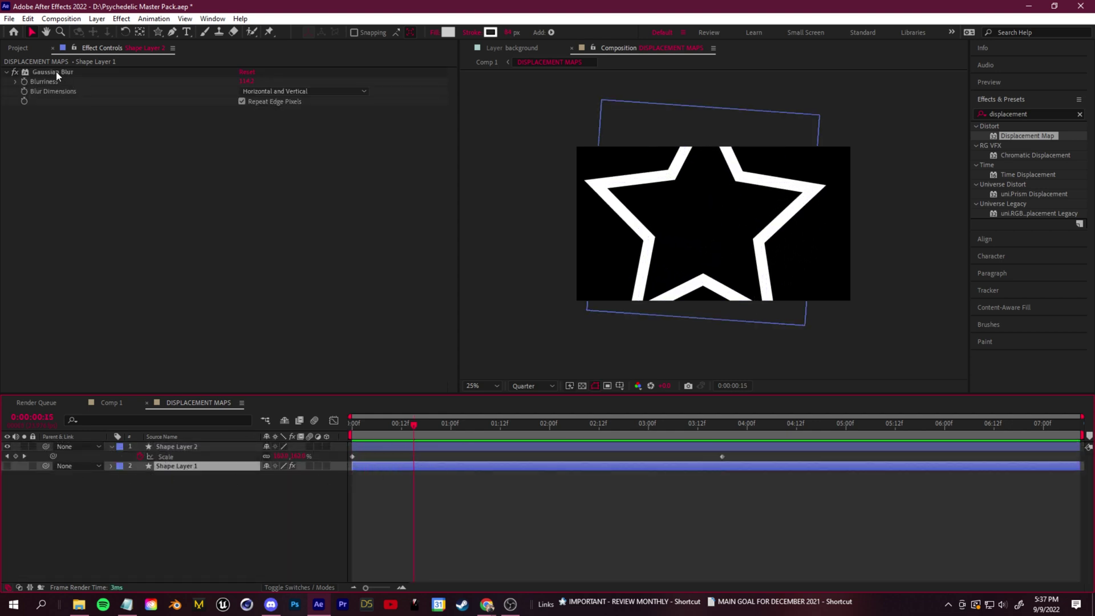
{"action": "left_click", "coordinate": [56, 71]}
{"action": "key", "text": "ctrl+c"}
{"action": "left_click", "coordinate": [163, 447]}
{"action": "key", "text": "ctrl+v"}
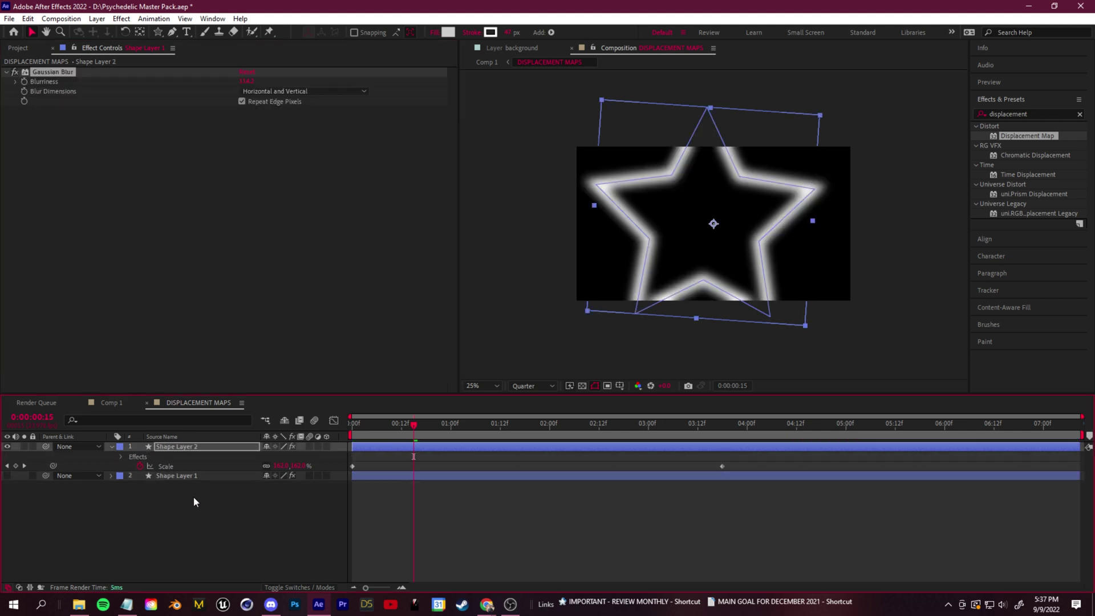
{"action": "left_click_drag", "start_coordinate": [410, 426], "coordinate": [352, 425]}
Step: Return to Comp 1 and preview the background displaced by the blurred star map
{"action": "left_click", "coordinate": [111, 403]}
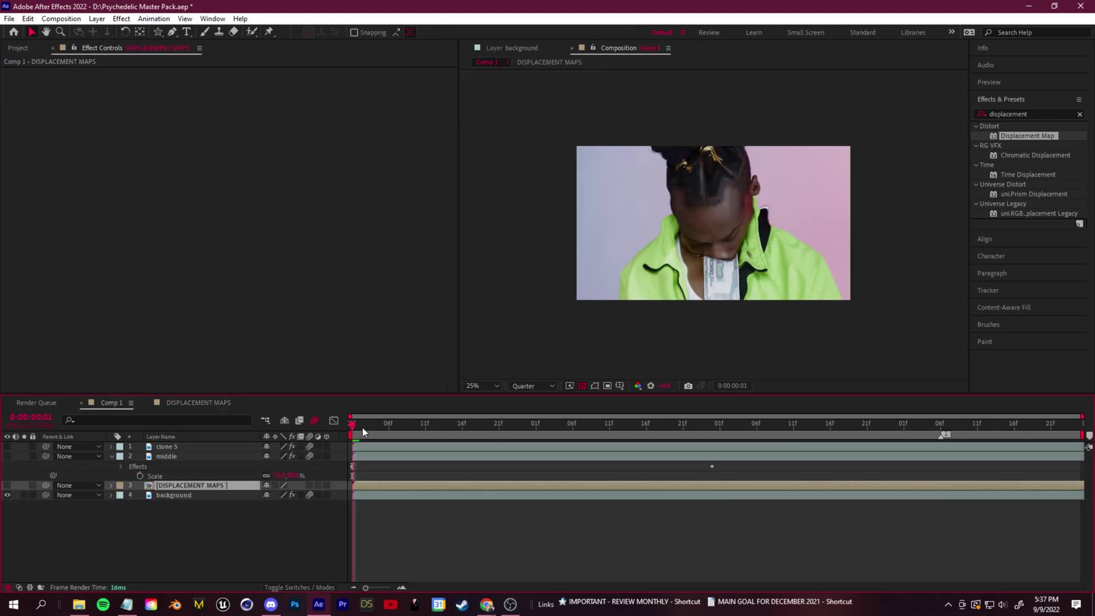
{"action": "key", "text": "space"}
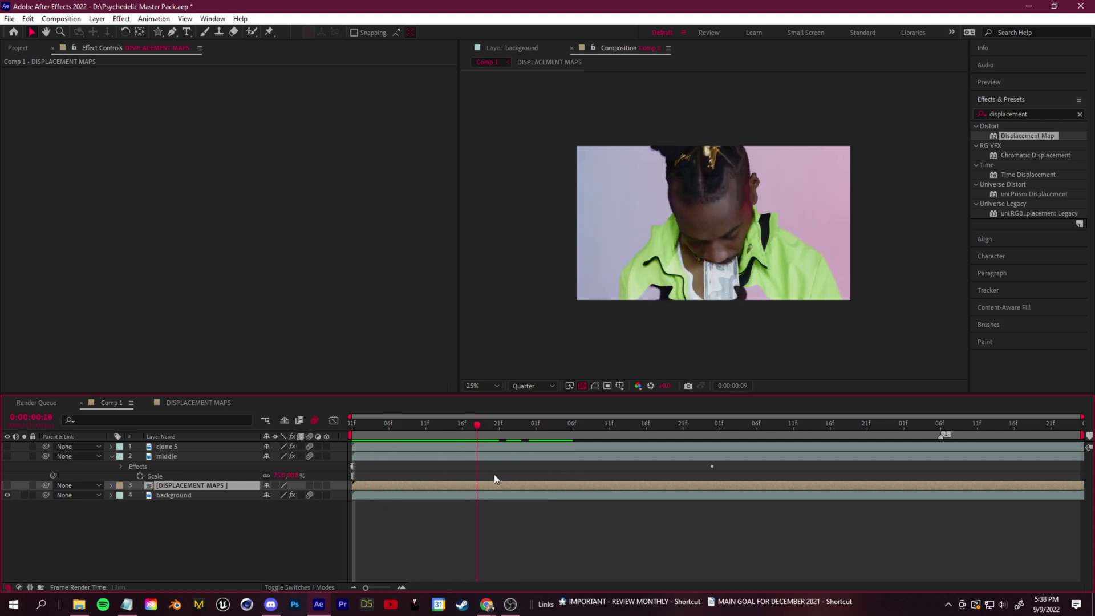
{"action": "left_click_drag", "start_coordinate": [477, 425], "coordinate": [389, 479]}
{"action": "key", "text": "space"}
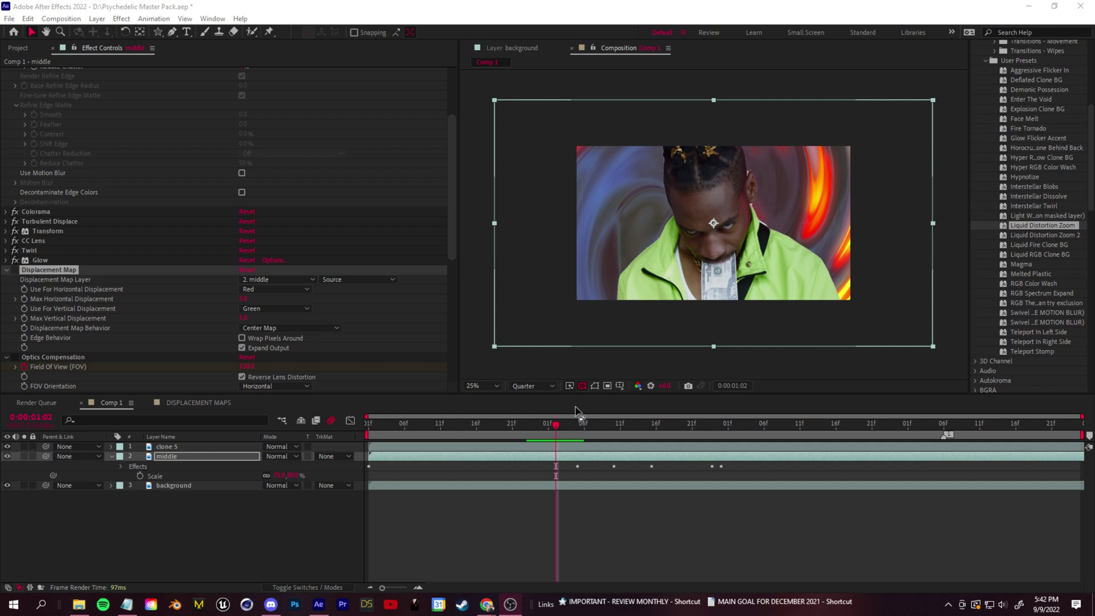
Step: Examine the middle layer's psychedelic background by toggling its visibility, previewing the motion, and reviewing its Colorama, Transform and Glow effects
{"action": "left_click_drag", "start_coordinate": [555, 425], "coordinate": [369, 425]}
{"action": "left_click", "coordinate": [506, 512]}
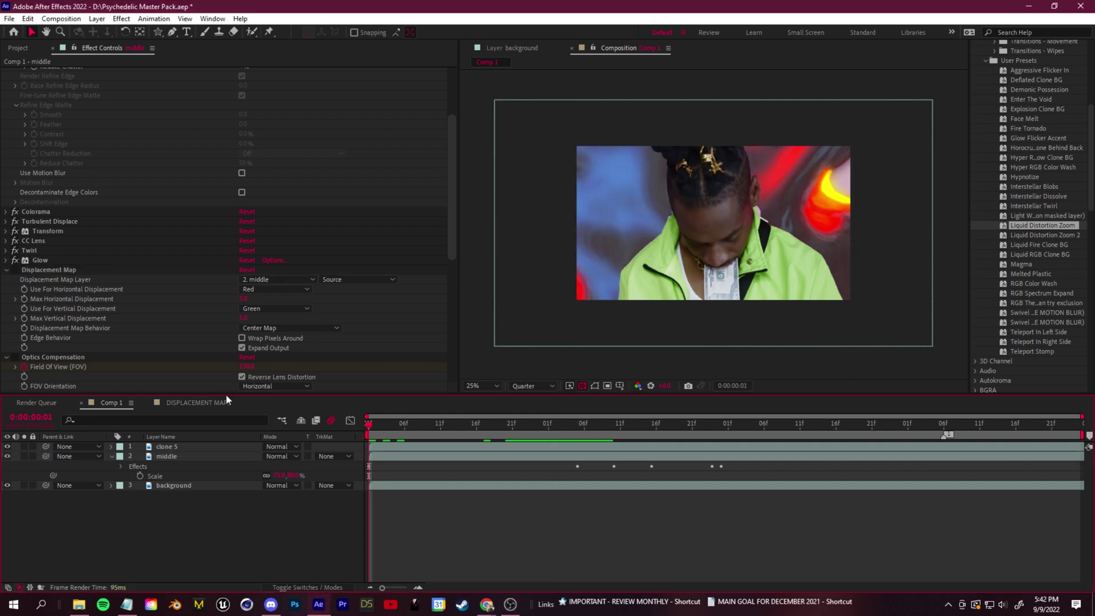
{"action": "left_click", "coordinate": [166, 456]}
{"action": "left_click", "coordinate": [174, 485]}
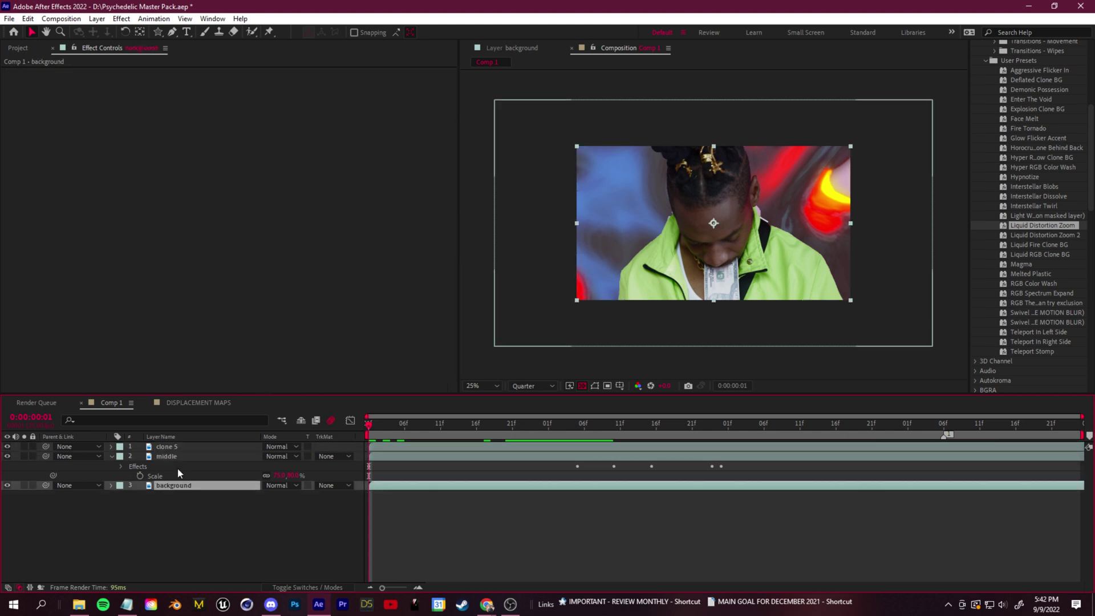
{"action": "left_click", "coordinate": [161, 457]}
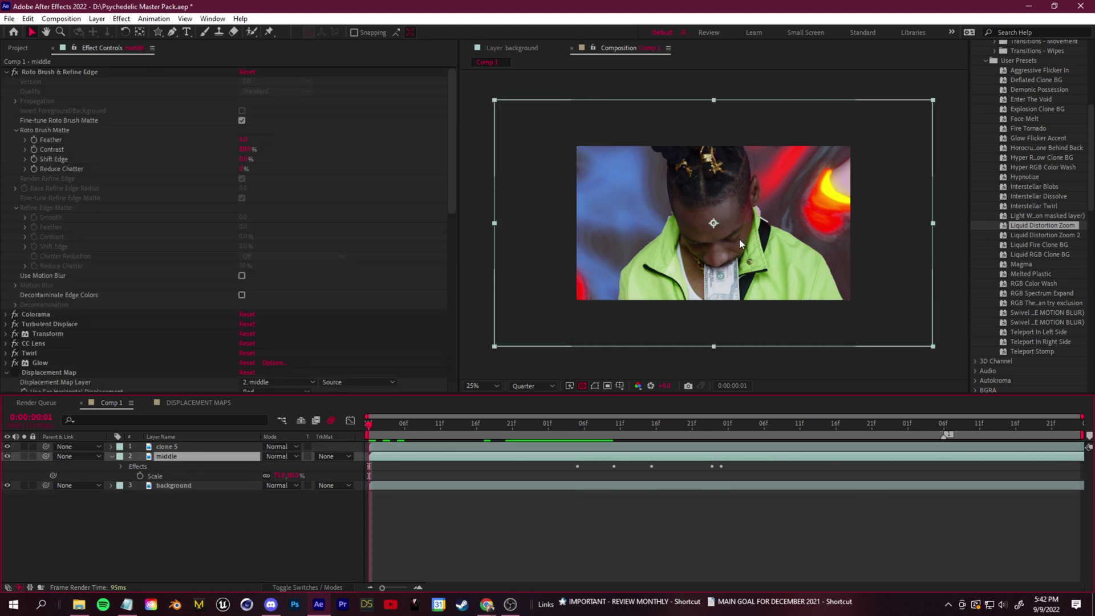
{"action": "left_click", "coordinate": [7, 456]}
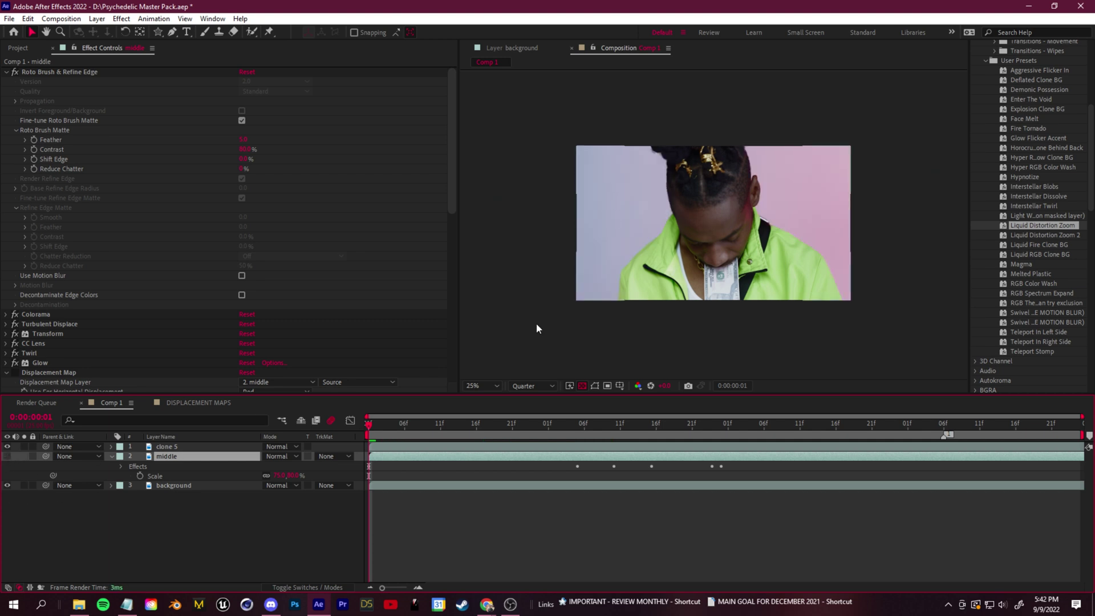
{"action": "left_click", "coordinate": [6, 457]}
{"action": "key", "text": "space"}
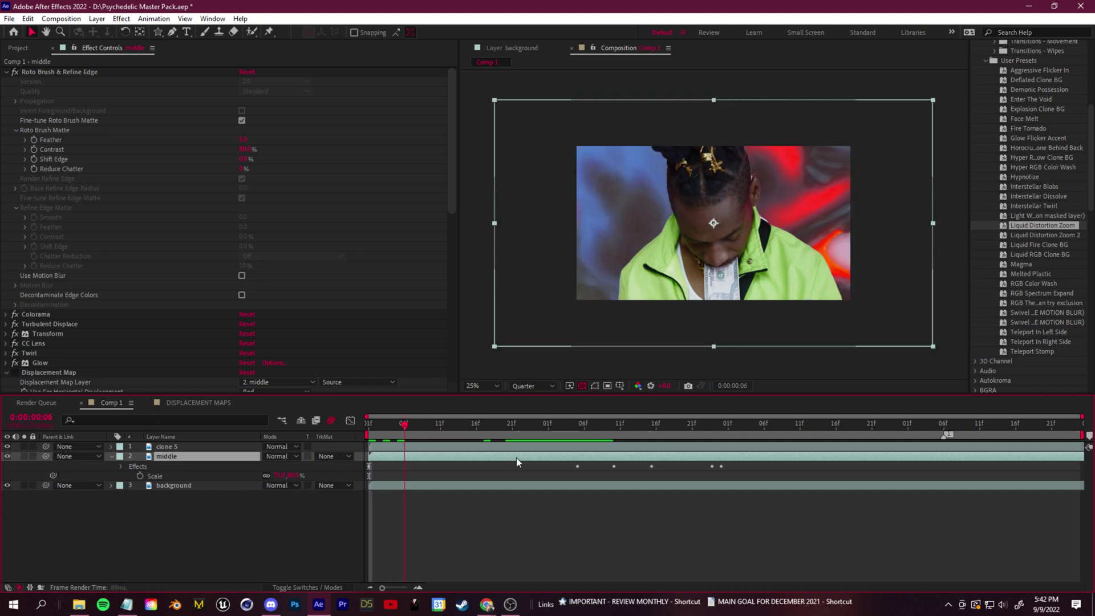
{"action": "left_click_drag", "start_coordinate": [650, 425], "coordinate": [679, 432]}
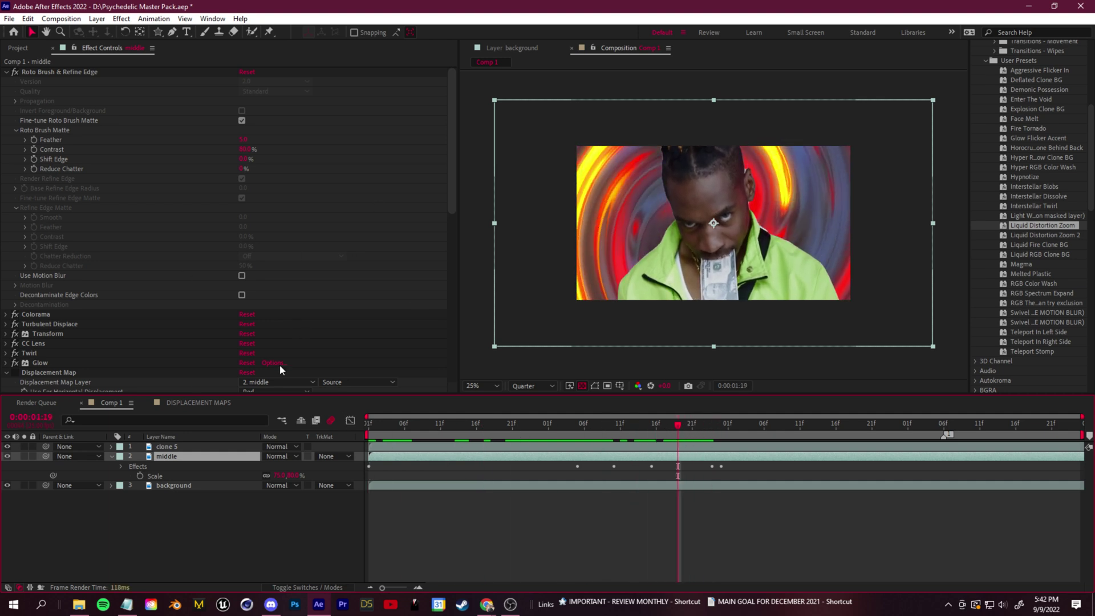
{"action": "left_click", "coordinate": [45, 317]}
{"action": "left_click", "coordinate": [53, 335]}
{"action": "left_click", "coordinate": [48, 363]}
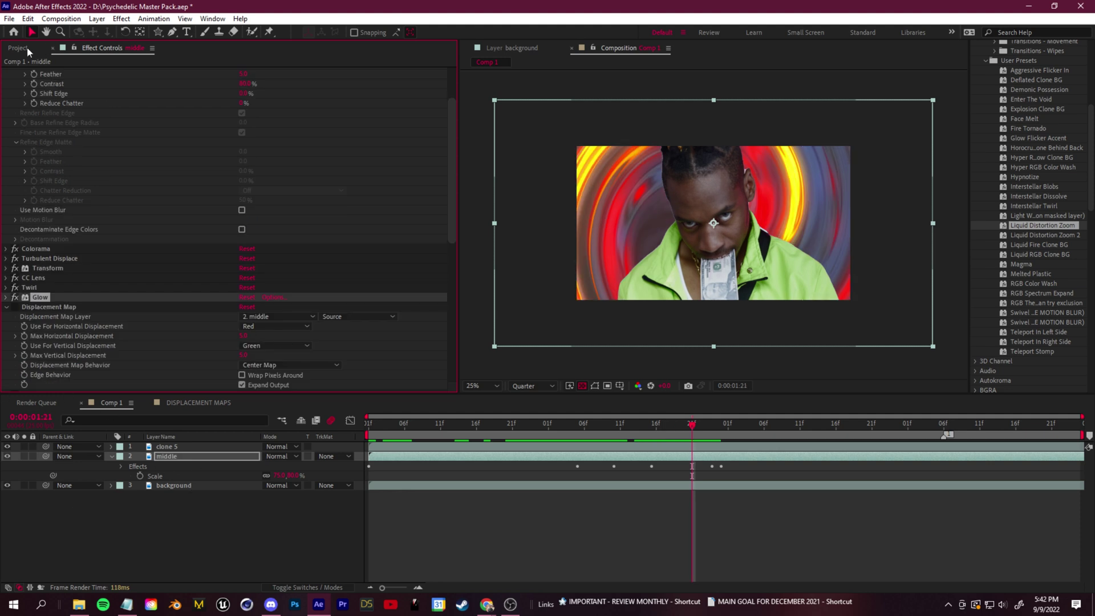
Step: Review the project's displacement map assets and the user presets, including Liquid Distortion Zoom and Deflated Clone BG, alongside the result
{"action": "left_click", "coordinate": [18, 48]}
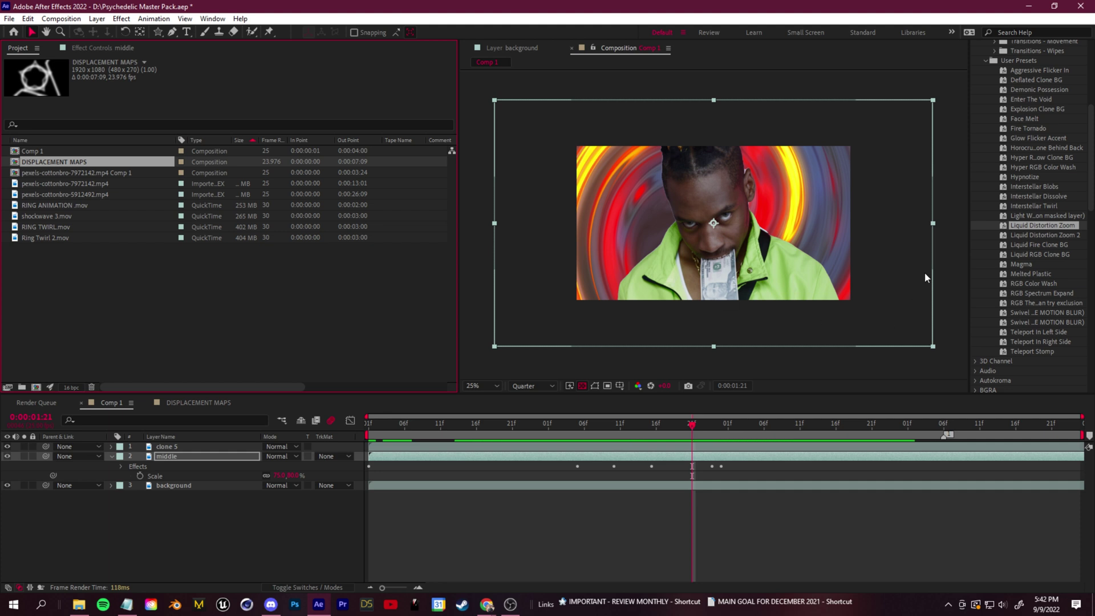
{"action": "left_click_drag", "start_coordinate": [1039, 245], "coordinate": [1029, 281]}
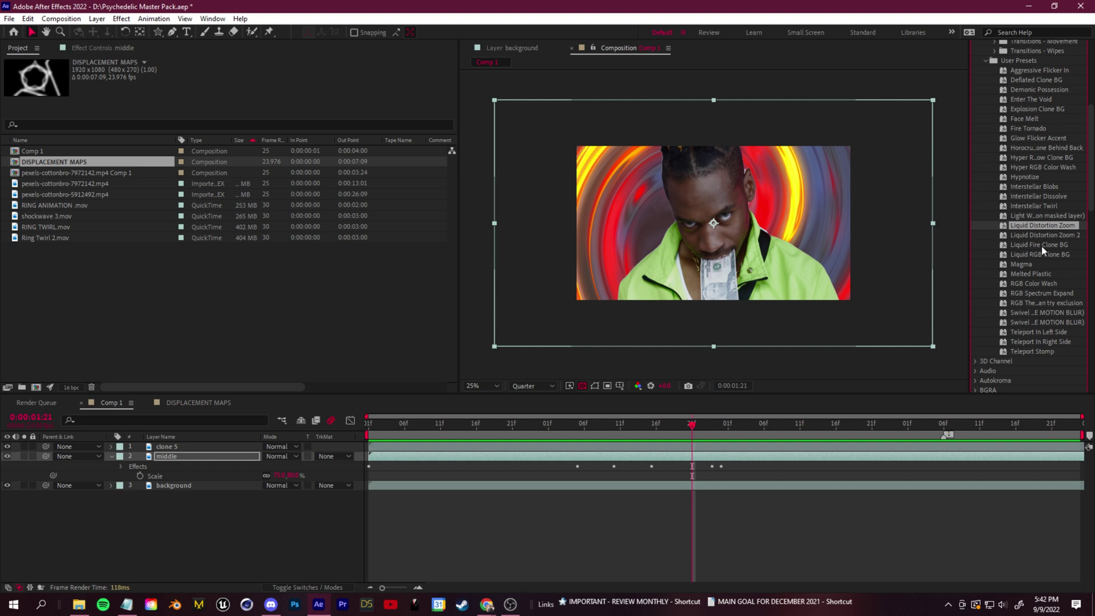
{"action": "left_click_drag", "start_coordinate": [75, 171], "coordinate": [73, 169]}
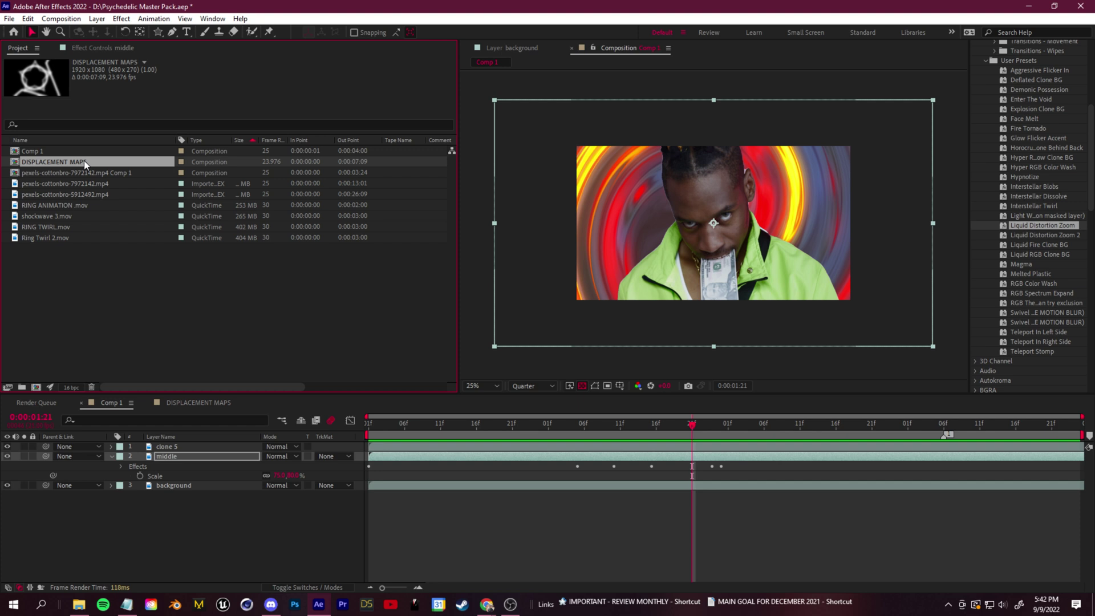
{"action": "left_click", "coordinate": [1033, 227]}
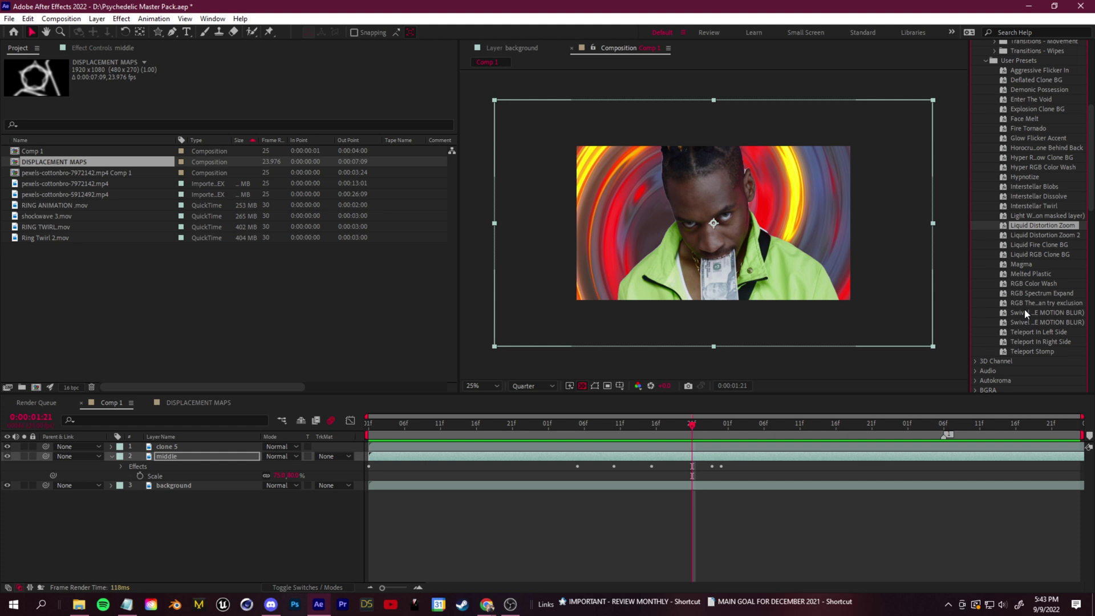
{"action": "scroll", "coordinate": [1025, 310], "scroll_direction": "up", "scroll_amount": 3}
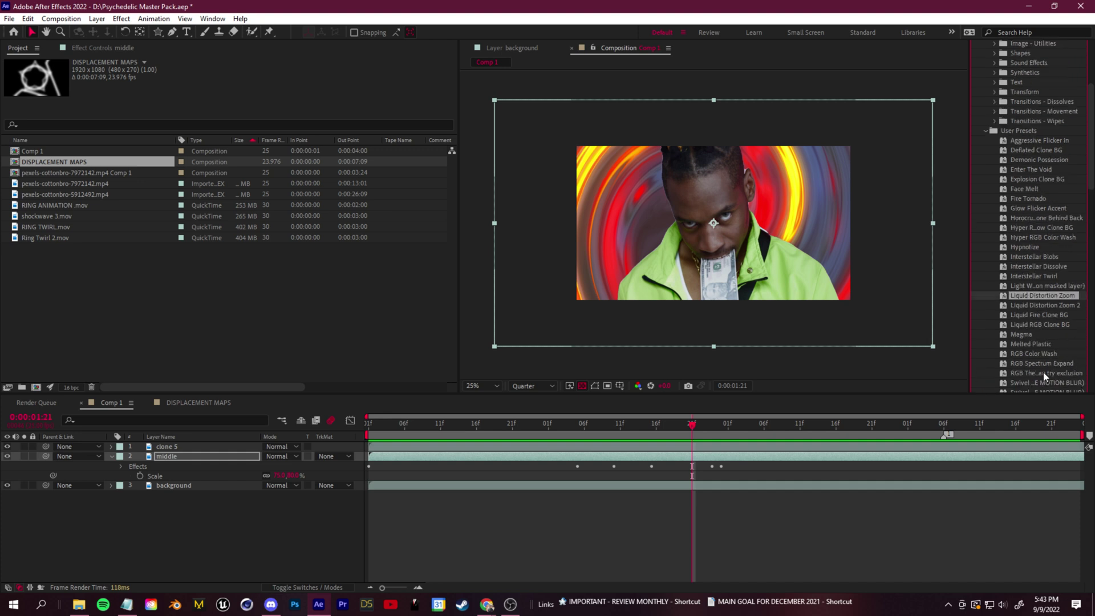
{"action": "scroll", "coordinate": [1044, 373], "scroll_direction": "down", "scroll_amount": 2}
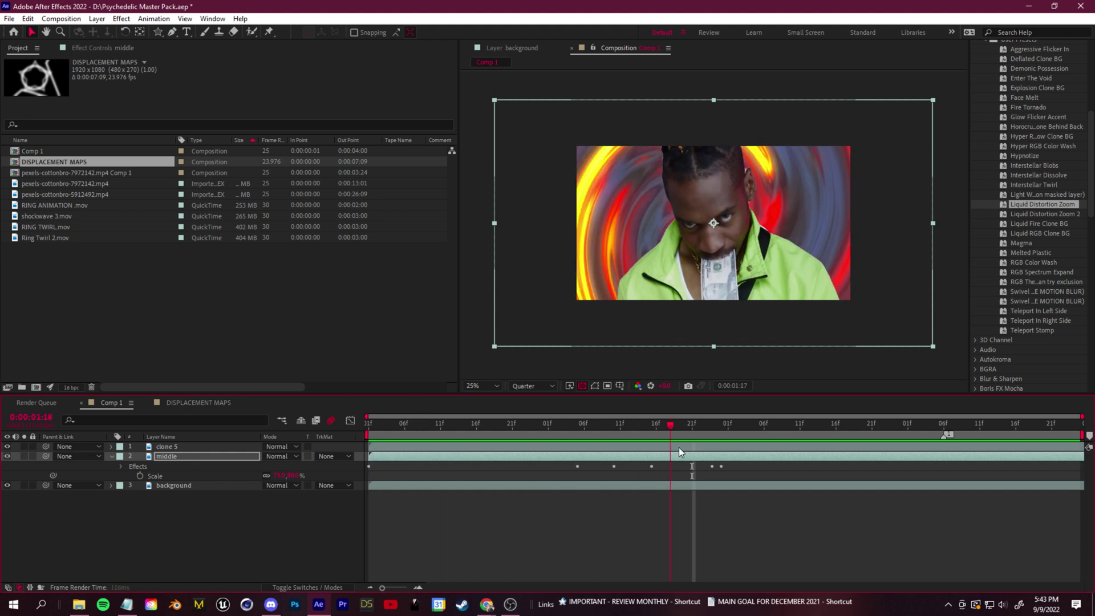
{"action": "left_click_drag", "start_coordinate": [679, 447], "coordinate": [675, 374]}
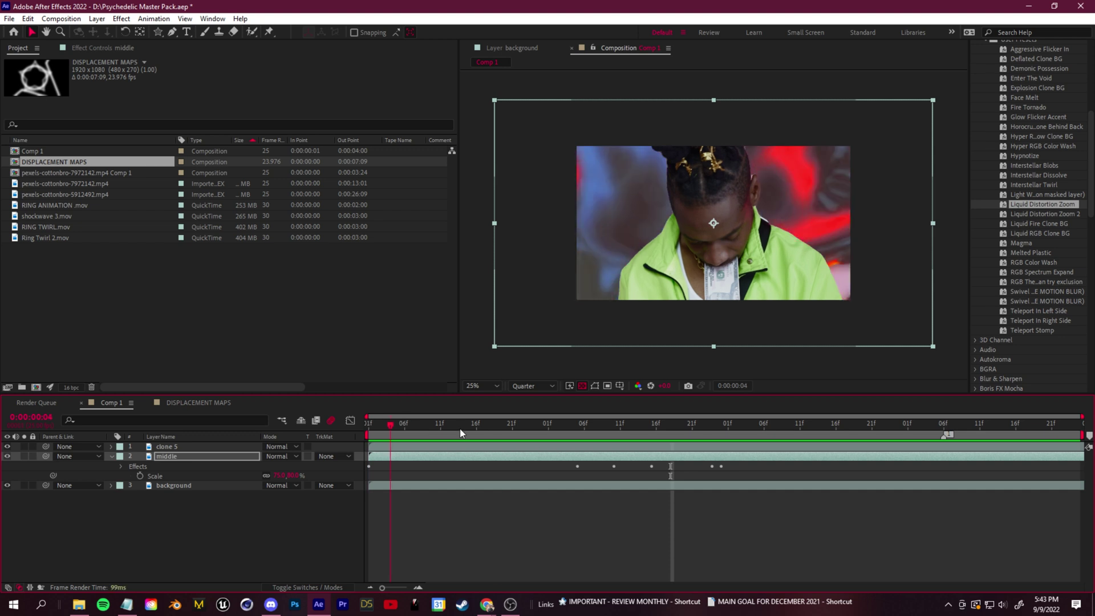
{"action": "left_click", "coordinate": [685, 427]}
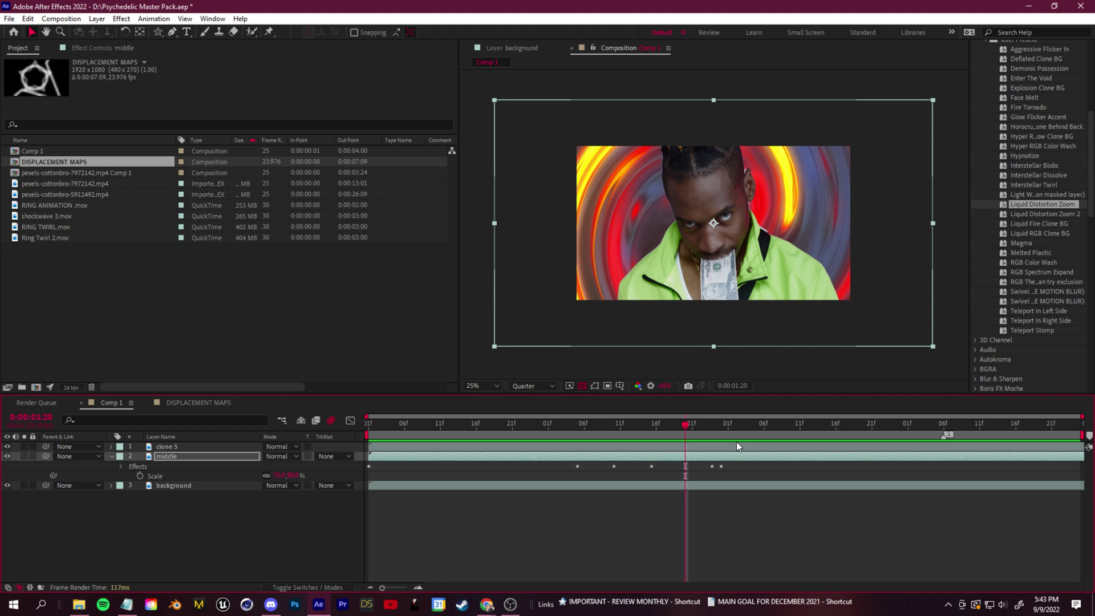
{"action": "scroll", "coordinate": [1010, 346], "scroll_direction": "up", "scroll_amount": 2}
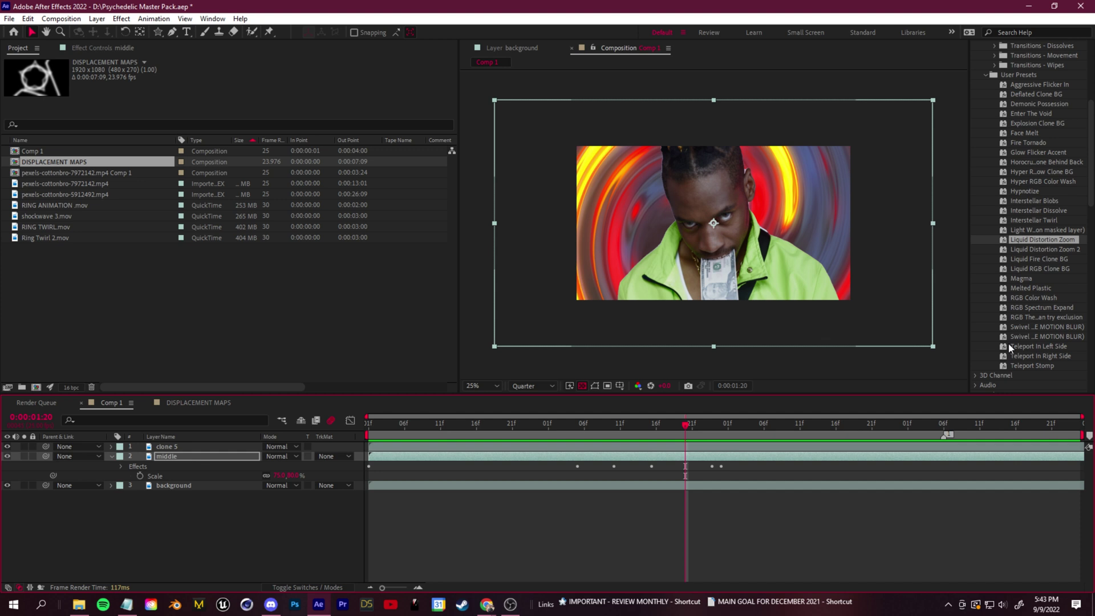
{"action": "left_click", "coordinate": [1035, 94]}
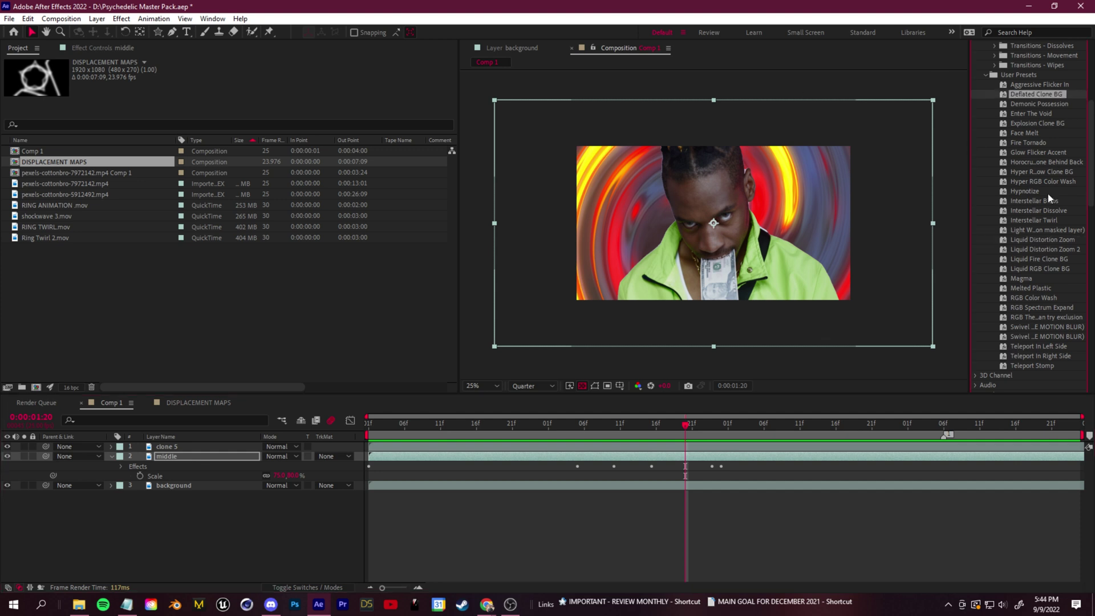
Step: Scrub through the finished clone effect between 0:00:01:09 and 0:00:02:01 to examine the swirling background
{"action": "left_click_drag", "start_coordinate": [685, 425], "coordinate": [672, 450]}
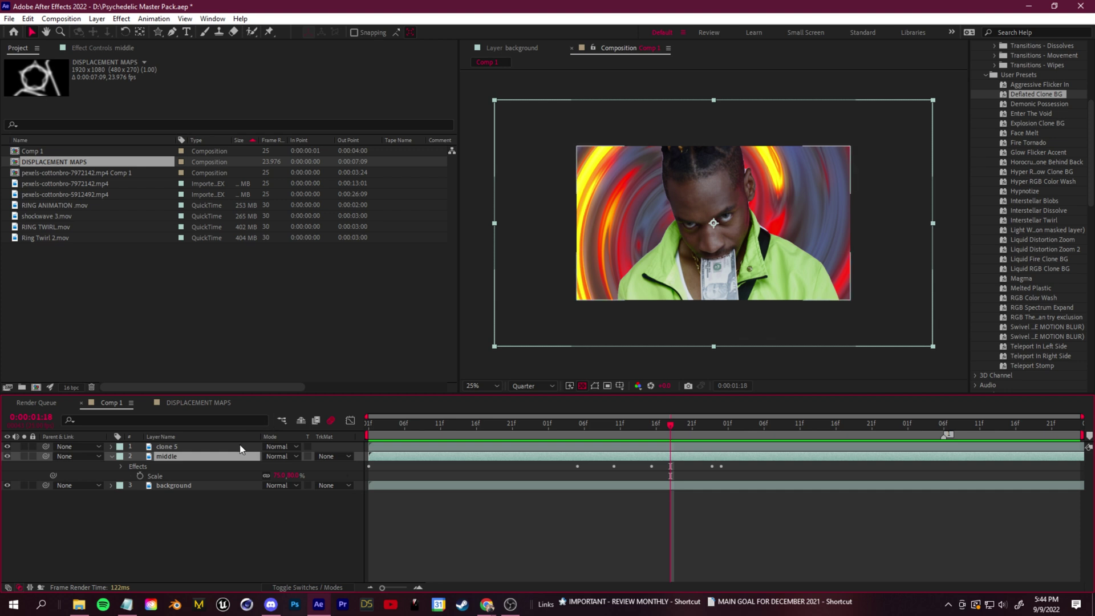
{"action": "left_click_drag", "start_coordinate": [608, 431], "coordinate": [653, 426]}
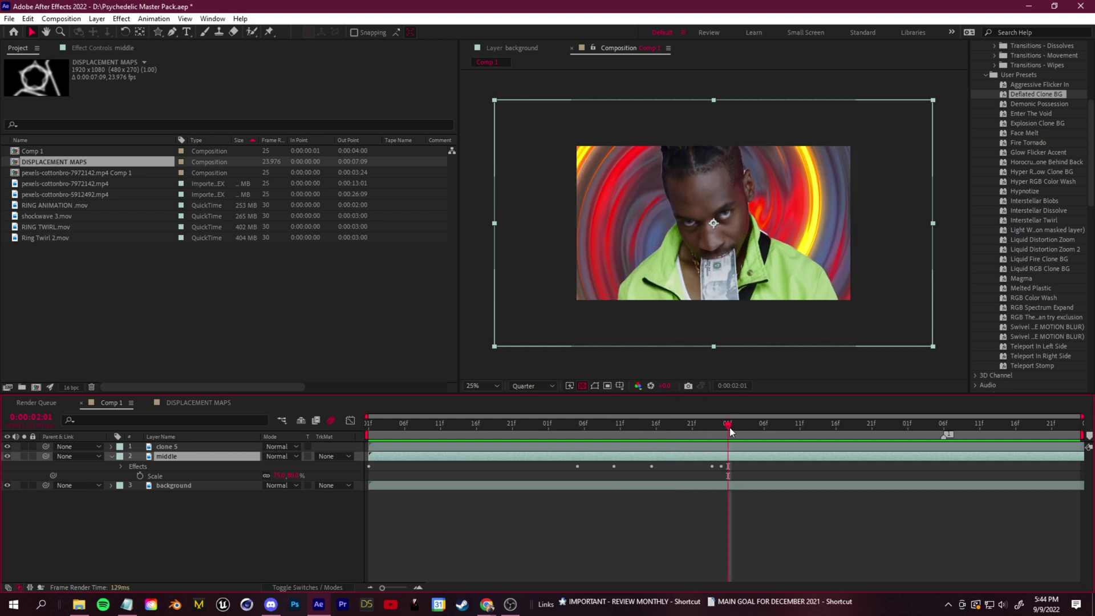
{"action": "key", "text": "space"}
{"action": "left_click", "coordinate": [142, 316]}
{"action": "left_click", "coordinate": [606, 427]}
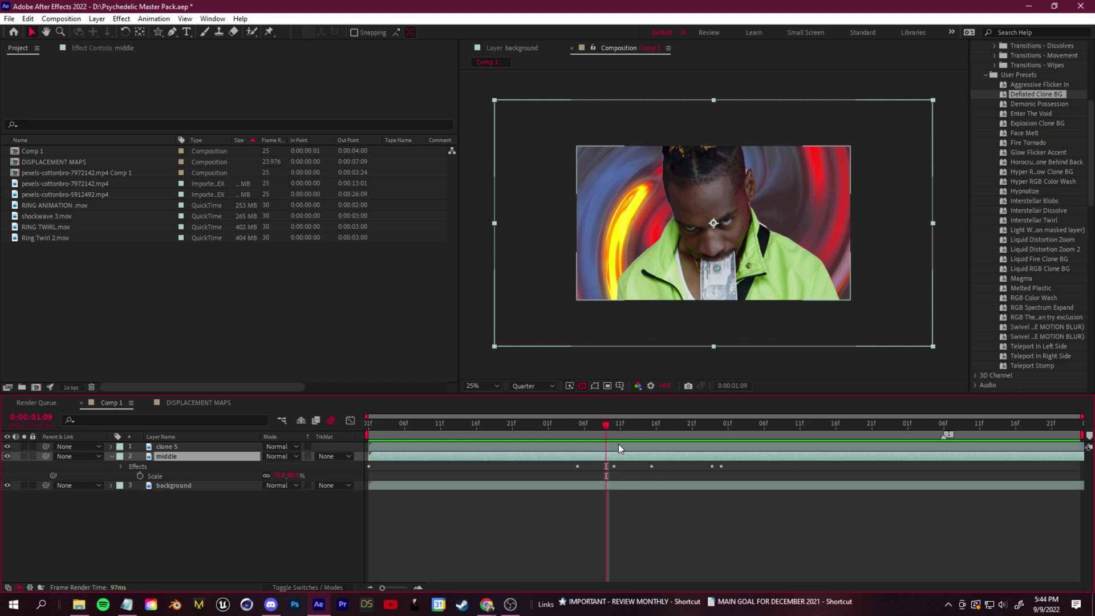